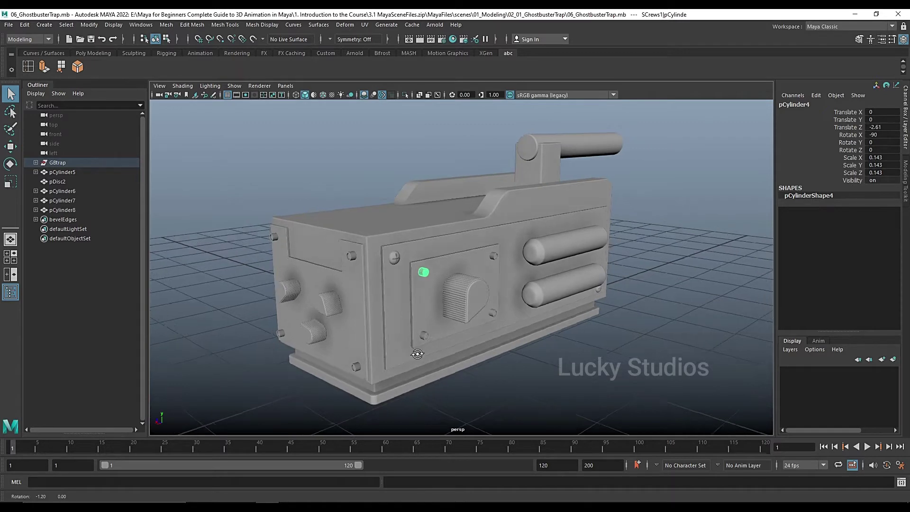
# Examine the trap model from several angles, checking the body, base, side plate, handle support and handle
pyautogui.click(385, 217)
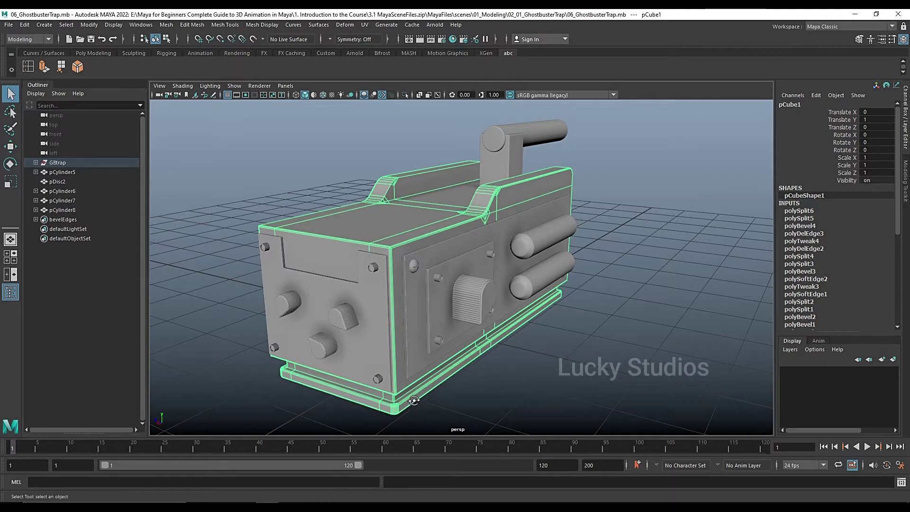
pyautogui.keyDown('alt'); pyautogui.moveTo(414, 401); pyautogui.dragTo(396, 398); pyautogui.keyUp('alt')
pyautogui.click(396, 398)
pyautogui.click(391, 362)
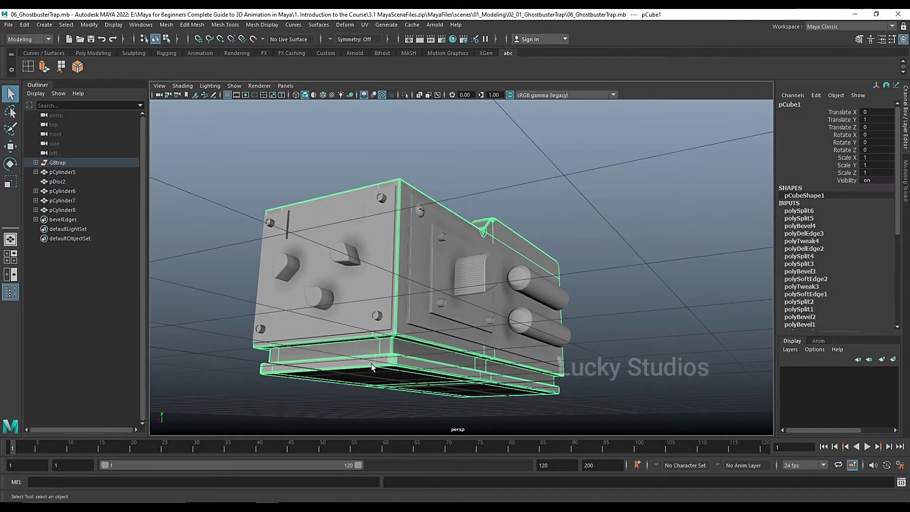
pyautogui.keyDown('alt'); pyautogui.moveTo(573, 390); pyautogui.dragTo(418, 391); pyautogui.keyUp('alt')
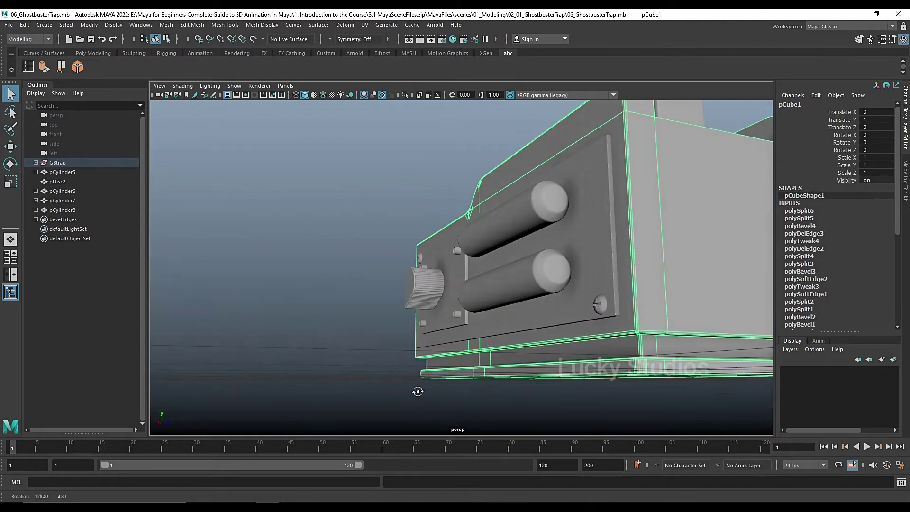
pyautogui.click(661, 405)
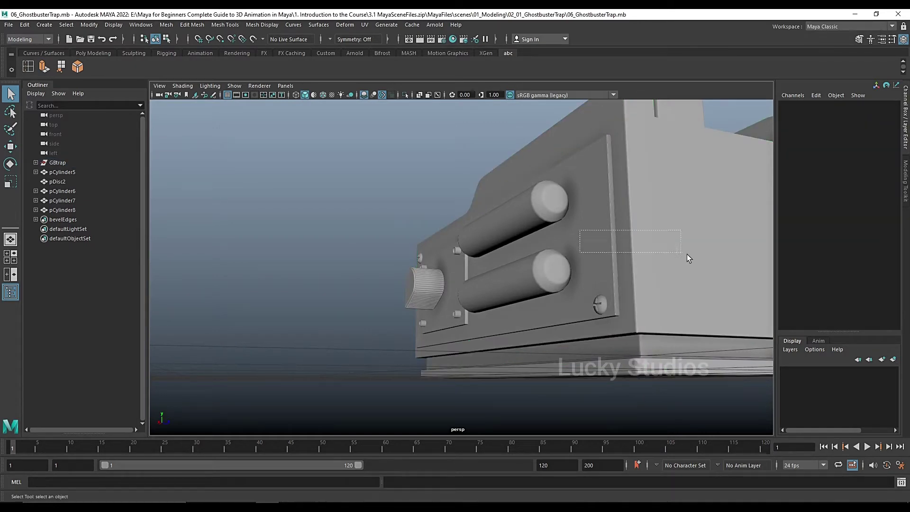
pyautogui.moveTo(687, 254); pyautogui.dragTo(689, 256)
pyautogui.scroll(-5, 576, 284)
pyautogui.keyDown('alt'); pyautogui.moveTo(558, 364); pyautogui.dragTo(625, 400); pyautogui.keyUp('alt')
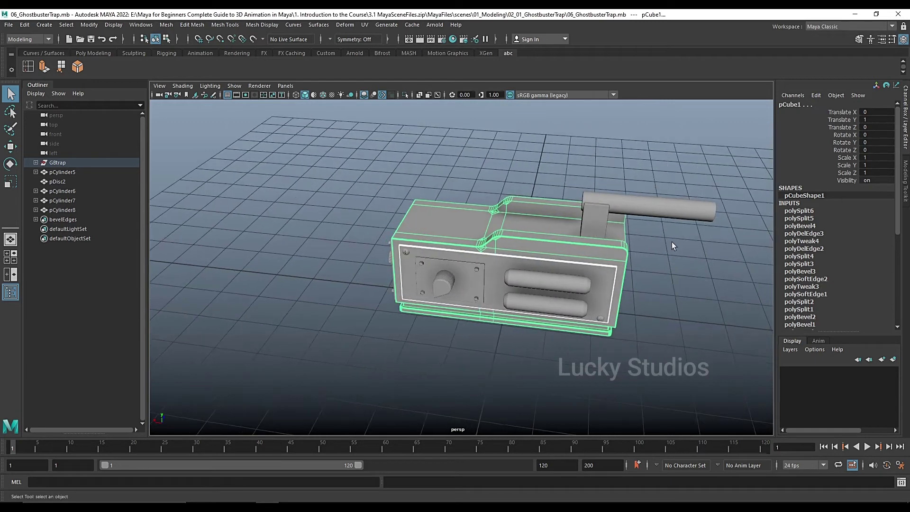
pyautogui.click(650, 212)
pyautogui.click(593, 214)
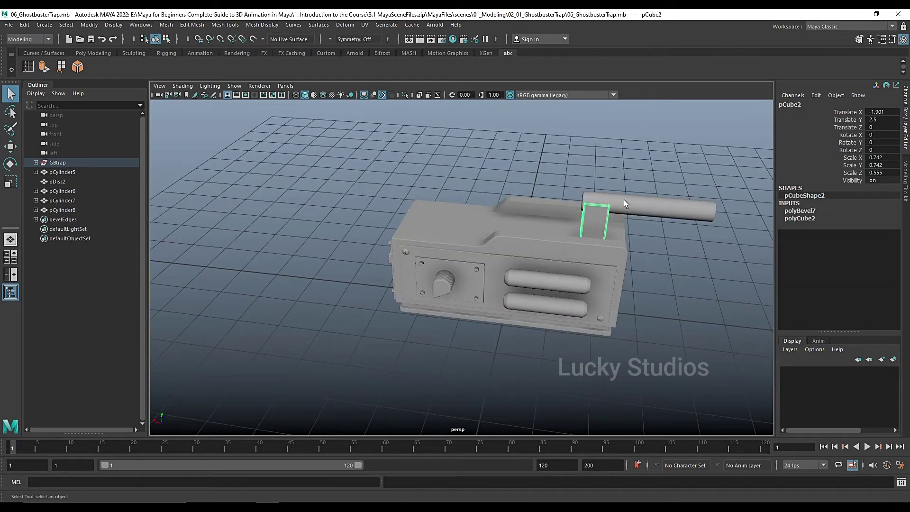
pyautogui.click(624, 200)
pyautogui.keyDown('alt'); pyautogui.moveTo(596, 218); pyautogui.dragTo(633, 201); pyautogui.keyUp('alt')
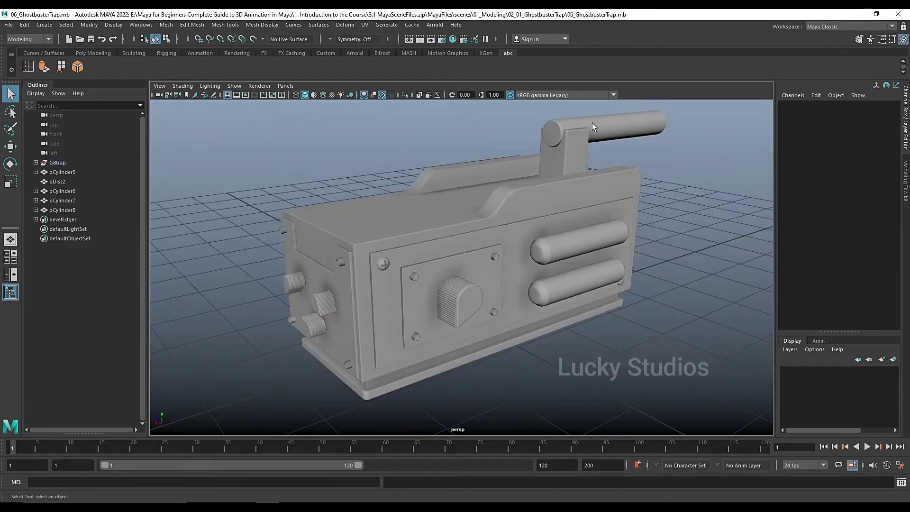
pyautogui.click(593, 123)
pyautogui.click(568, 149)
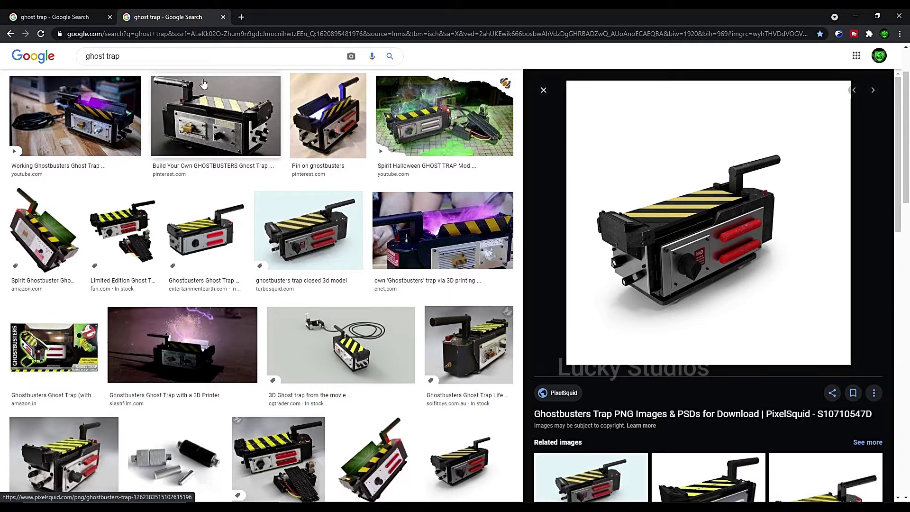
# Switch to the browser to compare several ghost trap reference images, and return to Maya
pyautogui.click(309, 115)
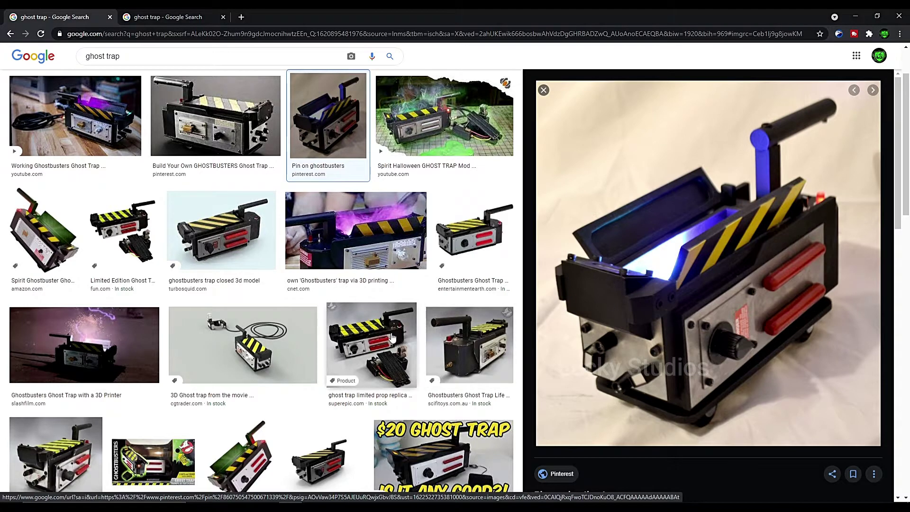
pyautogui.click(446, 246)
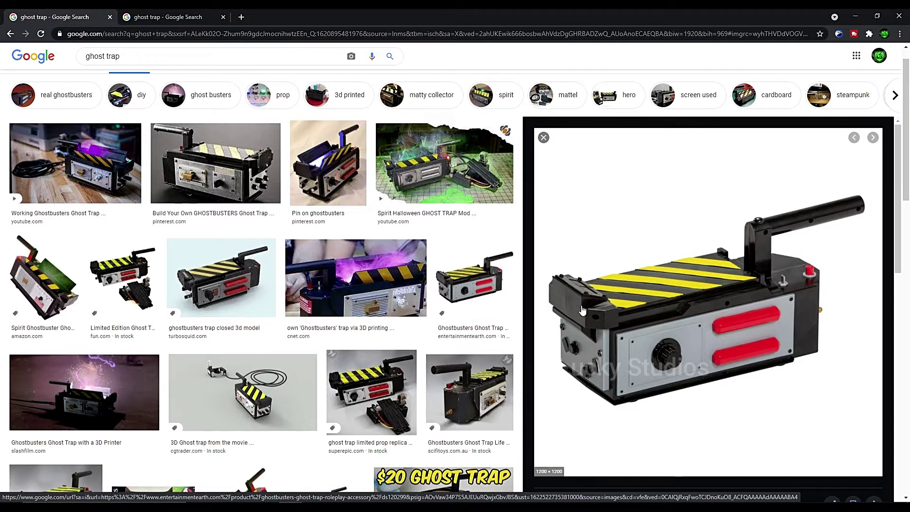
pyautogui.click(166, 17)
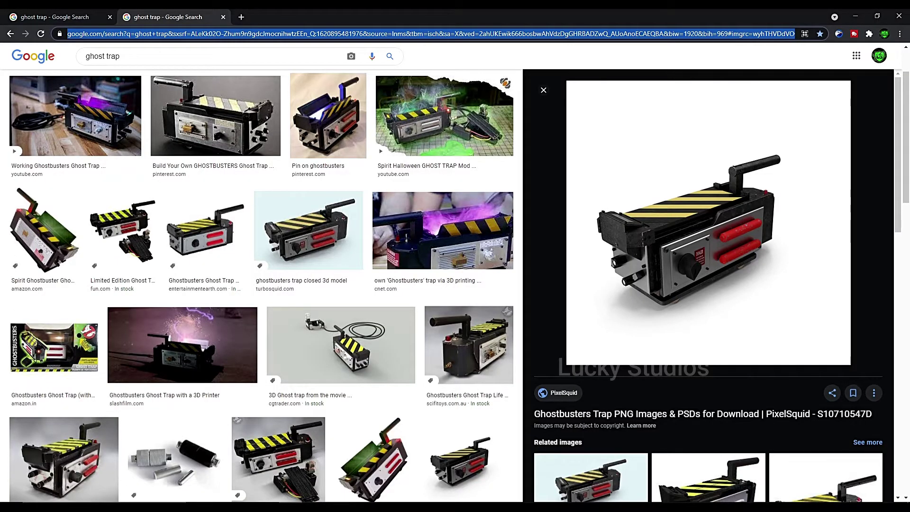
pyautogui.hotkey('alt', 'Tab')
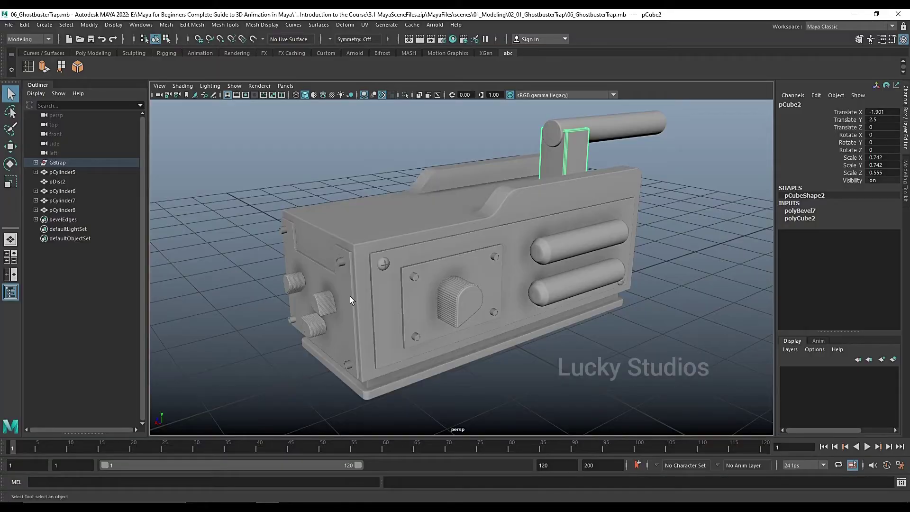
# Create a polygon cube and raise it above the trap body to about 2.5 on Y
pyautogui.click(91, 53)
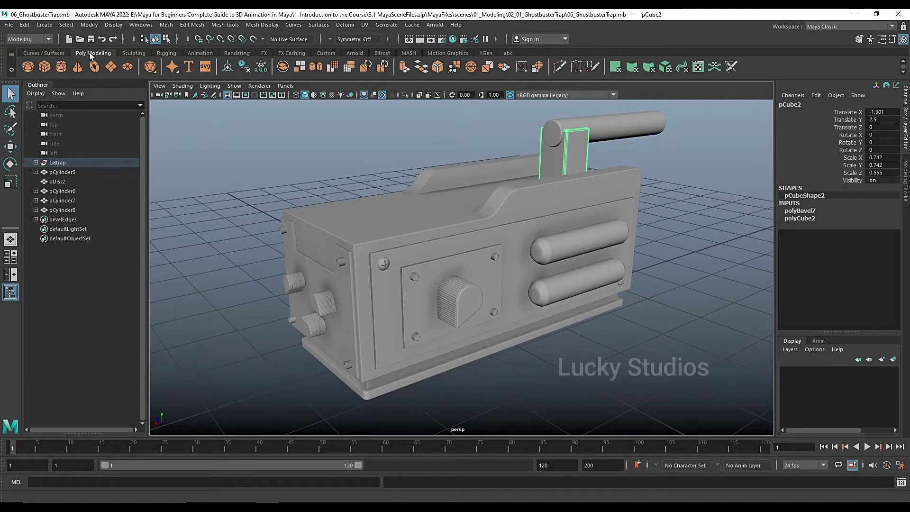
pyautogui.click(44, 66)
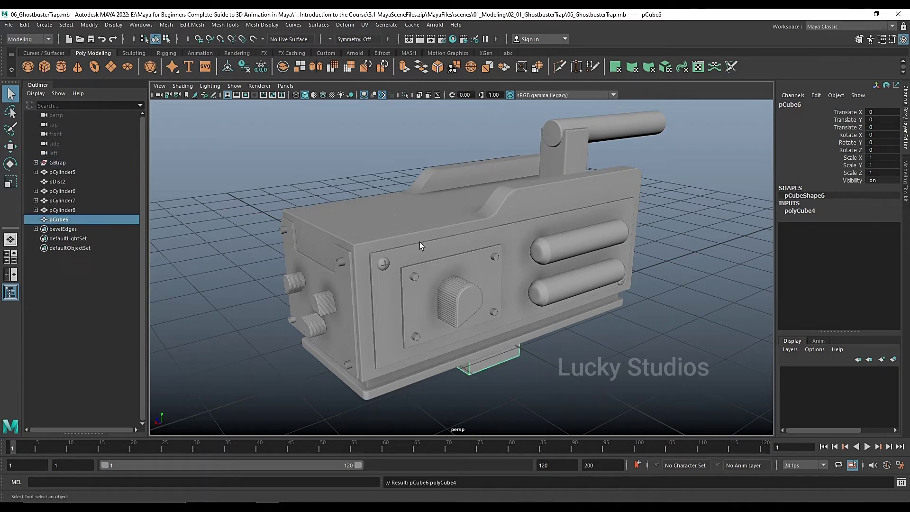
pyautogui.press('w')
pyautogui.moveTo(473, 280); pyautogui.dragTo(520, 189)
# Lower the new cube's top vertices to about 2.39 on Y to flatten it into a low block
pyautogui.moveTo(521, 190); pyautogui.dragTo(477, 192, button='right')
pyautogui.moveTo(354, 127); pyautogui.dragTo(453, 176)
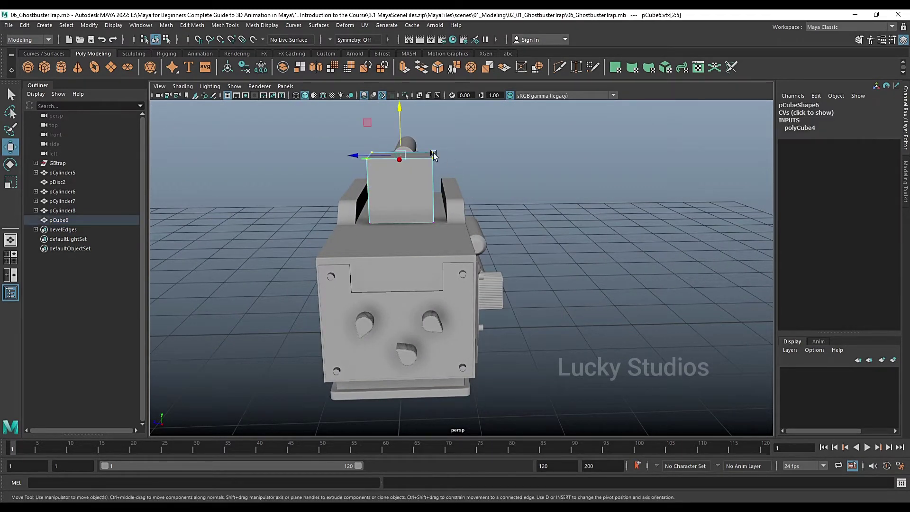
pyautogui.moveTo(401, 114); pyautogui.dragTo(402, 150)
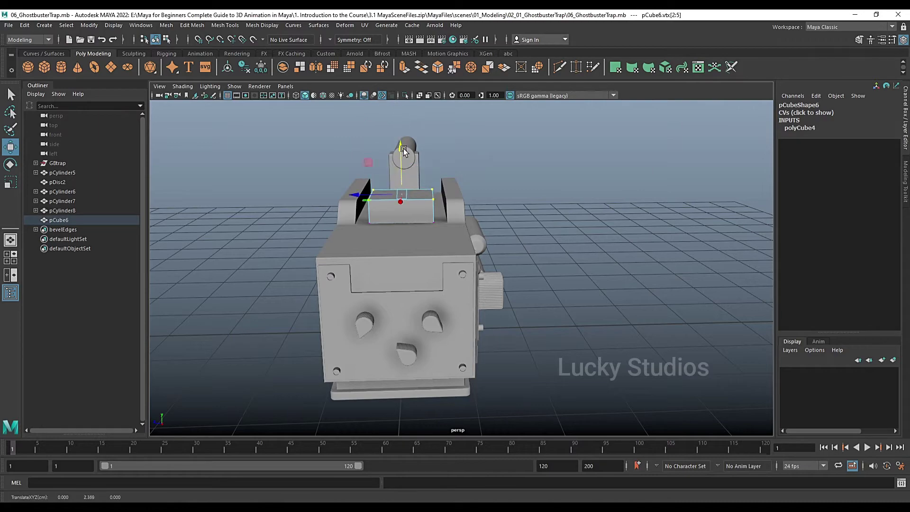
# Widen the block by moving the vertices of both sides outward against the two raised rails of the body
pyautogui.scroll(4, 425, 186)
pyautogui.moveTo(426, 187)
pyautogui.keyDown('alt'); pyautogui.mouseDown()
pyautogui.moveTo(369, 180)
pyautogui.moveTo(340, 198)
pyautogui.moveTo(470, 195)
pyautogui.moveTo(447, 197)
pyautogui.moveTo(431, 229)
pyautogui.moveTo(422, 175)
pyautogui.mouseUp(); pyautogui.keyUp('alt')
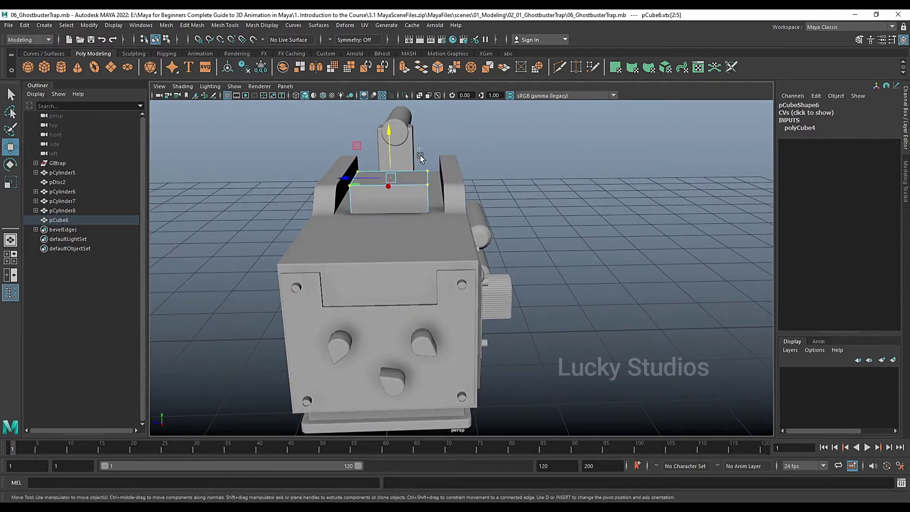
pyautogui.moveTo(441, 232); pyautogui.dragTo(441, 233)
pyautogui.keyDown('alt'); pyautogui.moveTo(417, 193); pyautogui.dragTo(447, 153, button='right'); pyautogui.keyUp('alt')
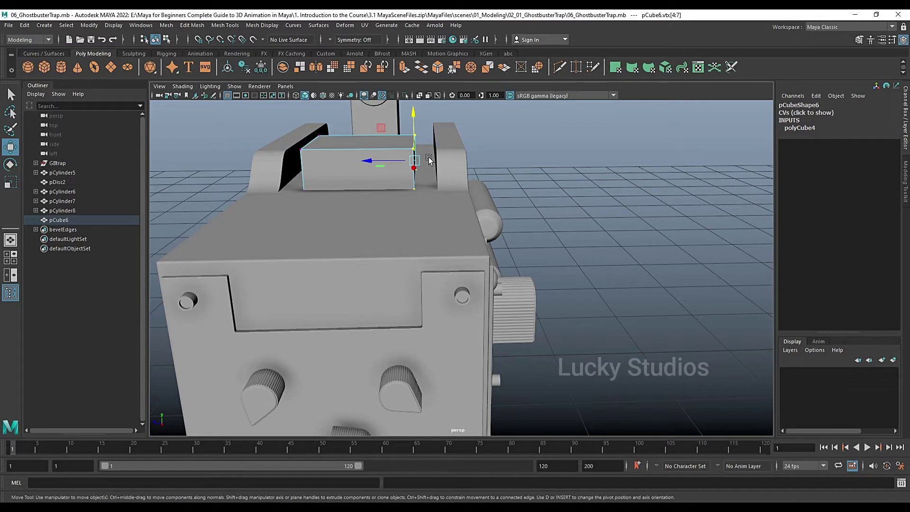
pyautogui.moveTo(399, 161); pyautogui.dragTo(425, 165)
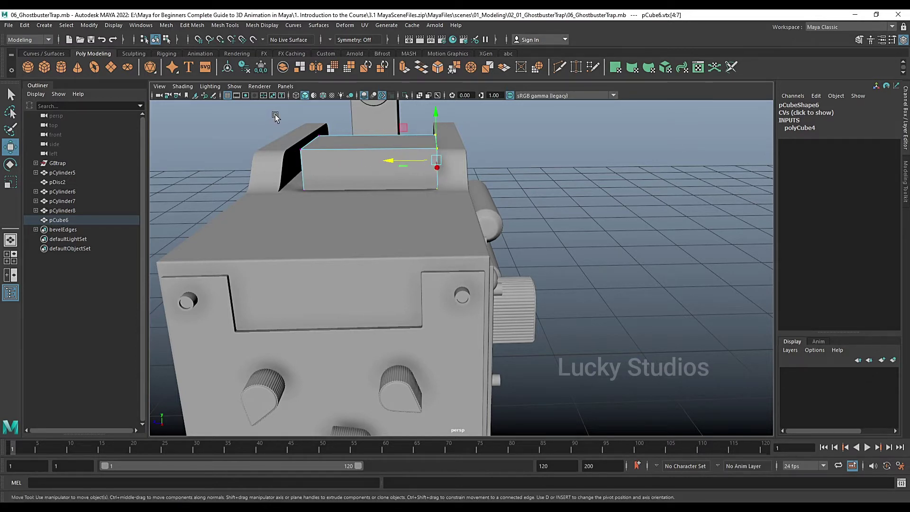
pyautogui.moveTo(275, 115); pyautogui.dragTo(339, 212)
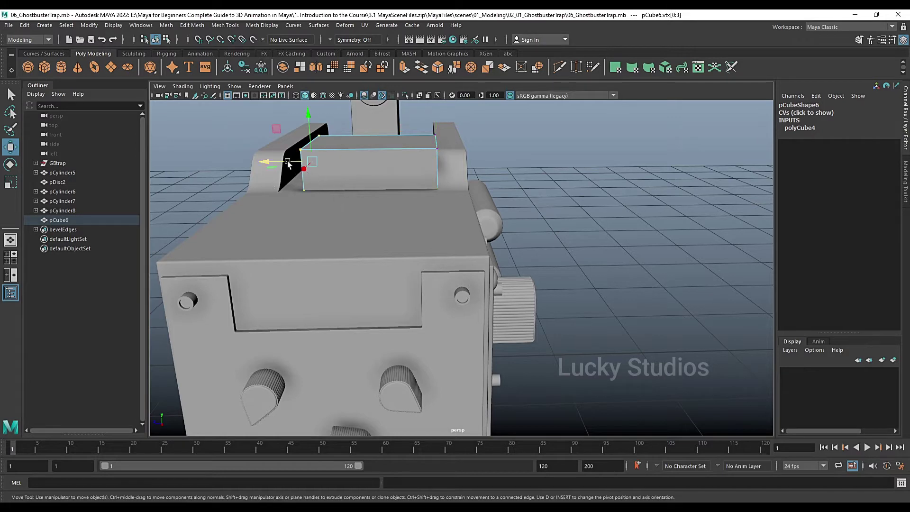
pyautogui.moveTo(288, 163); pyautogui.dragTo(264, 163)
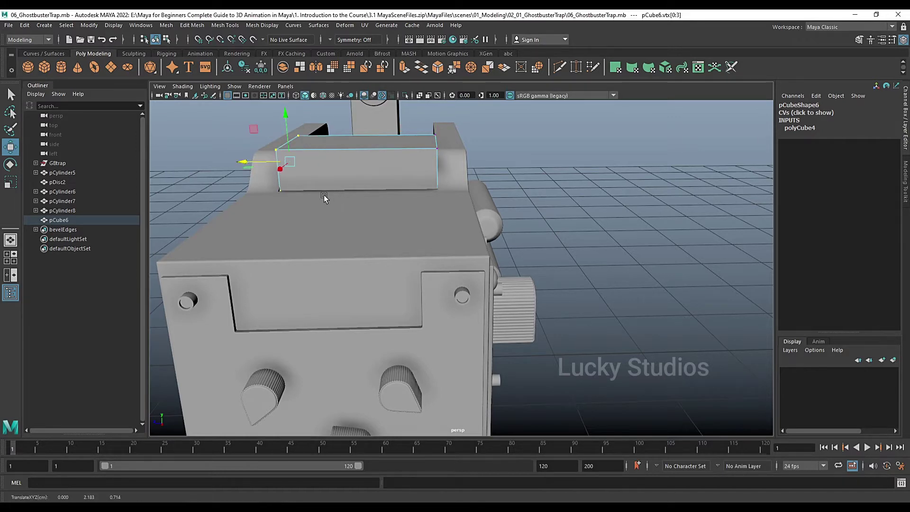
# Move the block's rear vertices back to the handle support, at about -1.53 on X
pyautogui.scroll(-3, 324, 198)
pyautogui.keyDown('alt'); pyautogui.moveTo(392, 209); pyautogui.dragTo(441, 171); pyautogui.keyUp('alt')
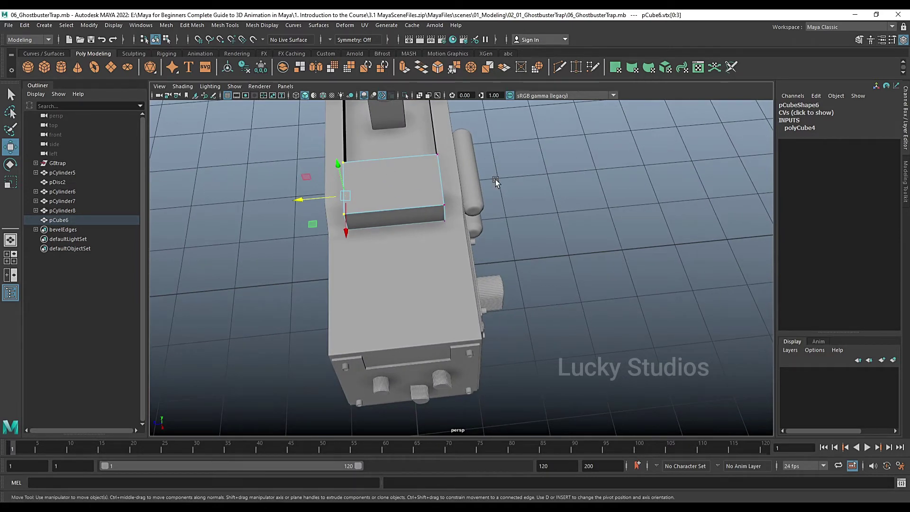
pyautogui.click(456, 182)
pyautogui.click(411, 179)
pyautogui.keyDown('alt'); pyautogui.moveTo(411, 178); pyautogui.dragTo(513, 192); pyautogui.keyUp('alt')
pyautogui.rightClick(521, 189)
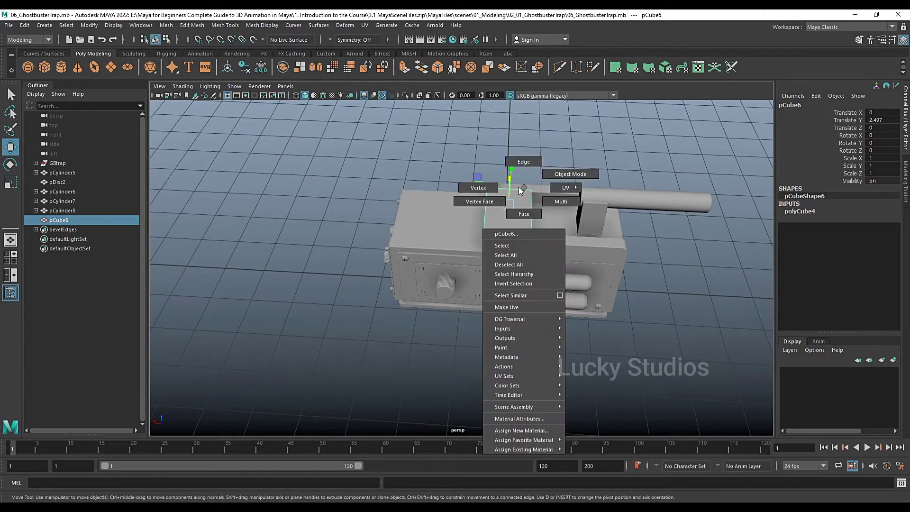
pyautogui.click(479, 188)
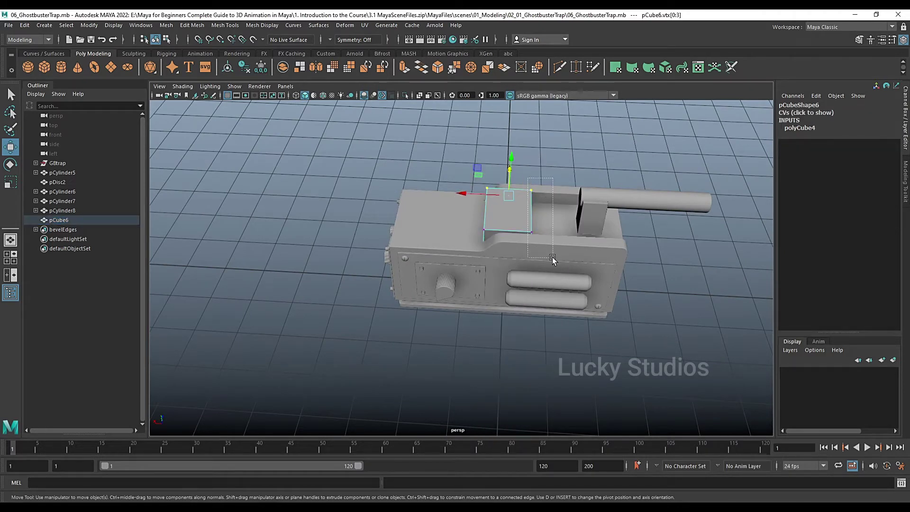
pyautogui.click(543, 236)
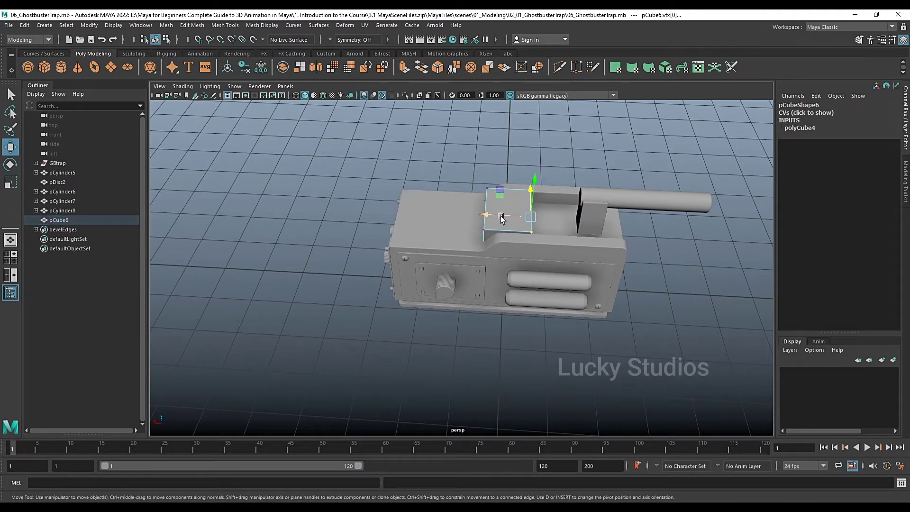
pyautogui.moveTo(501, 218); pyautogui.dragTo(583, 212)
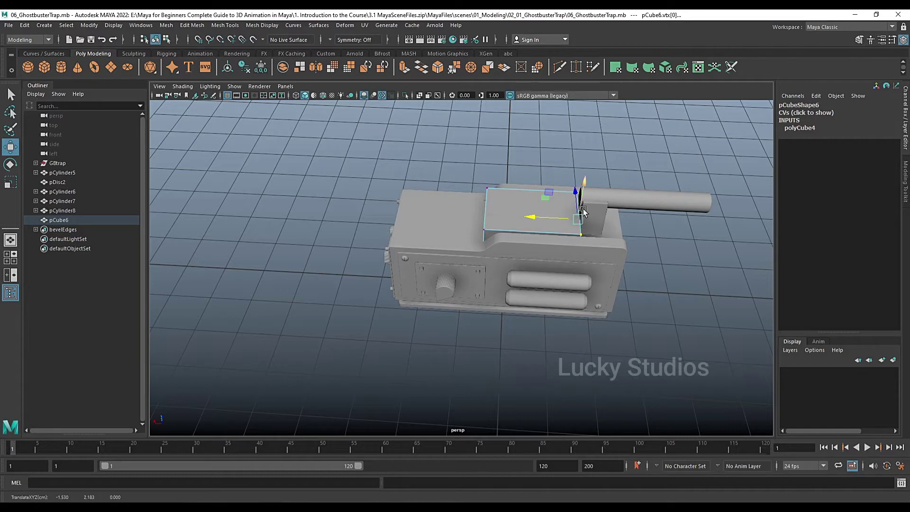
# Extend the block's front end to about 2.19 on X and fit its lower front vertices to the body's top surface
pyautogui.keyDown('alt'); pyautogui.moveTo(462, 180); pyautogui.dragTo(565, 233); pyautogui.keyUp('alt')
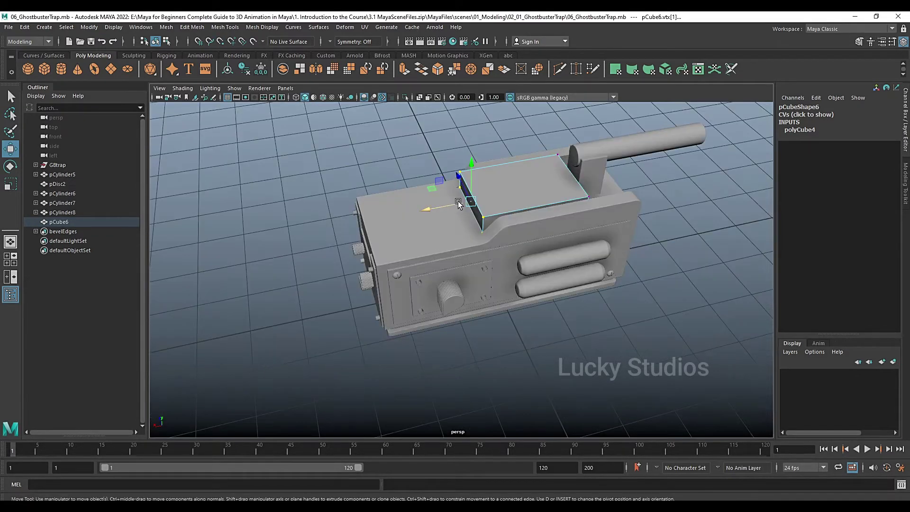
pyautogui.moveTo(439, 208); pyautogui.dragTo(348, 219)
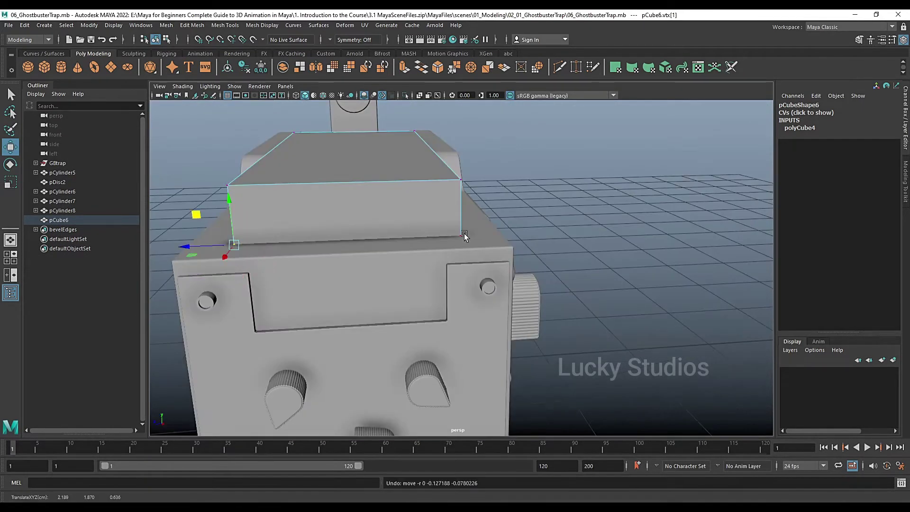
pyautogui.moveTo(490, 221); pyautogui.dragTo(338, 252)
pyautogui.scroll(5, 250, 230)
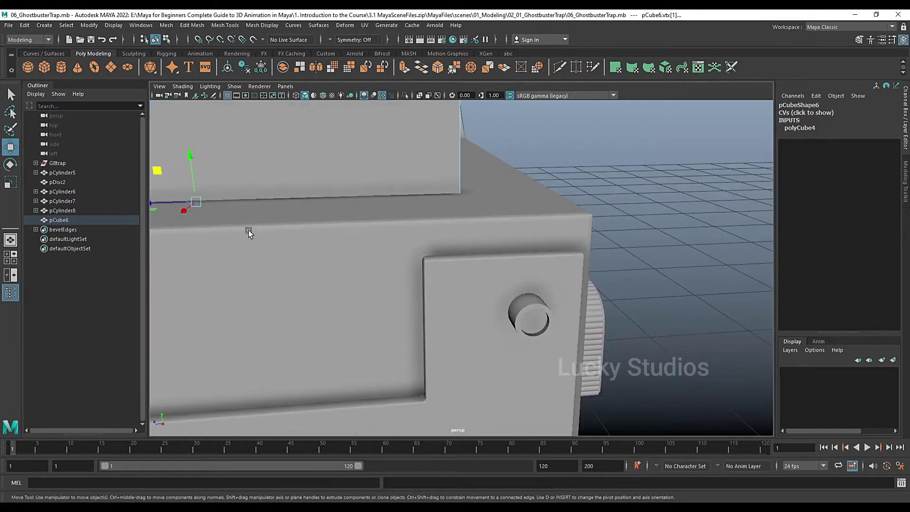
pyautogui.keyDown('alt'); pyautogui.moveTo(249, 230); pyautogui.dragTo(444, 214); pyautogui.keyUp('alt')
pyautogui.scroll(-3, 444, 213)
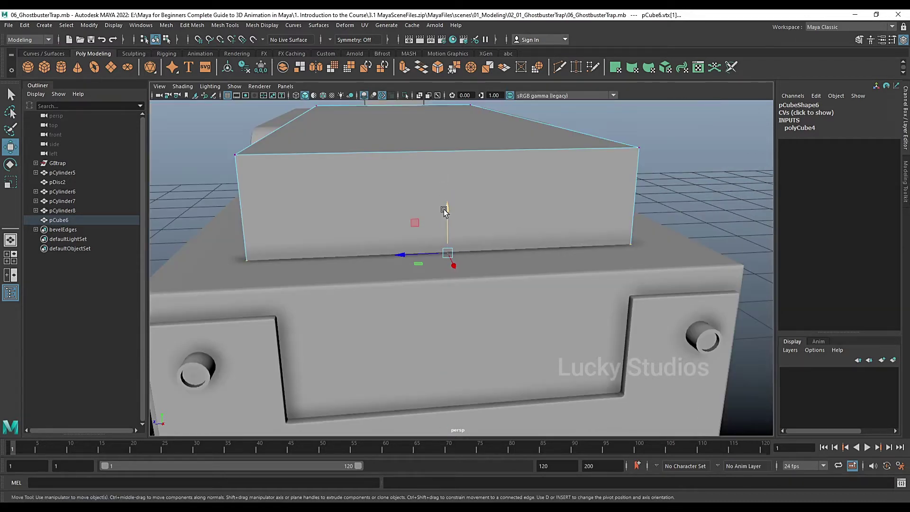
pyautogui.keyDown('alt'); pyautogui.moveTo(421, 261); pyautogui.dragTo(405, 313); pyautogui.keyUp('alt')
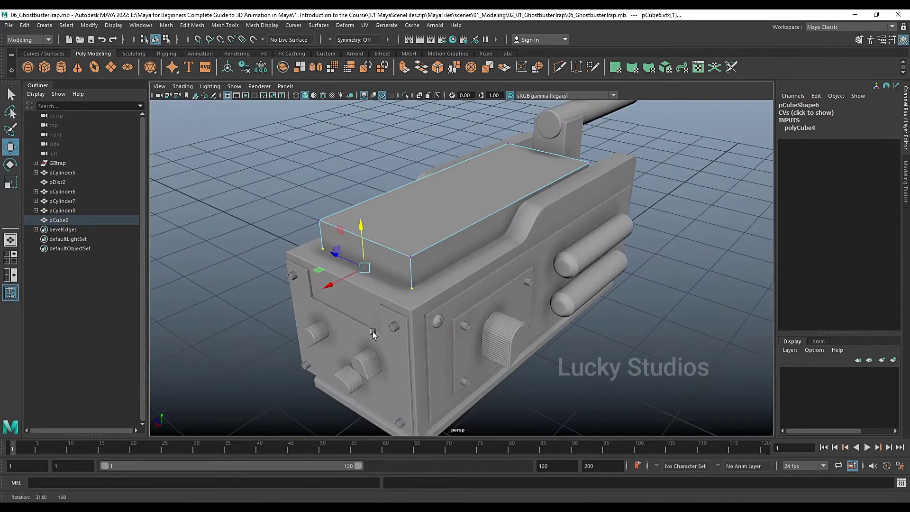
# Extrude the block's front face forward with a local Z translation of 0.14
pyautogui.moveTo(397, 268); pyautogui.dragTo(398, 281, button='right')
pyautogui.click(391, 269)
pyautogui.keyDown('alt'); pyautogui.moveTo(379, 264); pyautogui.dragTo(322, 238); pyautogui.keyUp('alt')
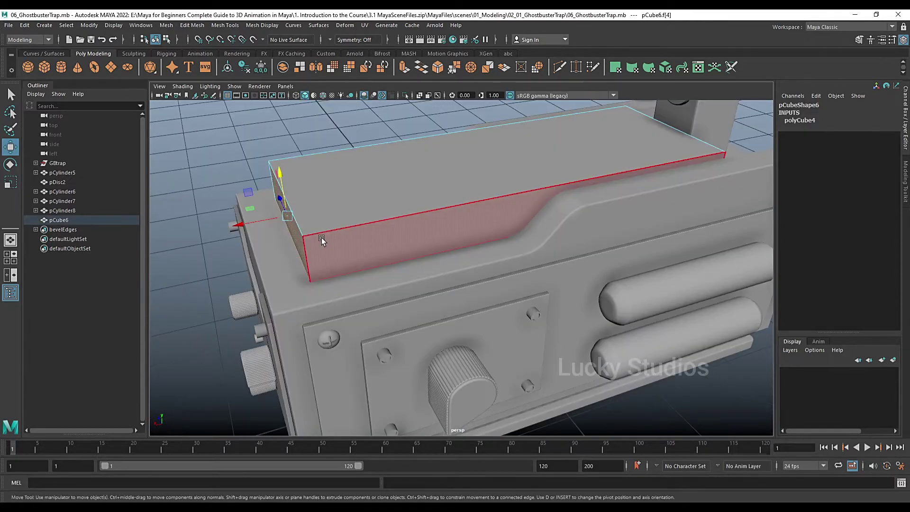
pyautogui.hotkey('ctrl', 'e')
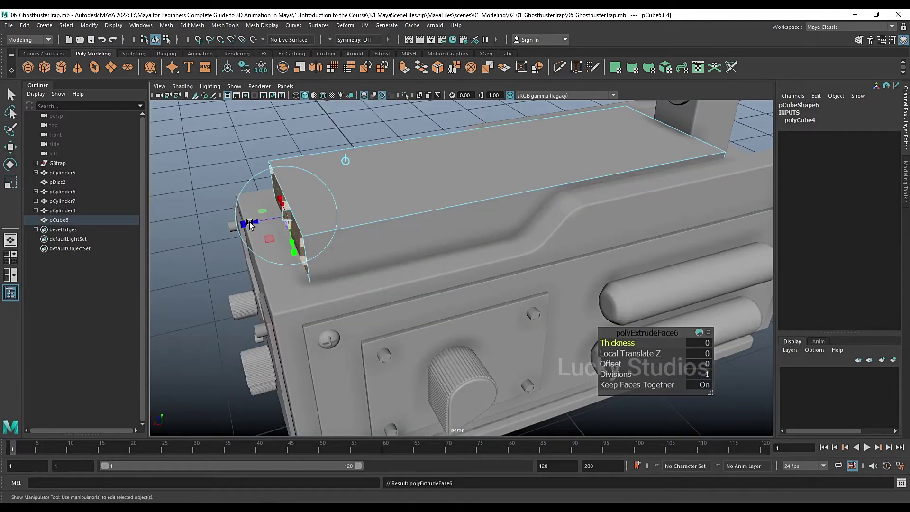
pyautogui.moveTo(266, 216); pyautogui.dragTo(236, 224)
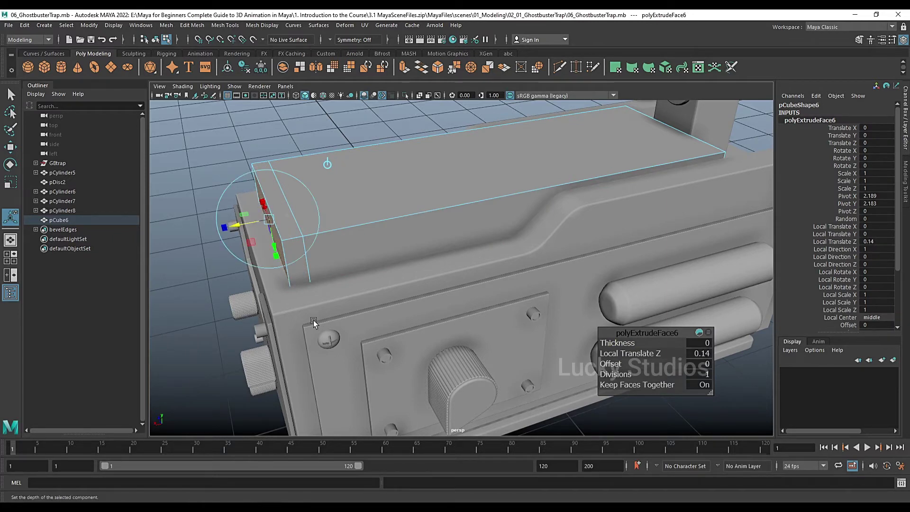
pyautogui.keyDown('alt'); pyautogui.moveTo(316, 320); pyautogui.dragTo(415, 303); pyautogui.keyUp('alt')
pyautogui.click(473, 303)
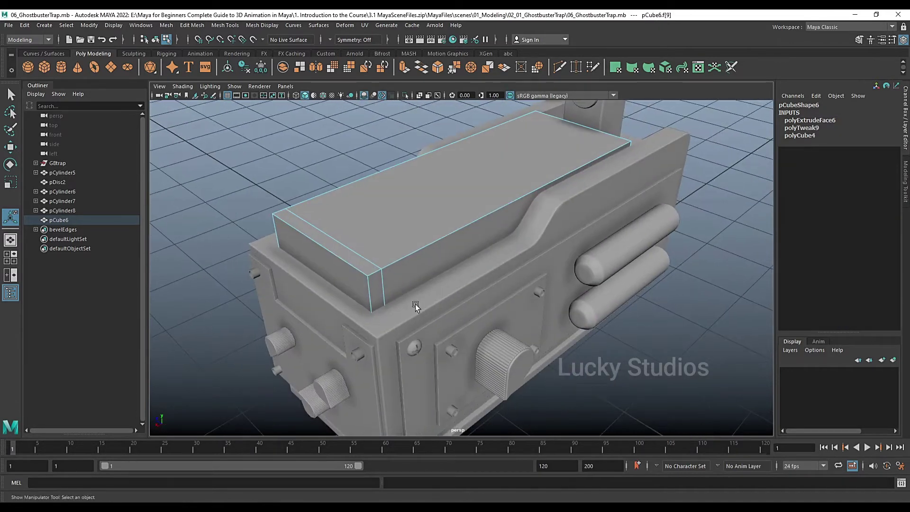
# Extrude both side faces of the thin strip at the block's front end outward, toward the sides of the body
pyautogui.scroll(2, 375, 313)
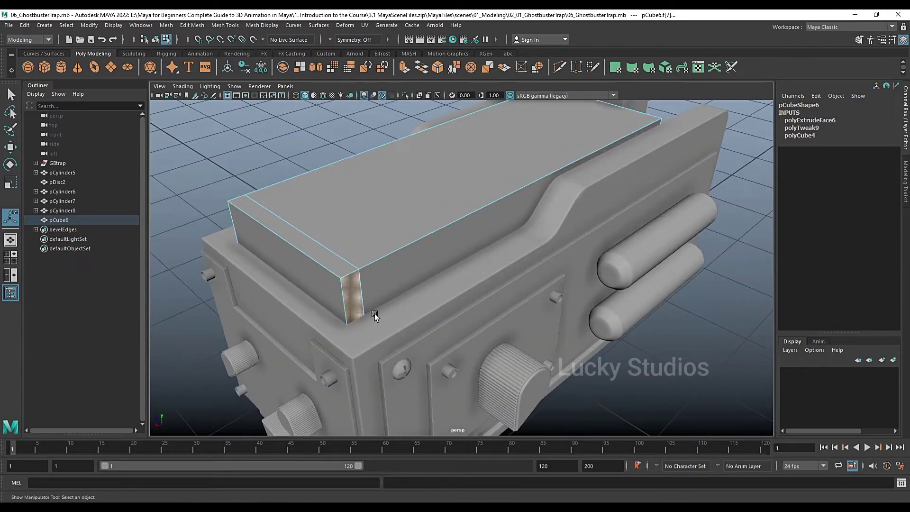
pyautogui.hotkey('ctrl', 'e')
pyautogui.moveTo(374, 314); pyautogui.dragTo(404, 325)
pyautogui.scroll(-1, 404, 325)
# Extrude the three front faces of the widened strip forward twice, the second time with a local Z translation of about 0.251
pyautogui.keyDown('alt'); pyautogui.moveTo(178, 273); pyautogui.dragTo(230, 274); pyautogui.keyUp('alt')
pyautogui.click(291, 272)
pyautogui.keyDown('shift'); pyautogui.click(441, 313); pyautogui.keyUp('shift')
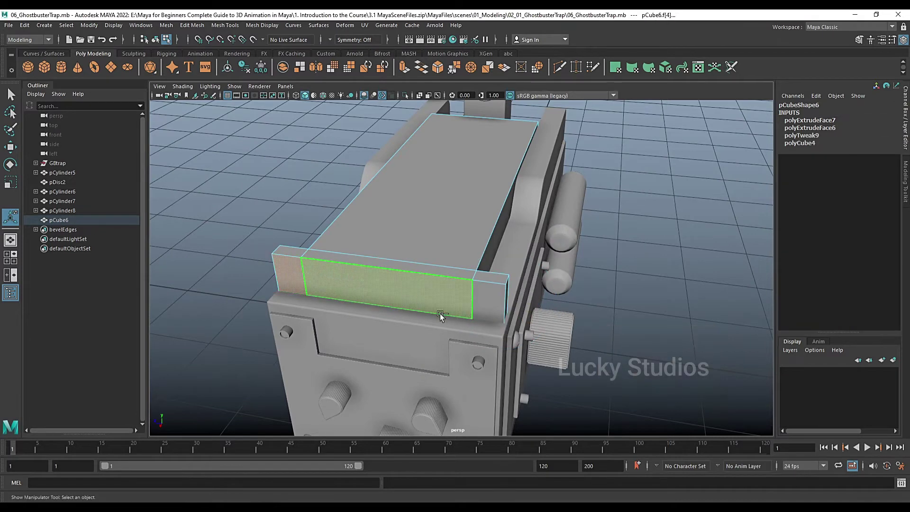
pyautogui.keyDown('shift'); pyautogui.click(473, 303); pyautogui.keyUp('shift')
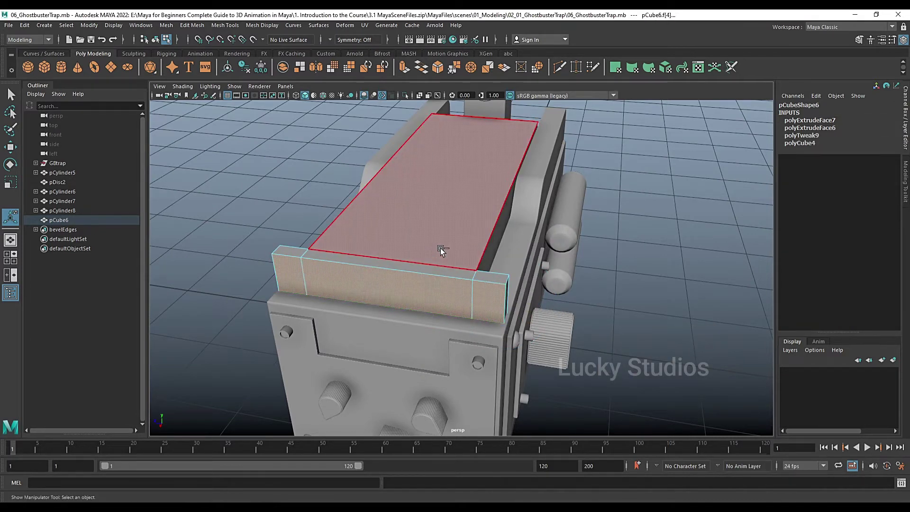
pyautogui.hotkey('ctrl', 'e')
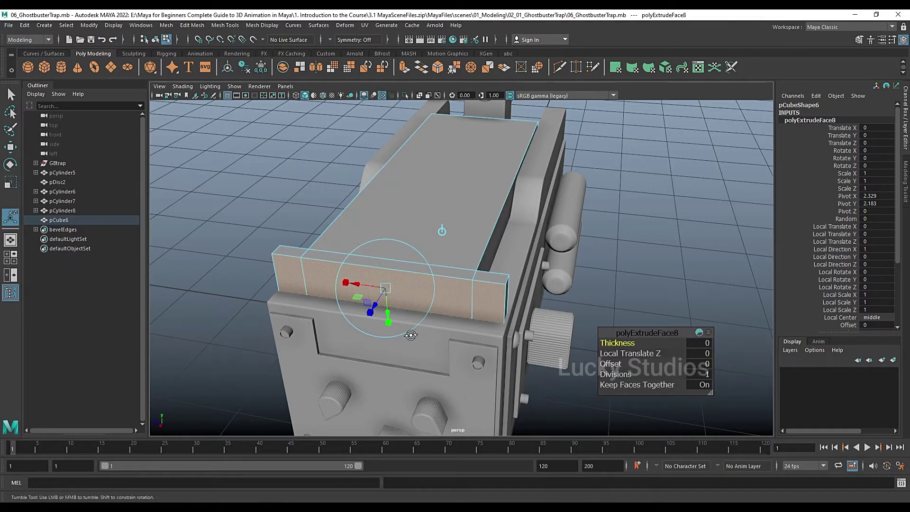
pyautogui.keyDown('alt'); pyautogui.moveTo(389, 308); pyautogui.dragTo(244, 267); pyautogui.keyUp('alt')
pyautogui.keyDown('alt'); pyautogui.moveTo(300, 338); pyautogui.dragTo(329, 311); pyautogui.keyUp('alt')
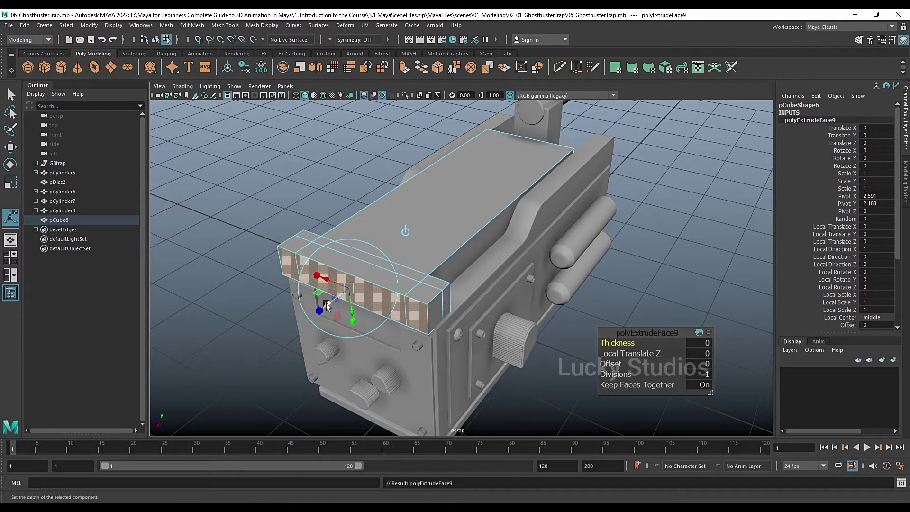
pyautogui.hotkey('ctrl', 'e')
pyautogui.moveTo(329, 306); pyautogui.dragTo(366, 333)
# Scale the two vertical front corner edges of the block inward along its width to taper the front corners
pyautogui.moveTo(344, 294); pyautogui.dragTo(339, 230, button='right')
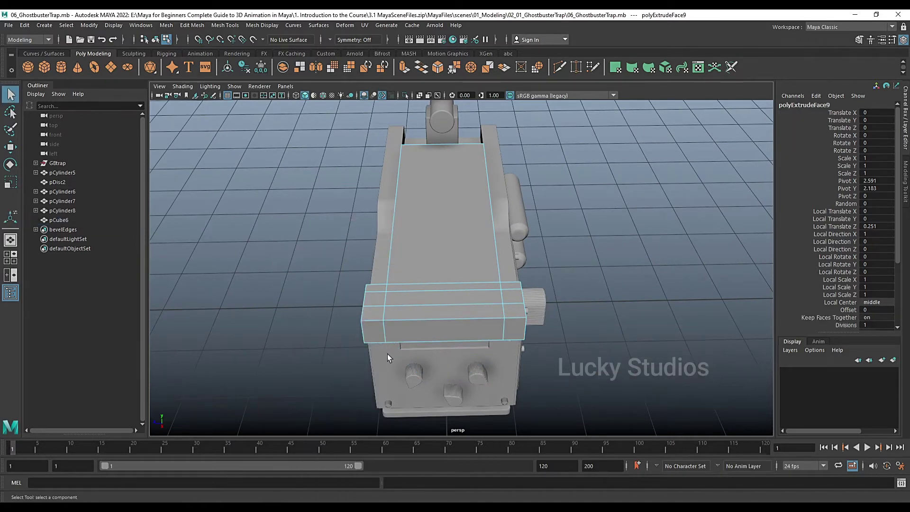
pyautogui.click(363, 333)
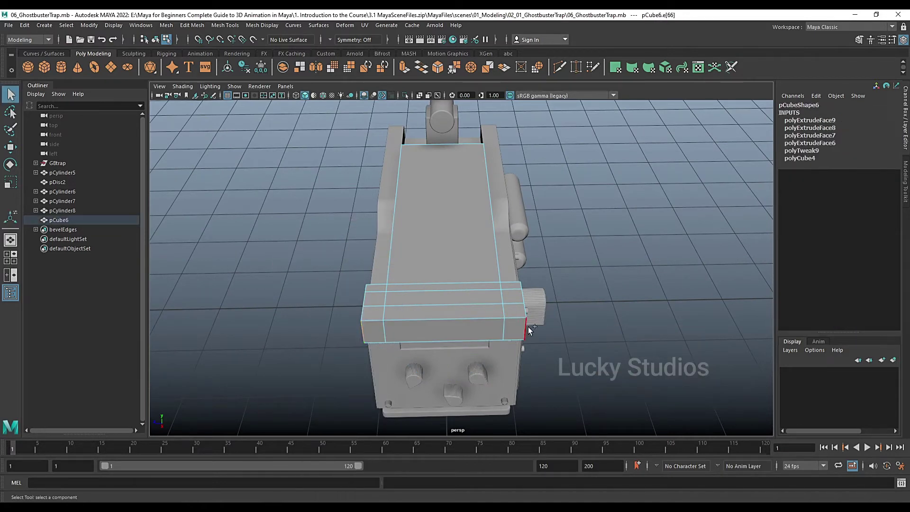
pyautogui.keyDown('alt'); pyautogui.moveTo(526, 327); pyautogui.dragTo(465, 340); pyautogui.keyUp('alt')
pyautogui.doubleClick(464, 346)
pyautogui.press('r')
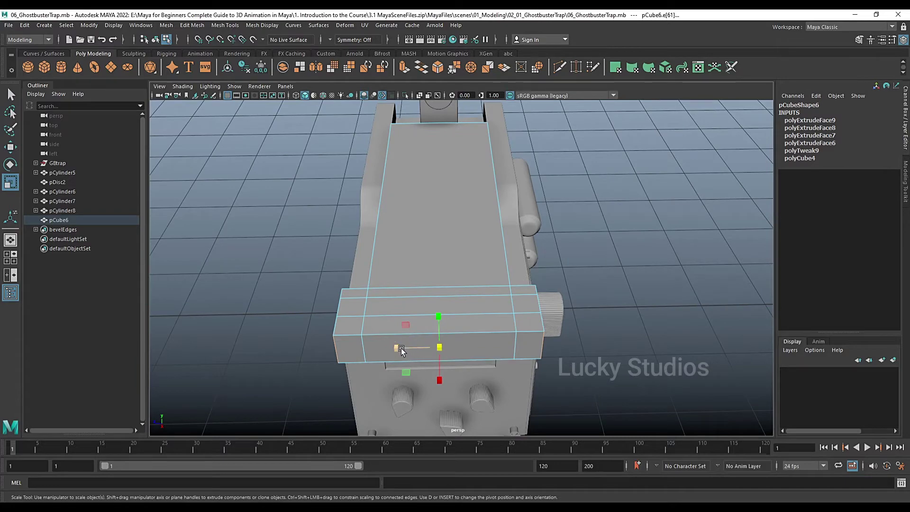
pyautogui.moveTo(397, 350); pyautogui.dragTo(419, 334)
pyautogui.scroll(7, 328, 259)
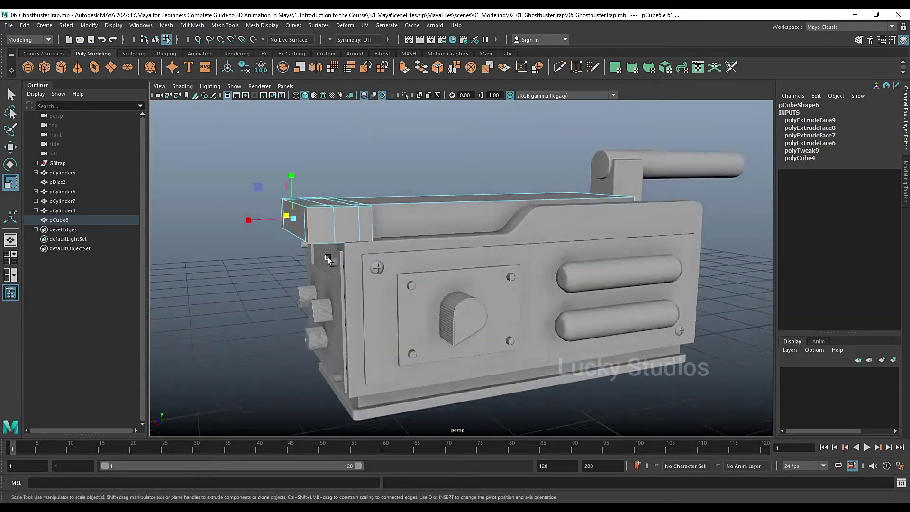
pyautogui.scroll(-8, 328, 260)
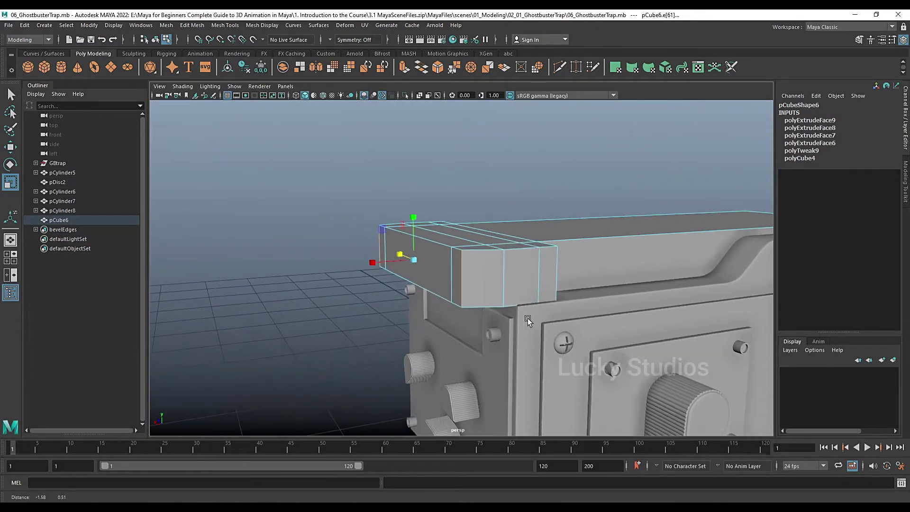
pyautogui.keyDown('alt'); pyautogui.moveTo(517, 328); pyautogui.dragTo(553, 345); pyautogui.keyUp('alt')
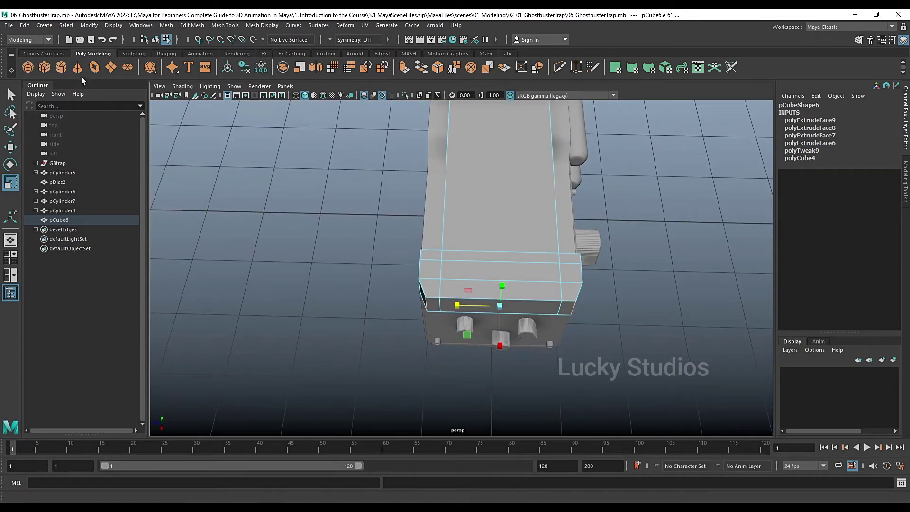
# Insert 20 evenly spaced edge loops across the width of the block using the Insert Edge Loop tool
pyautogui.click(507, 53)
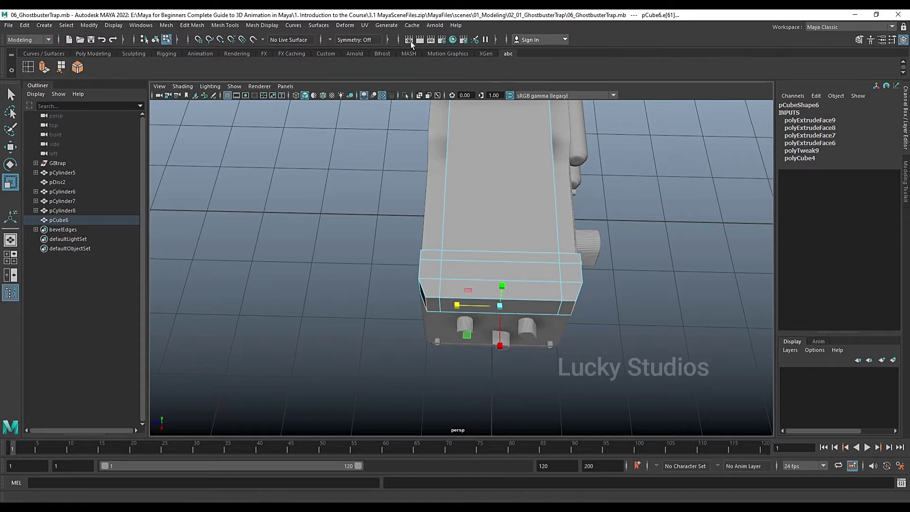
pyautogui.click(29, 71)
pyautogui.doubleClick(10, 218)
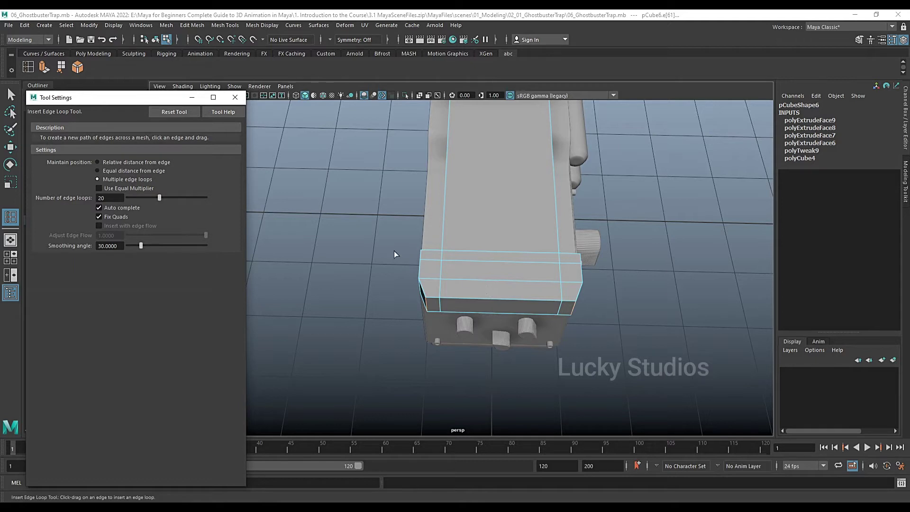
pyautogui.click(496, 300)
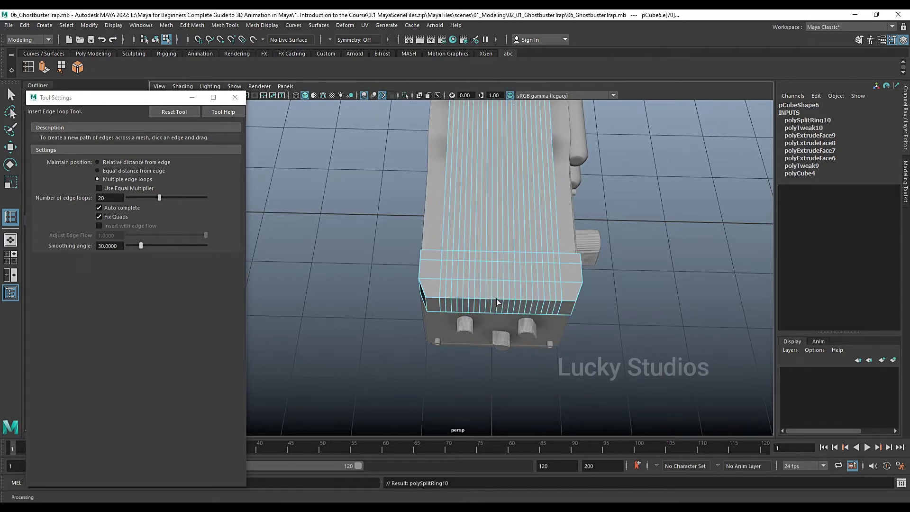
pyautogui.click(235, 97)
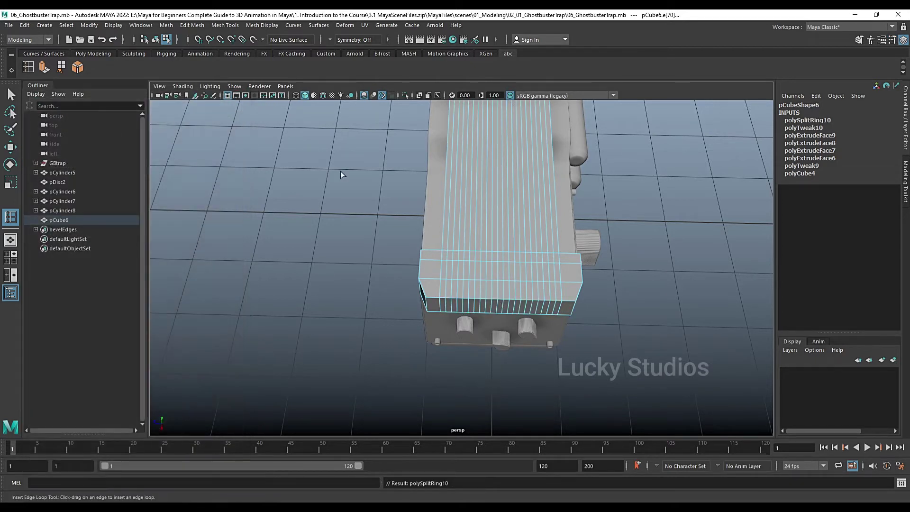
pyautogui.press('q')
# Delete the inner edge loops from the block, keeping only the outermost inserted loop on each side
pyautogui.keyDown('alt'); pyautogui.moveTo(462, 248); pyautogui.dragTo(472, 325); pyautogui.keyUp('alt')
pyautogui.scroll(4, 471, 325)
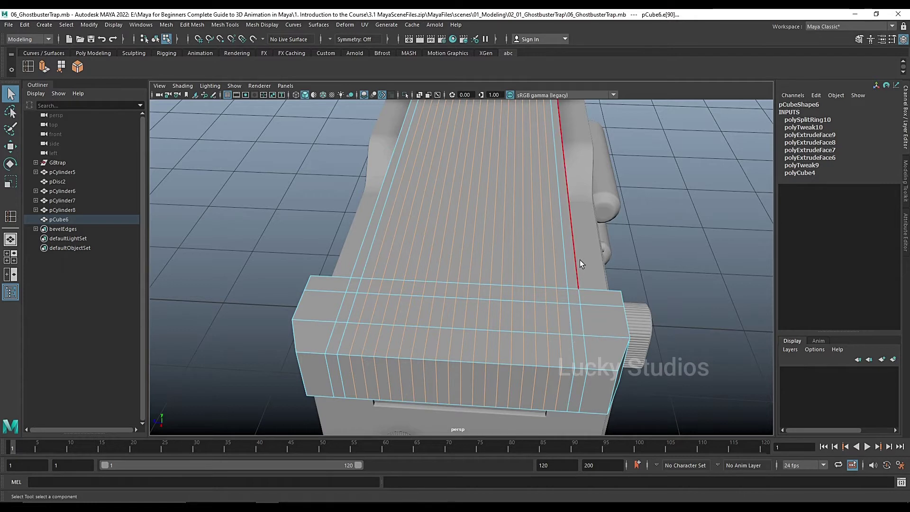
pyautogui.keyDown('shift'); pyautogui.rightClick(466, 291); pyautogui.keyUp('shift')
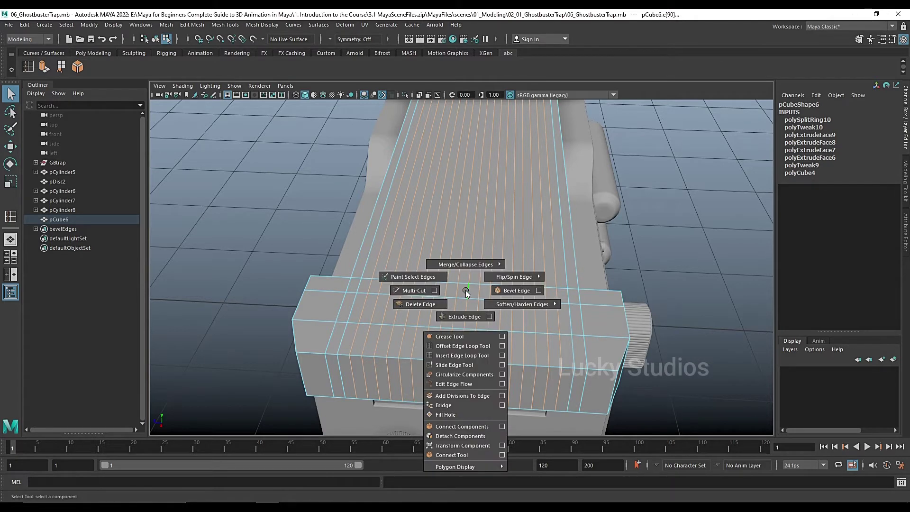
pyautogui.click(419, 306)
pyautogui.press('t')
pyautogui.press('f')
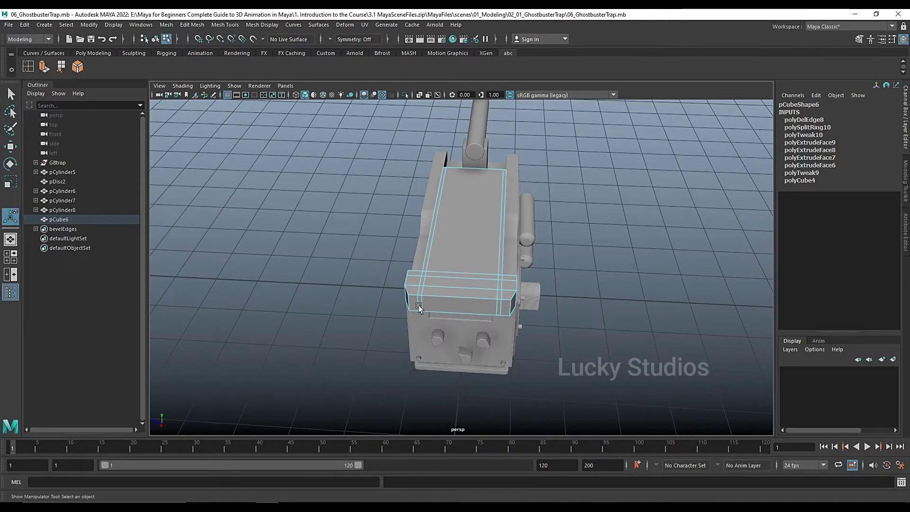
# Extrude the central faces of the block's front section outward as one piece, with a thickness of about 0.3
pyautogui.keyDown('alt'); pyautogui.moveTo(421, 309); pyautogui.dragTo(462, 317); pyautogui.keyUp('alt')
pyautogui.rightClick(478, 291)
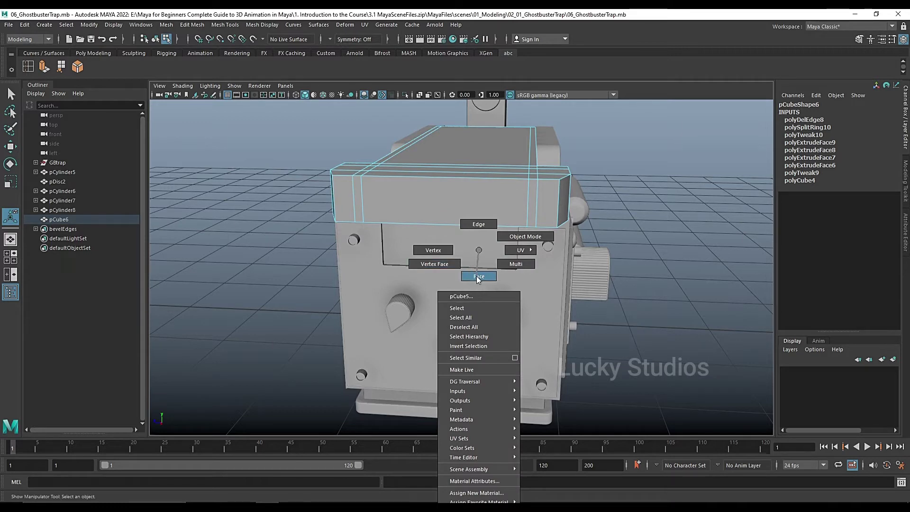
pyautogui.click(477, 276)
pyautogui.keyDown('alt'); pyautogui.moveTo(477, 293); pyautogui.dragTo(436, 309); pyautogui.keyUp('alt')
pyautogui.click(437, 307)
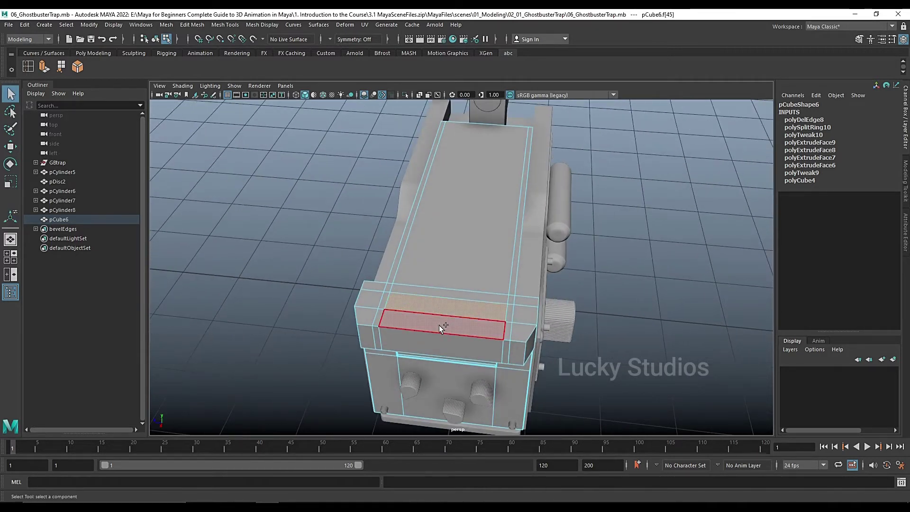
pyautogui.keyDown('shift'); pyautogui.click(449, 363); pyautogui.keyUp('shift')
pyautogui.keyDown('alt'); pyautogui.moveTo(449, 363); pyautogui.dragTo(475, 198); pyautogui.keyUp('alt')
pyautogui.keyDown('alt'); pyautogui.moveTo(501, 278); pyautogui.dragTo(487, 360); pyautogui.keyUp('alt')
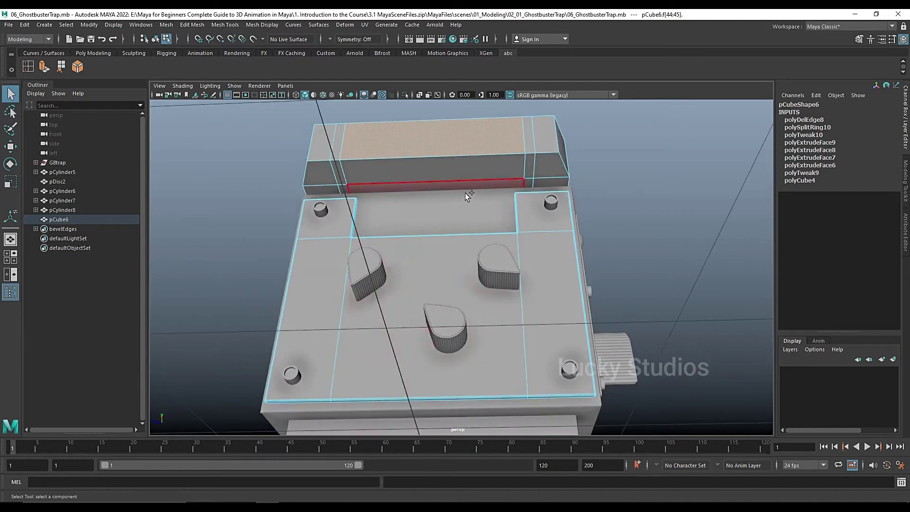
pyautogui.keyDown('alt'); pyautogui.moveTo(452, 184); pyautogui.dragTo(379, 348); pyautogui.keyUp('alt')
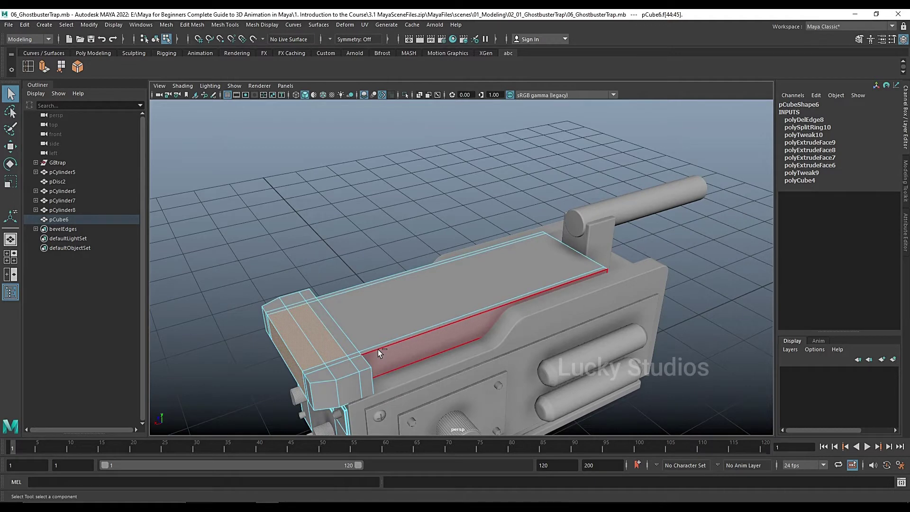
pyautogui.hotkey('ctrl', 'e')
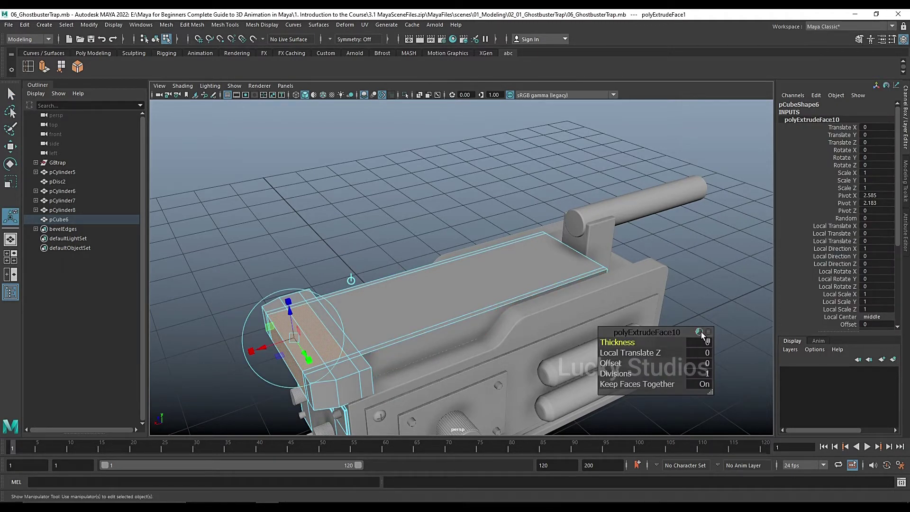
pyautogui.moveTo(621, 341); pyautogui.dragTo(636, 339)
pyautogui.keyDown('alt'); pyautogui.moveTo(420, 393); pyautogui.dragTo(422, 373); pyautogui.keyUp('alt')
pyautogui.scroll(5, 421, 369)
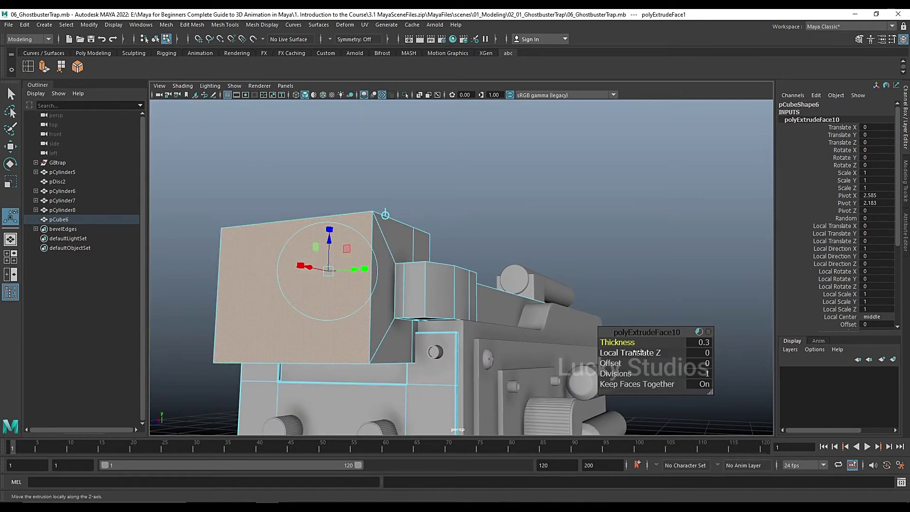
pyautogui.moveTo(625, 342); pyautogui.dragTo(634, 343)
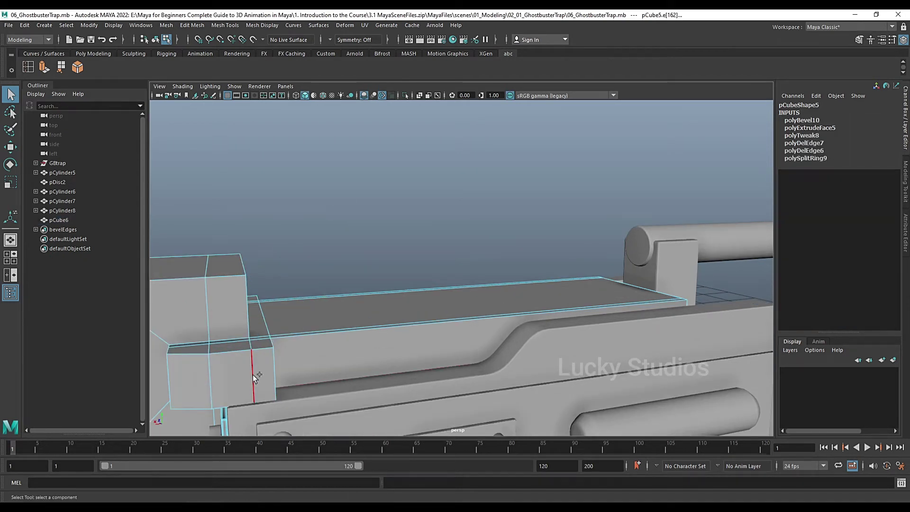
# Move the lower rear edges of the raised front block and the side edges below them forward along X
pyautogui.keyDown('shift'); pyautogui.click(253, 375); pyautogui.keyUp('shift')
pyautogui.scroll(-2, 252, 372)
pyautogui.keyDown('alt'); pyautogui.moveTo(252, 372); pyautogui.dragTo(199, 399); pyautogui.keyUp('alt')
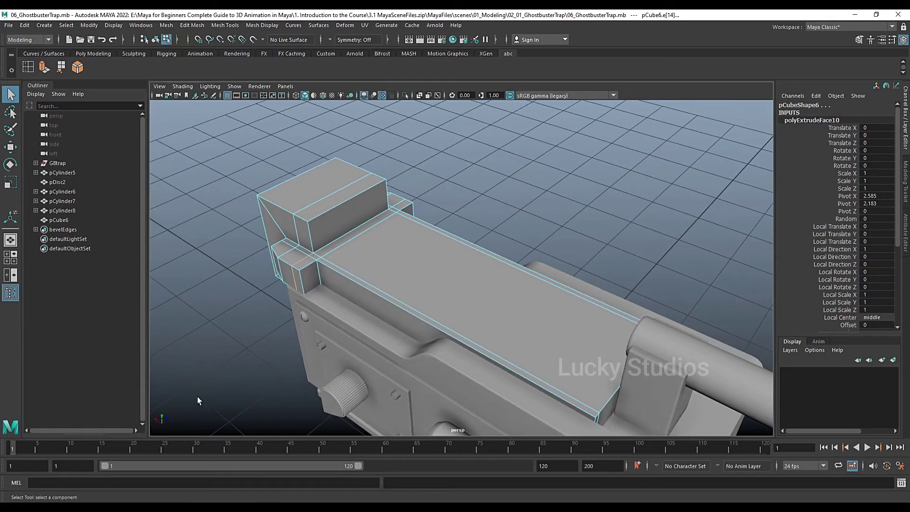
pyautogui.keyDown('shift'); pyautogui.click(335, 236); pyautogui.keyUp('shift')
pyautogui.keyDown('alt'); pyautogui.moveTo(402, 204); pyautogui.dragTo(338, 301); pyautogui.keyUp('alt')
pyautogui.press('w')
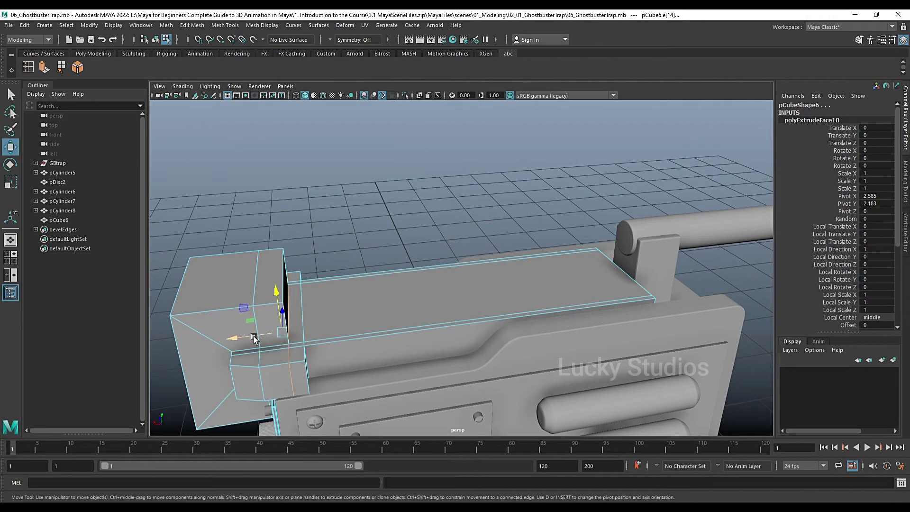
pyautogui.moveTo(255, 338)
pyautogui.mouseDown()
pyautogui.moveTo(246, 339)
pyautogui.moveTo(294, 332)
pyautogui.moveTo(296, 341)
pyautogui.moveTo(268, 338)
pyautogui.mouseUp()
pyautogui.scroll(3, 274, 323)
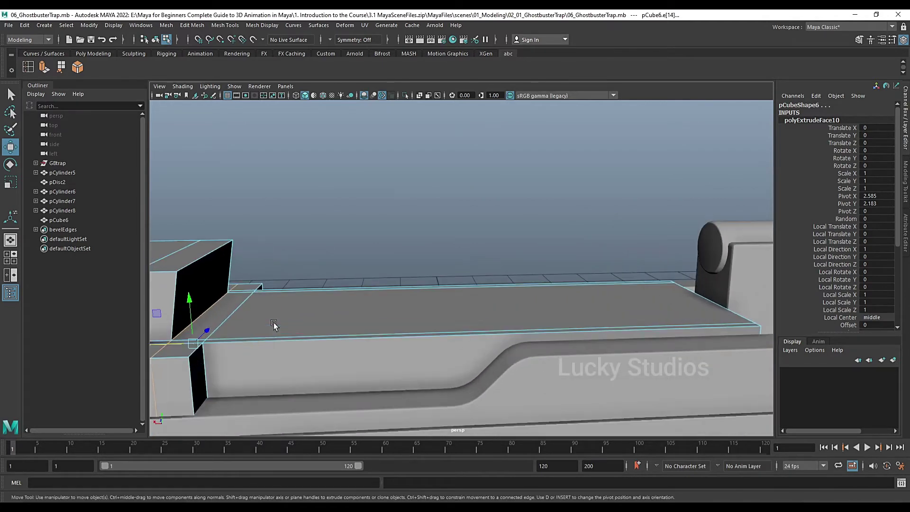
pyautogui.keyDown('alt'); pyautogui.moveTo(290, 325); pyautogui.dragTo(481, 342, button='middle'); pyautogui.keyUp('alt')
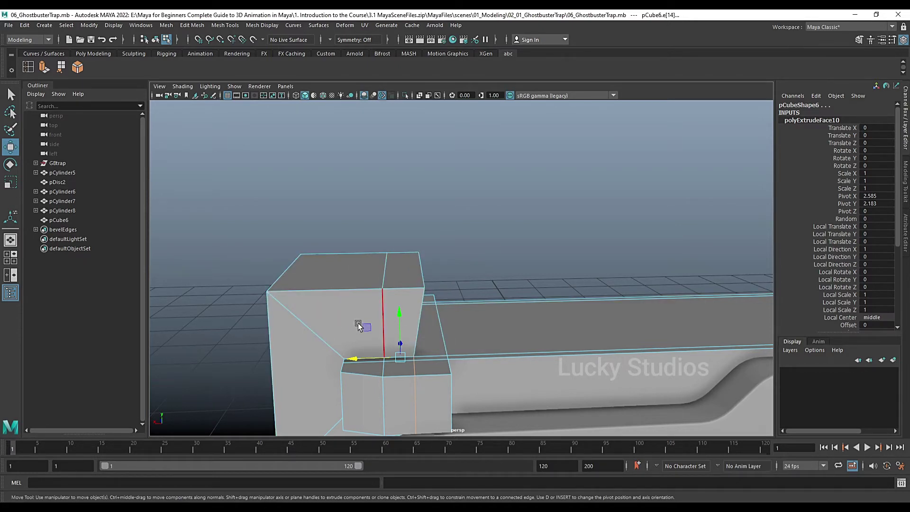
# Multi-Cut the side of the raised front block diagonally from its upper front corner to its lower rear corner
pyautogui.keyDown('shift'); pyautogui.rightClick(452, 227); pyautogui.keyUp('shift')
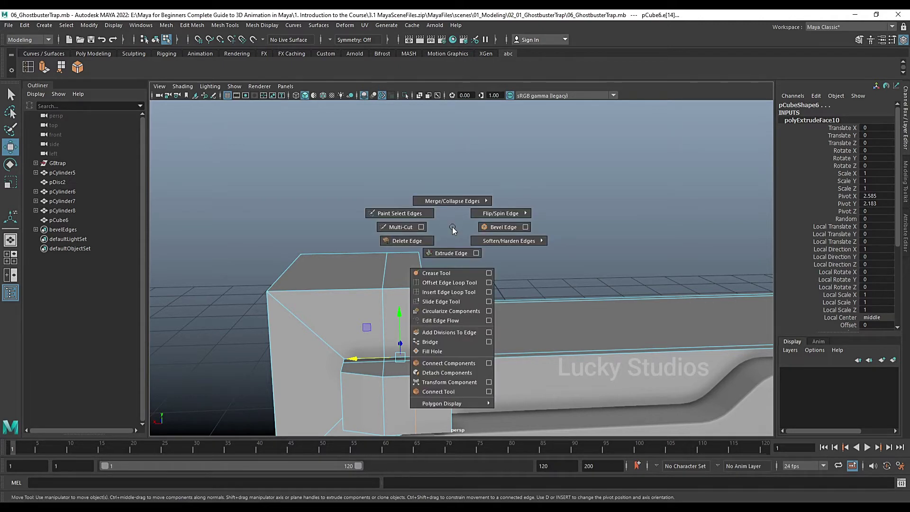
pyautogui.click(420, 226)
pyautogui.click(227, 99)
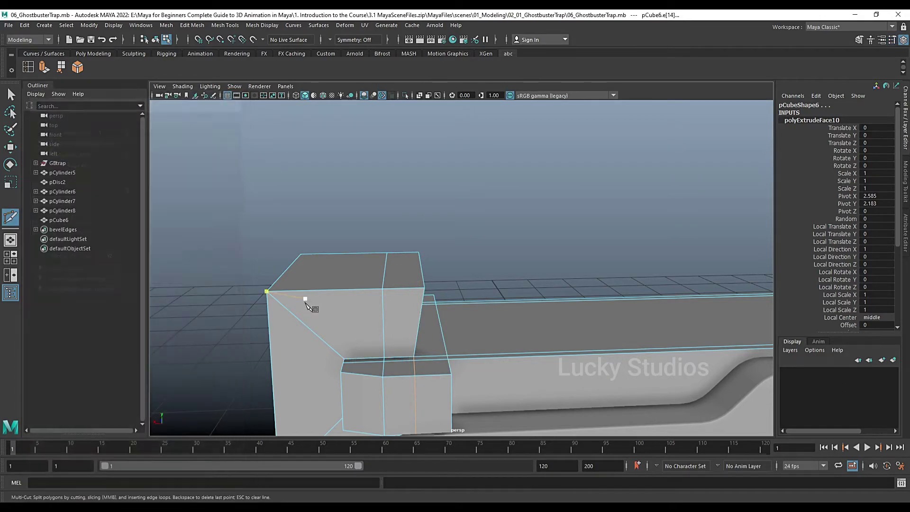
pyautogui.click(266, 291)
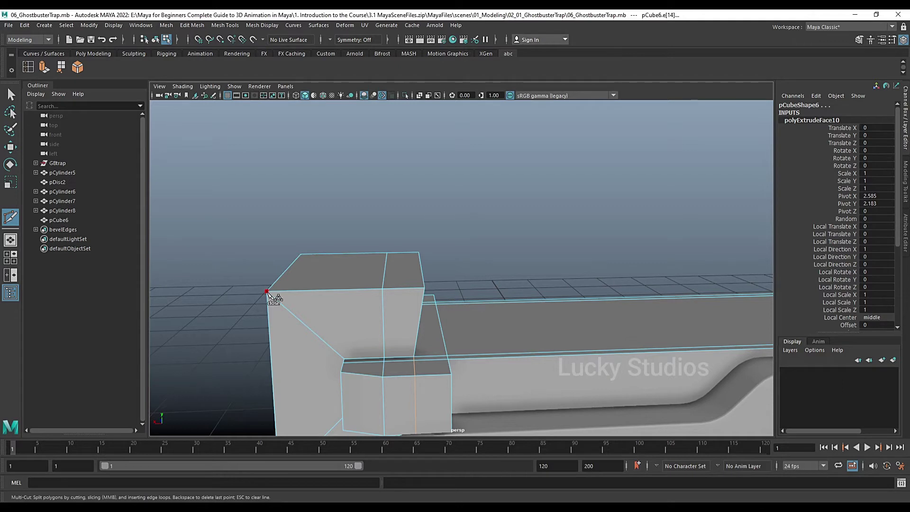
pyautogui.click(412, 358)
pyautogui.scroll(3, 417, 368)
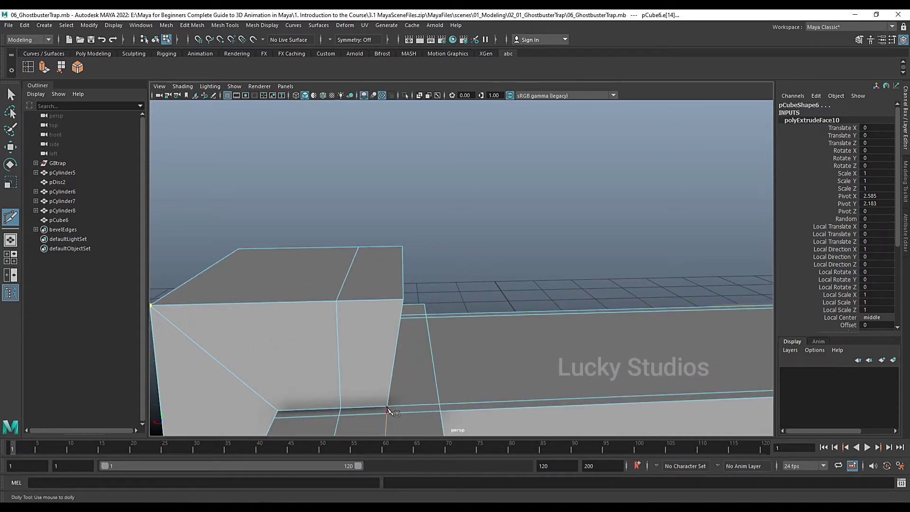
pyautogui.click(387, 407)
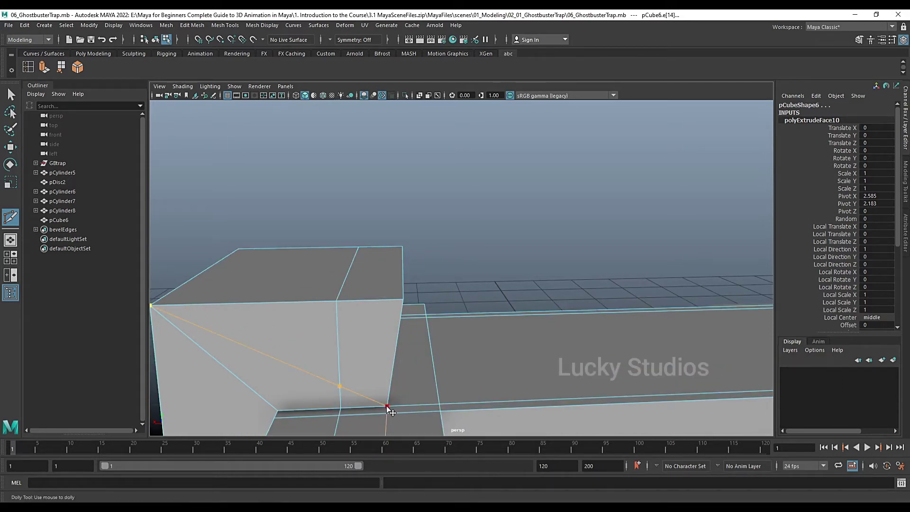
pyautogui.rightClick(389, 367)
pyautogui.scroll(-3, 389, 366)
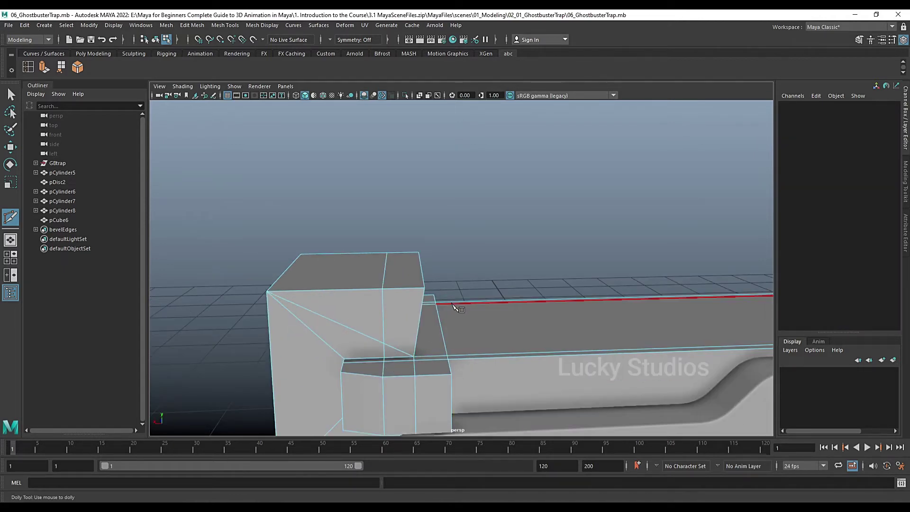
# Multi-Cut the opposite side of the raised front block diagonally from its upper front corner to its lower rear corner
pyautogui.keyDown('alt'); pyautogui.moveTo(453, 308); pyautogui.dragTo(240, 315); pyautogui.keyUp('alt')
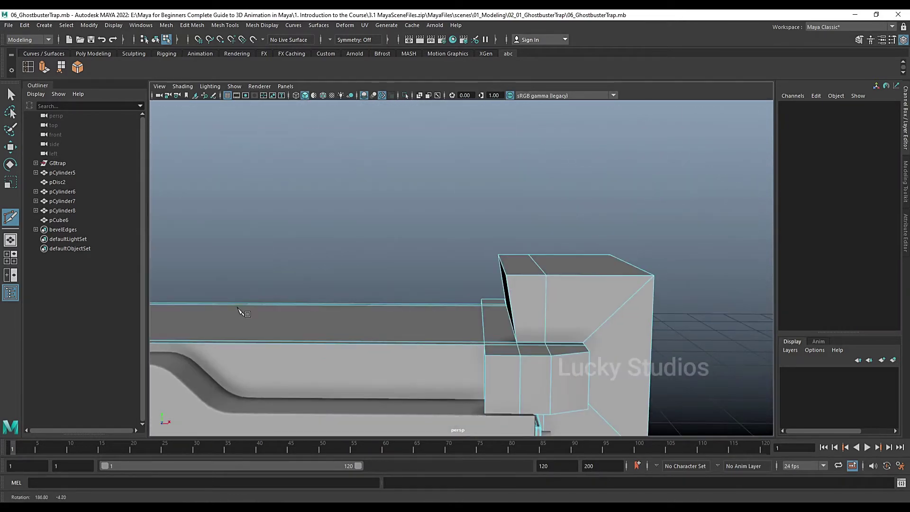
pyautogui.click(653, 275)
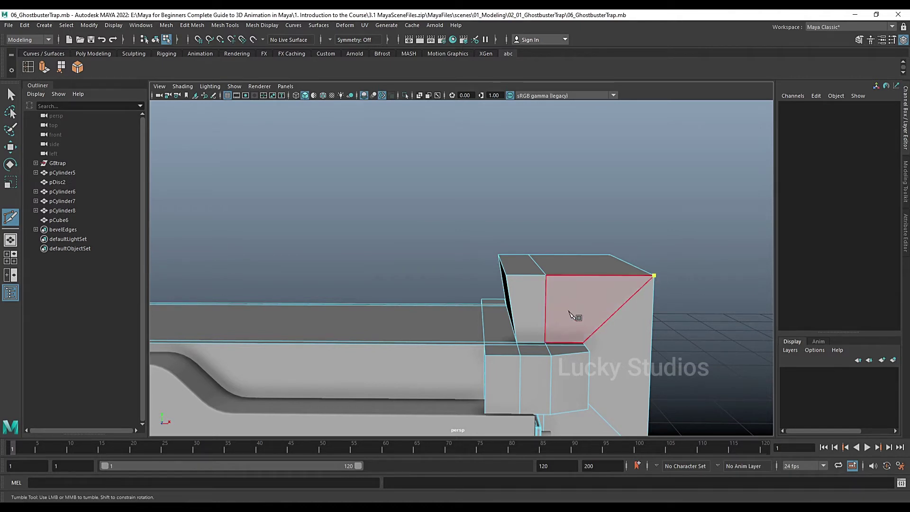
pyautogui.click(517, 342)
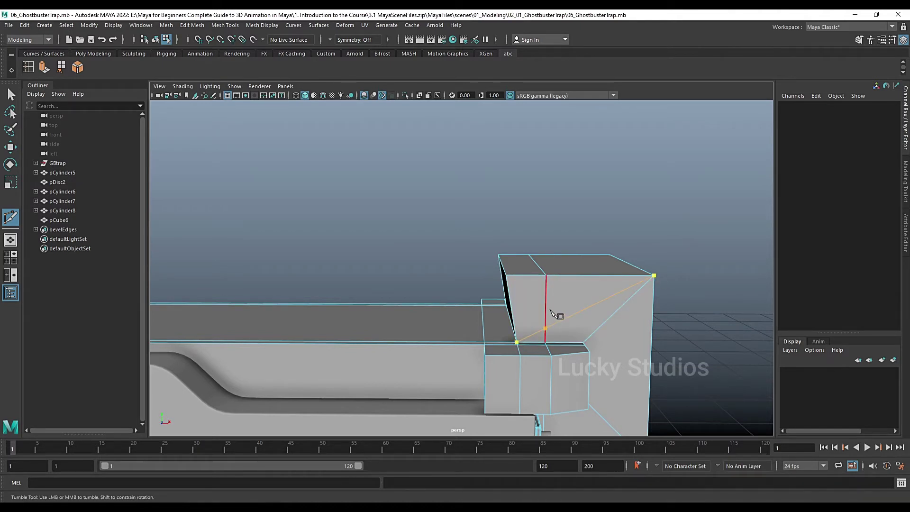
pyautogui.keyDown('alt'); pyautogui.moveTo(556, 315); pyautogui.dragTo(522, 222); pyautogui.keyUp('alt')
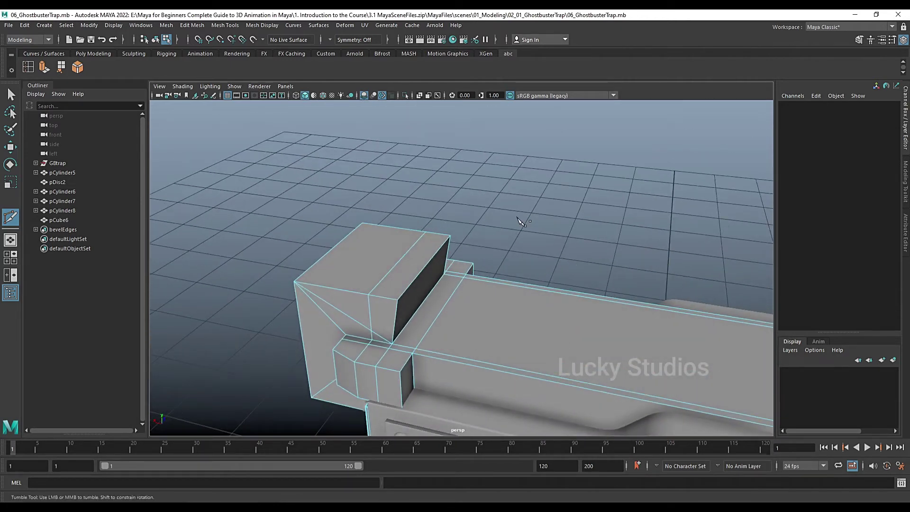
pyautogui.press('q')
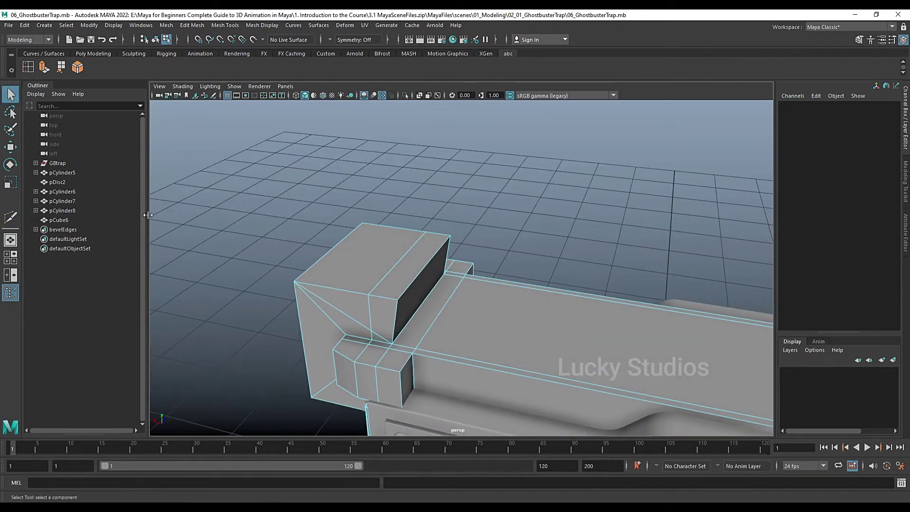
# Delete the two top faces and the rear face of the raised front block
pyautogui.moveTo(368, 204); pyautogui.dragTo(402, 229, button='right')
pyautogui.click(362, 257)
pyautogui.click(362, 257)
pyautogui.keyDown('shift'); pyautogui.click(406, 260); pyautogui.keyUp('shift')
pyautogui.keyDown('shift'); pyautogui.click(424, 277); pyautogui.keyUp('shift')
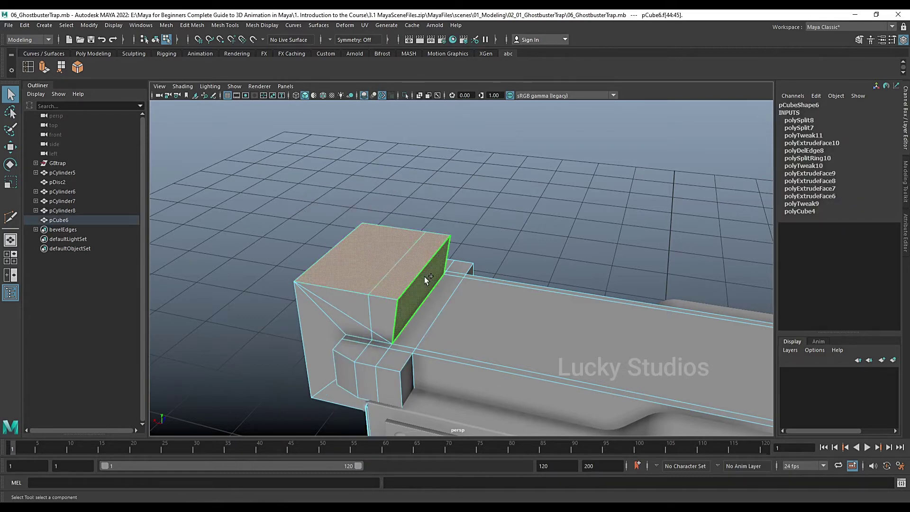
pyautogui.scroll(2, 389, 232)
pyautogui.press('Delete')
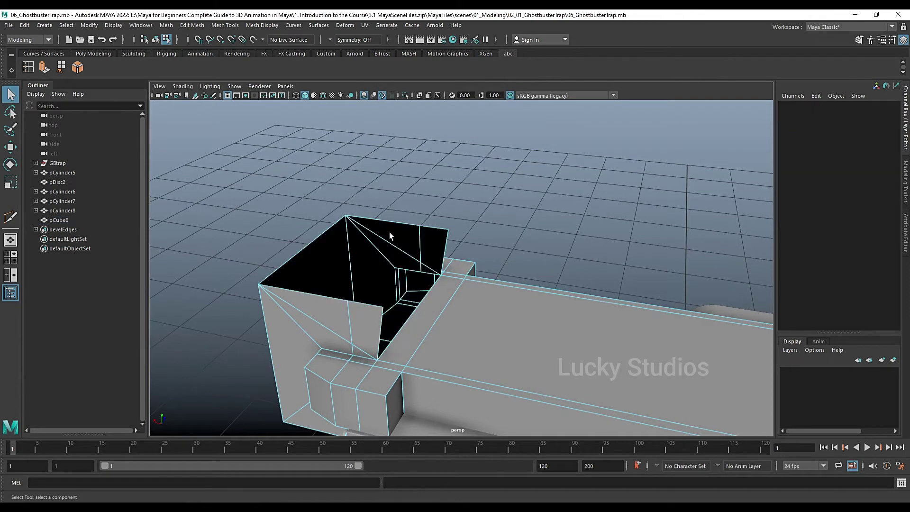
# Delete the side faces above the diagonal cuts on both sides of the raised front block
pyautogui.click(338, 309)
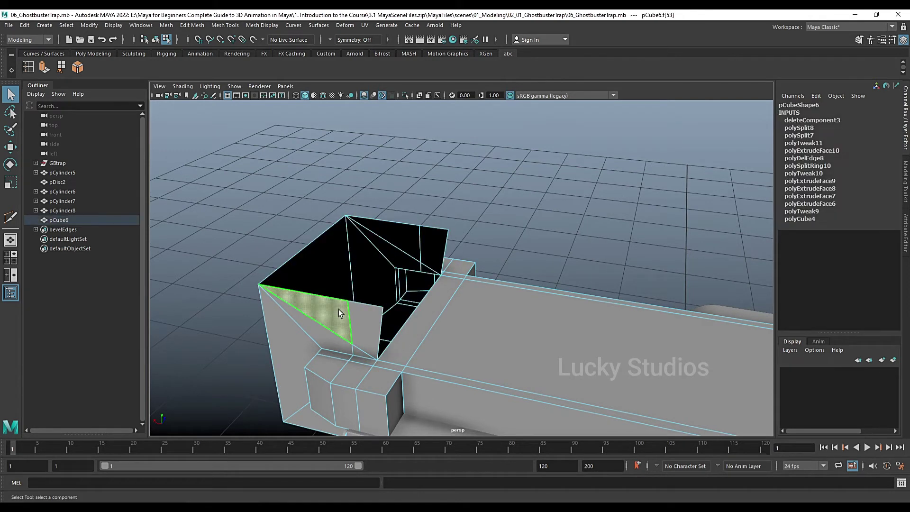
pyautogui.keyDown('shift'); pyautogui.click(369, 321); pyautogui.keyUp('shift')
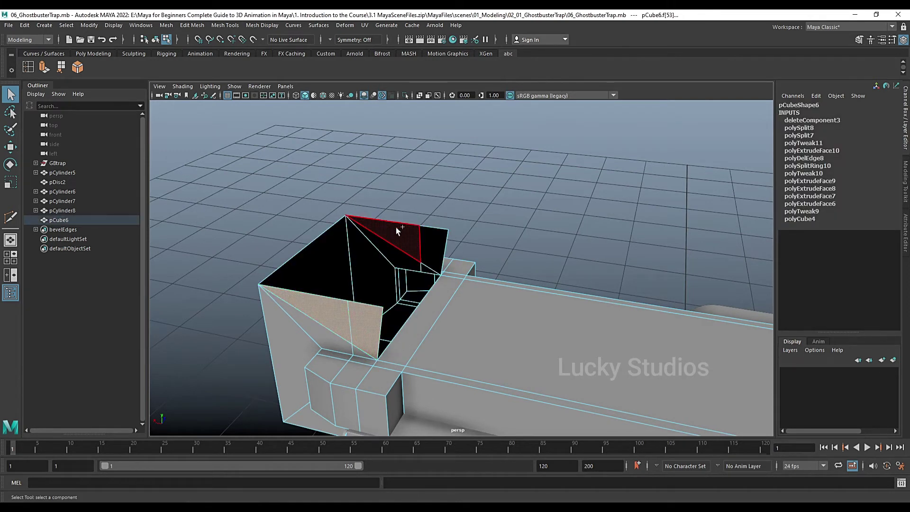
pyautogui.keyDown('shift'); pyautogui.click(439, 238); pyautogui.keyUp('shift')
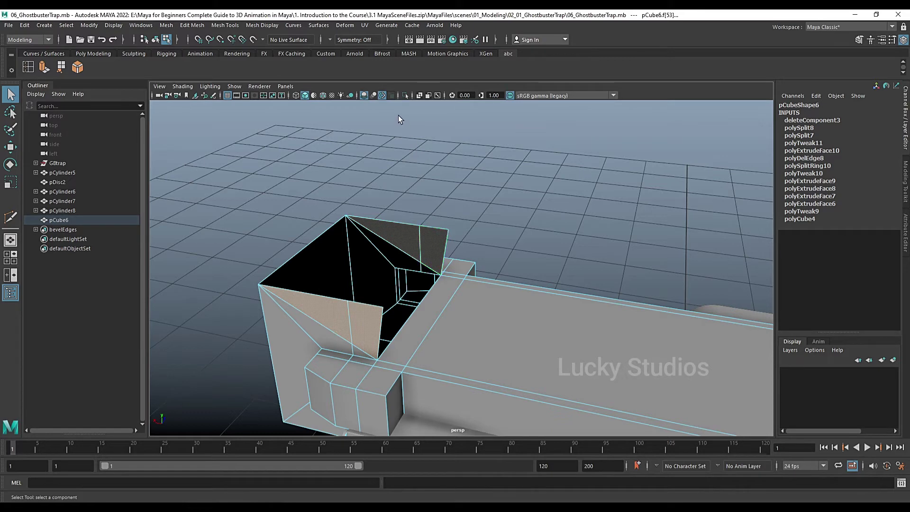
pyautogui.press('Delete')
pyautogui.scroll(3, 322, 210)
pyautogui.scroll(-3, 323, 213)
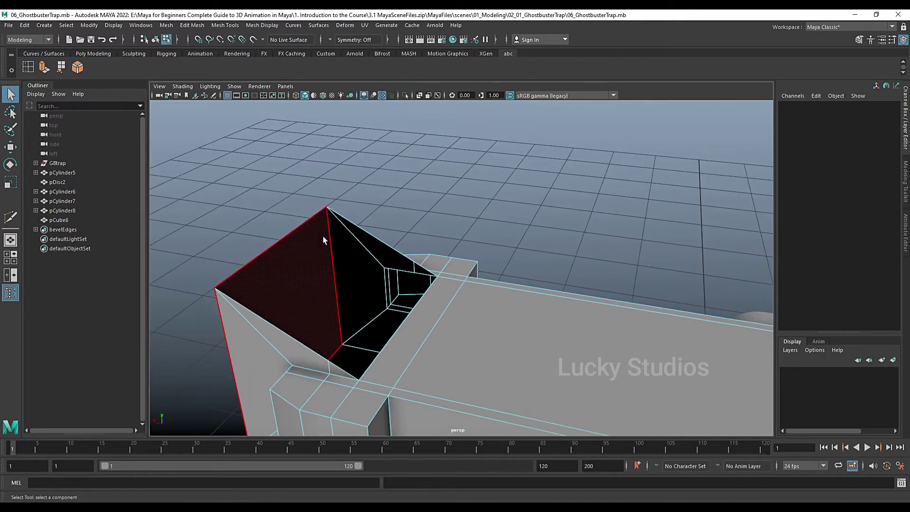
# Close the front block's opening with a sloped face, using Append to Polygon between its lower rear edge and its upper front edge
pyautogui.keyDown('alt'); pyautogui.moveTo(361, 305); pyautogui.dragTo(268, 309); pyautogui.keyUp('alt')
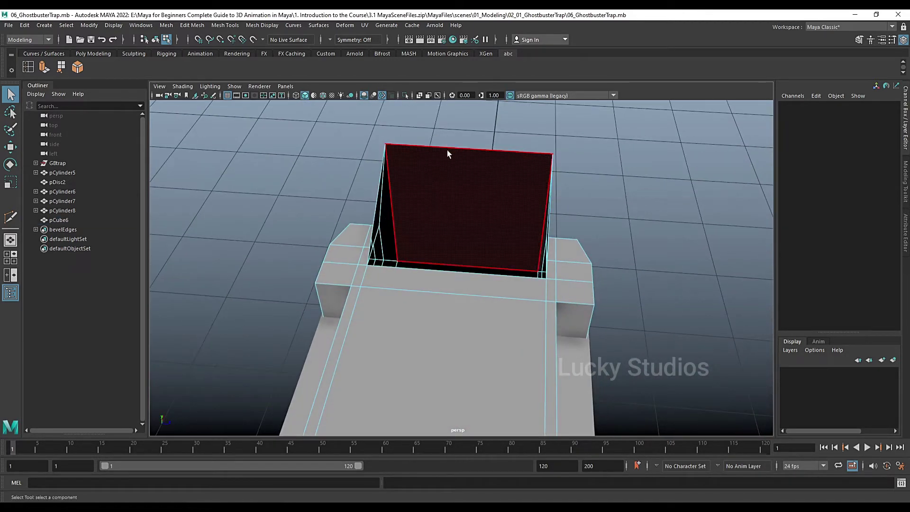
pyautogui.click(473, 167)
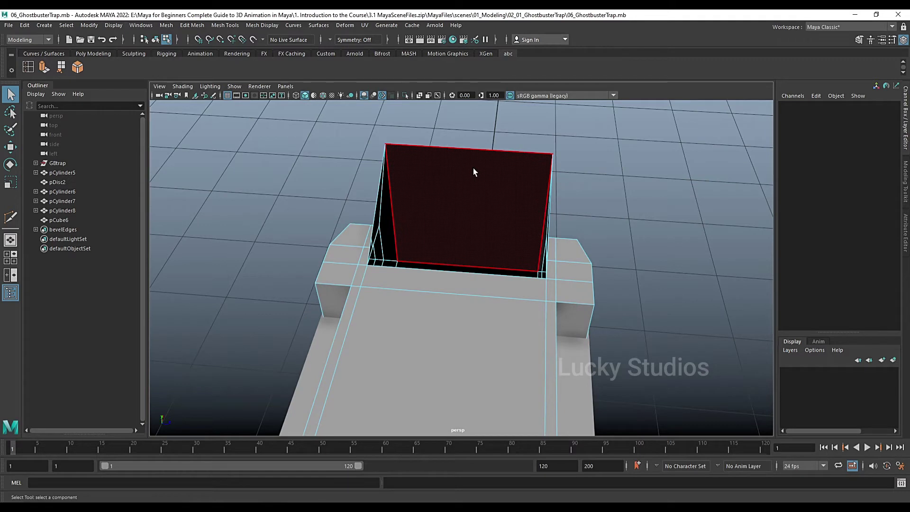
pyautogui.click(61, 67)
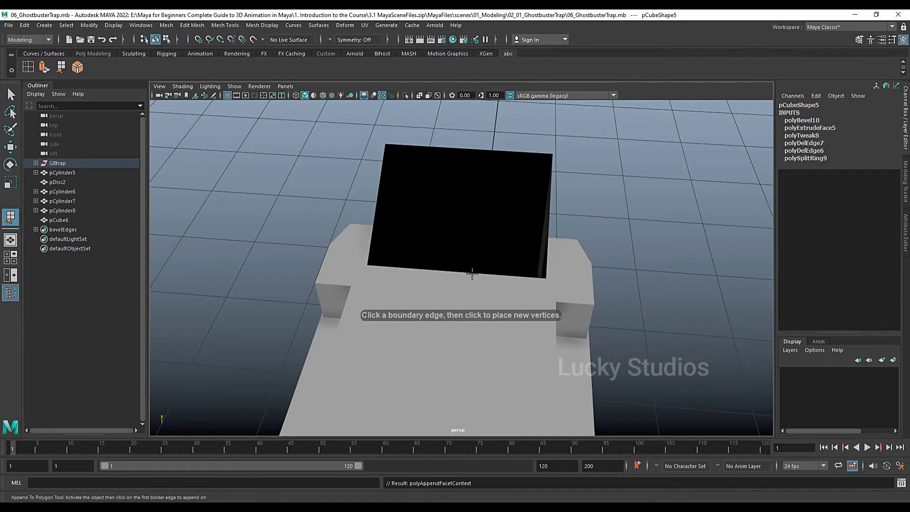
pyautogui.click(456, 272)
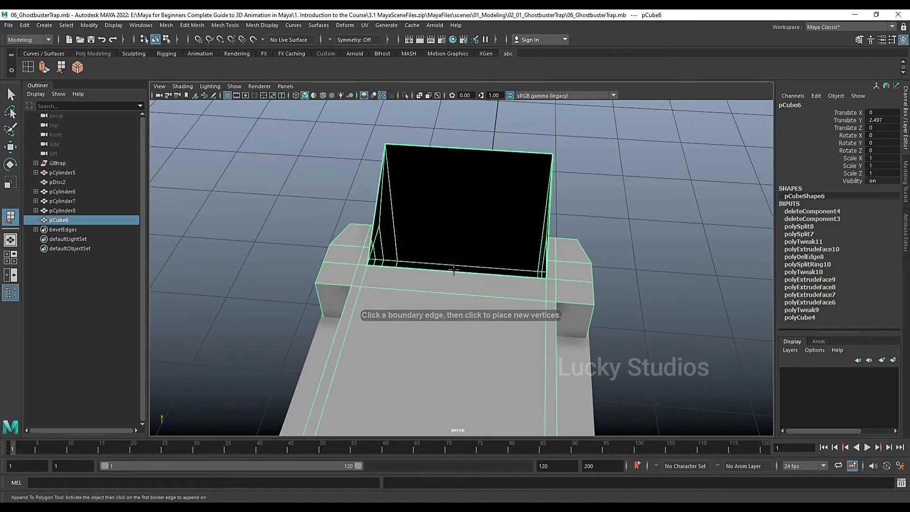
pyautogui.click(454, 271)
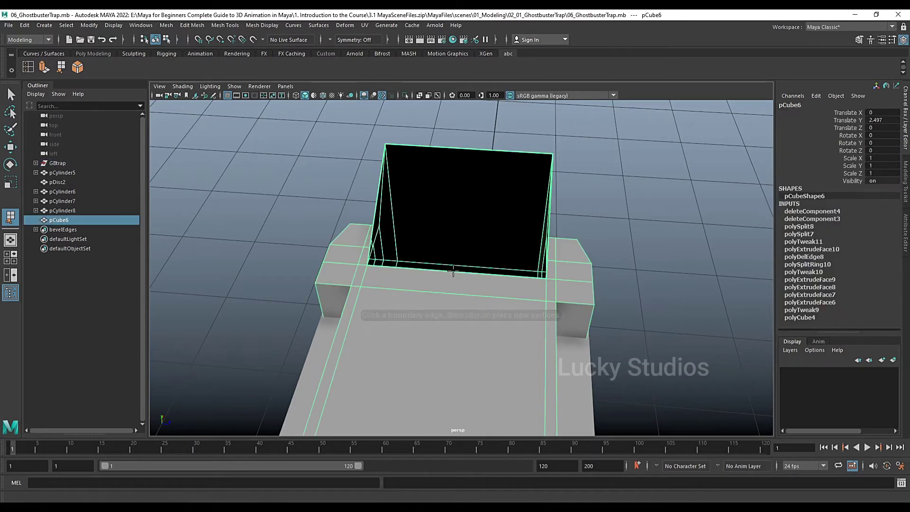
pyautogui.click(473, 147)
pyautogui.keyDown('alt'); pyautogui.moveTo(468, 170); pyautogui.dragTo(538, 250); pyautogui.keyUp('alt')
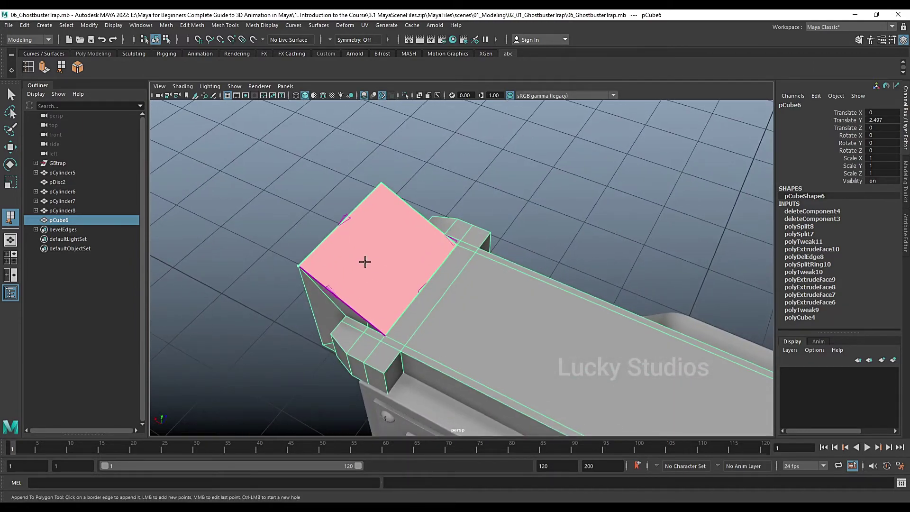
pyautogui.keyDown('alt'); pyautogui.moveTo(364, 260); pyautogui.dragTo(482, 227); pyautogui.keyUp('alt')
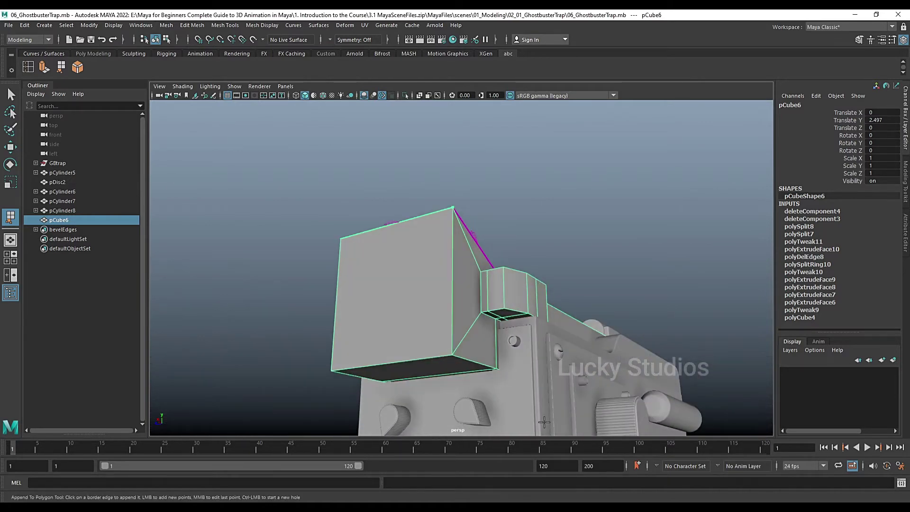
pyautogui.keyDown('alt'); pyautogui.moveTo(508, 393); pyautogui.dragTo(506, 336); pyautogui.keyUp('alt')
pyautogui.press('q')
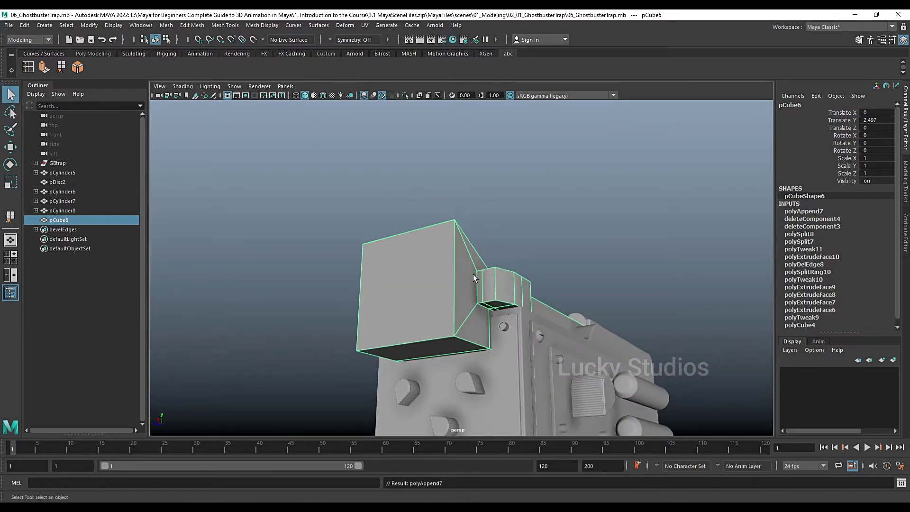
# Move the inner vertex column nearest the ribbed side knob on the trap's front panel outward along Z, to about -0.63
pyautogui.click(514, 373)
pyautogui.scroll(-2, 510, 377)
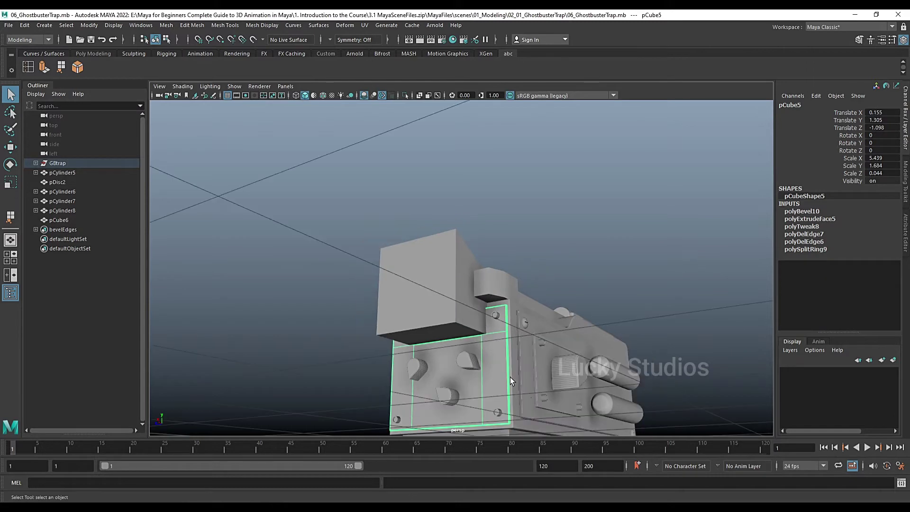
pyautogui.keyDown('alt'); pyautogui.moveTo(510, 377); pyautogui.dragTo(532, 399); pyautogui.keyUp('alt')
pyautogui.moveTo(517, 345); pyautogui.dragTo(482, 252, button='right')
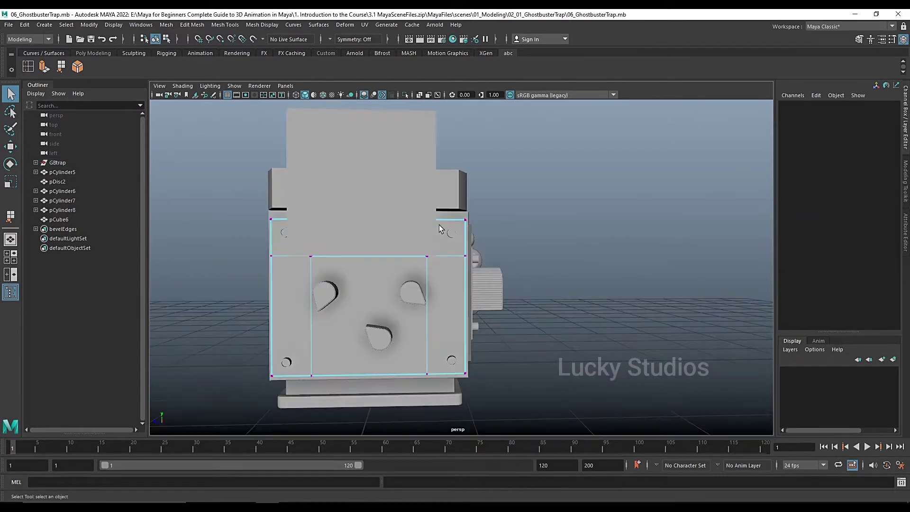
pyautogui.moveTo(402, 200); pyautogui.dragTo(448, 380)
pyautogui.press('w')
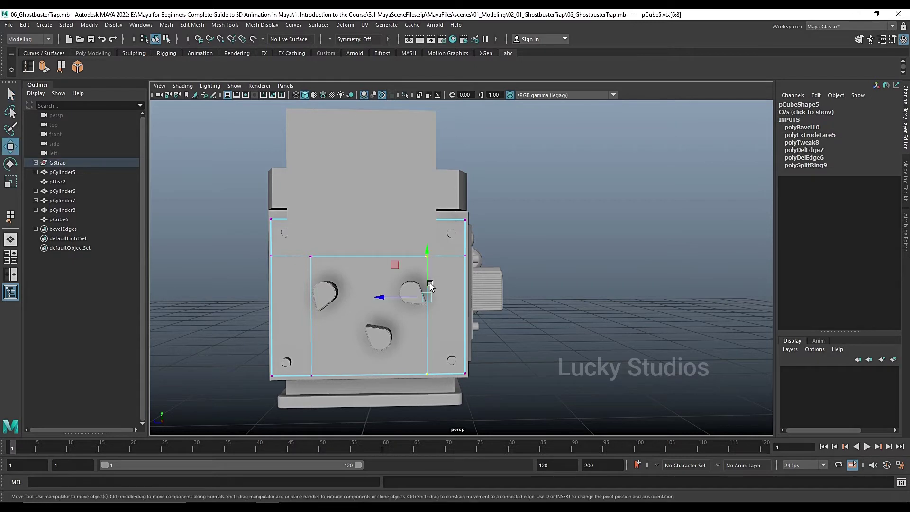
pyautogui.moveTo(384, 297); pyautogui.dragTo(387, 297)
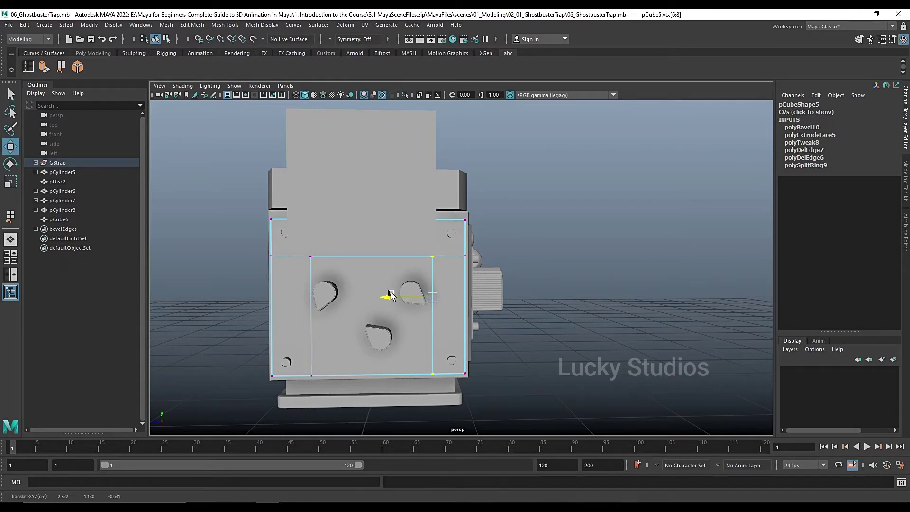
# Move the front panel's opposite inner vertex column outward along Z, to about 0.64
pyautogui.keyDown('alt'); pyautogui.moveTo(423, 331); pyautogui.dragTo(376, 326); pyautogui.keyUp('alt')
pyautogui.moveTo(326, 214); pyautogui.dragTo(363, 360)
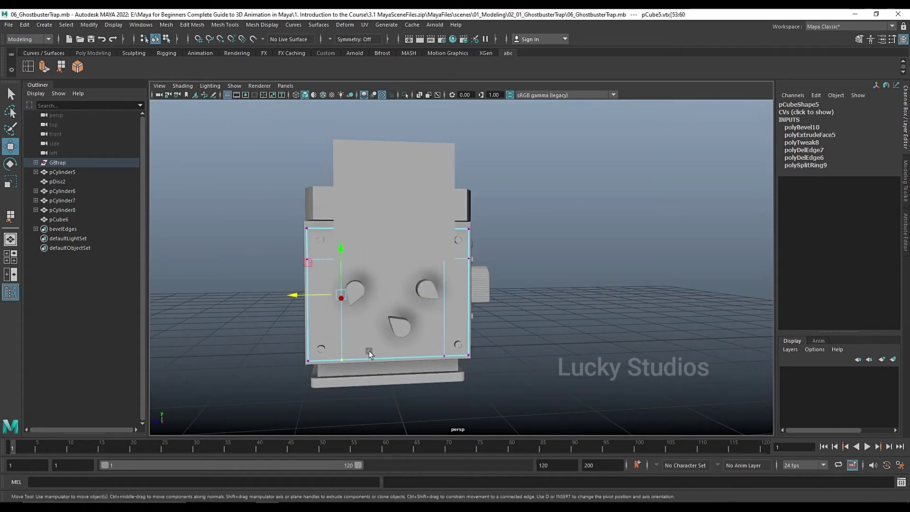
pyautogui.moveTo(306, 295); pyautogui.dragTo(303, 296)
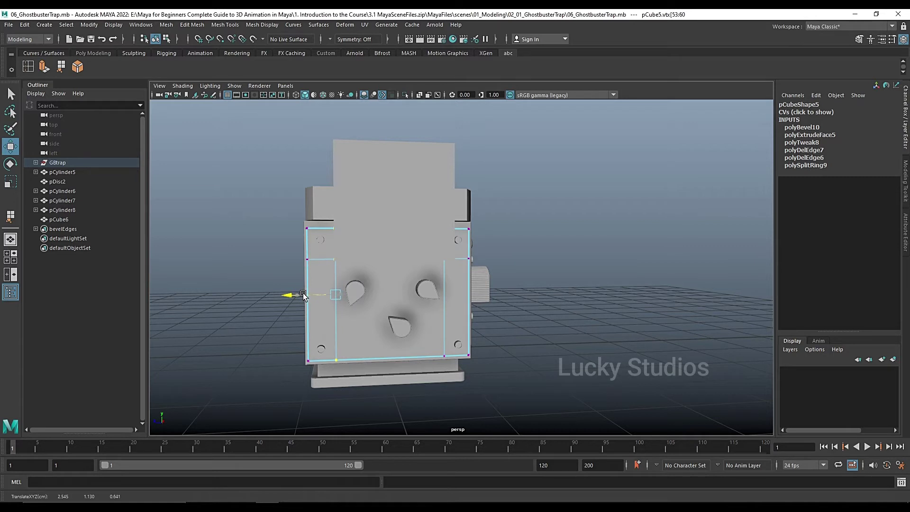
pyautogui.scroll(4, 342, 280)
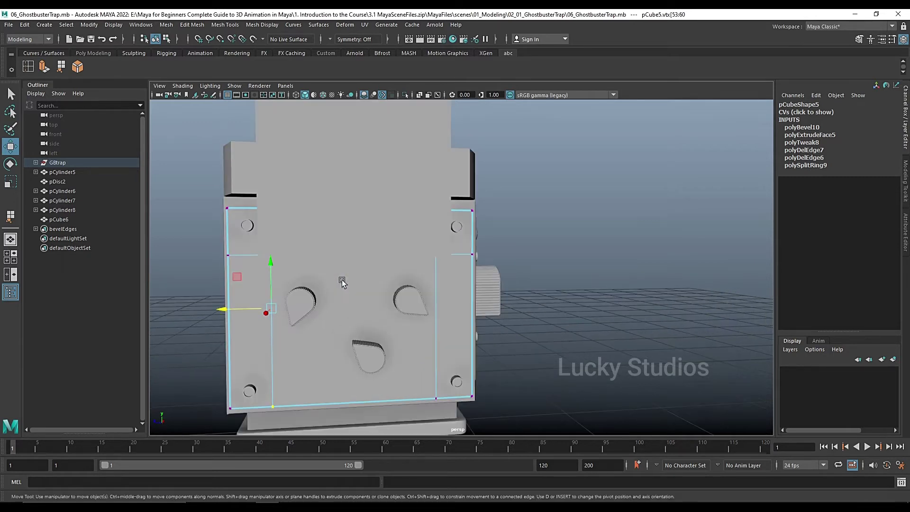
# Raise the two upper inner vertices of the front panel slightly along Y, to about 1.53, toward the lid block's underside
pyautogui.scroll(-2, 343, 282)
pyautogui.keyDown('alt'); pyautogui.moveTo(344, 289); pyautogui.dragTo(339, 274, button='middle'); pyautogui.keyUp('alt')
pyautogui.keyDown('alt'); pyautogui.moveTo(338, 273); pyautogui.dragTo(348, 292); pyautogui.keyUp('alt')
pyautogui.moveTo(455, 230); pyautogui.dragTo(306, 246)
pyautogui.moveTo(385, 201); pyautogui.dragTo(386, 199)
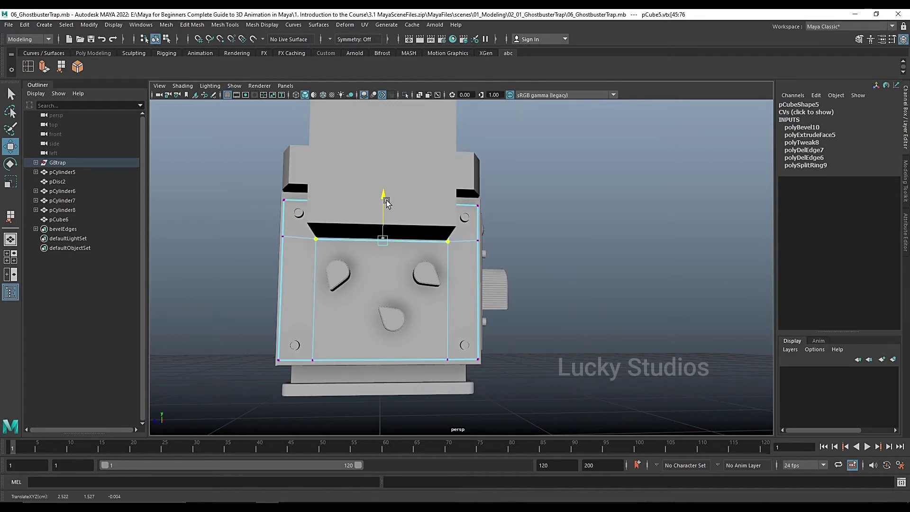
pyautogui.scroll(-3, 523, 286)
pyautogui.keyDown('alt'); pyautogui.moveTo(522, 283); pyautogui.dragTo(463, 302); pyautogui.keyUp('alt')
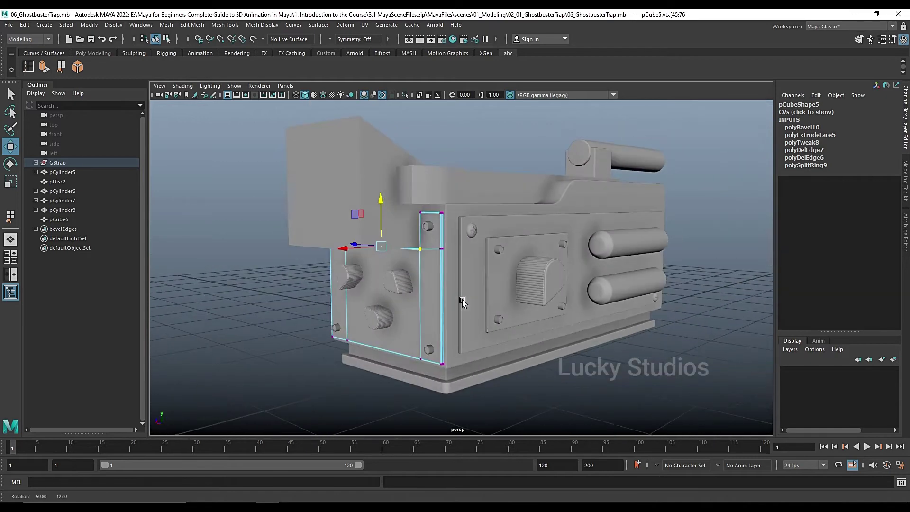
# Select the lid block, then switch to the browser and view the "ghostbusters trap closed 3d model" reference image
pyautogui.click(360, 174)
pyautogui.scroll(3, 360, 204)
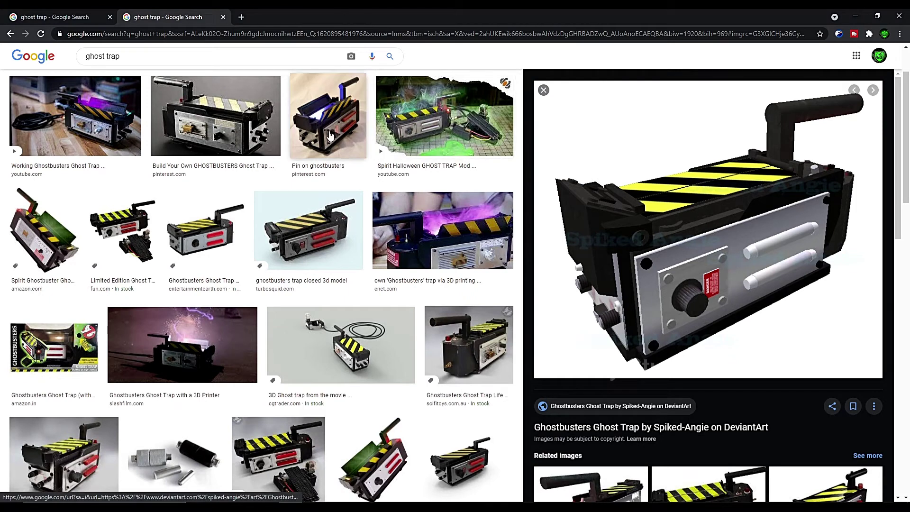
pyautogui.click(306, 221)
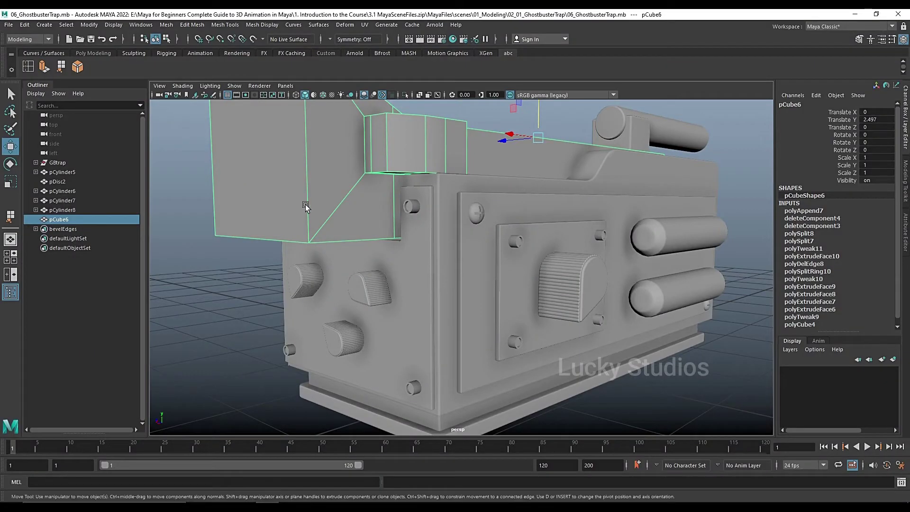
# Raise the lower front edge of the lid's front block along Y so its underside slopes
pyautogui.moveTo(266, 207); pyautogui.dragTo(263, 178, button='right')
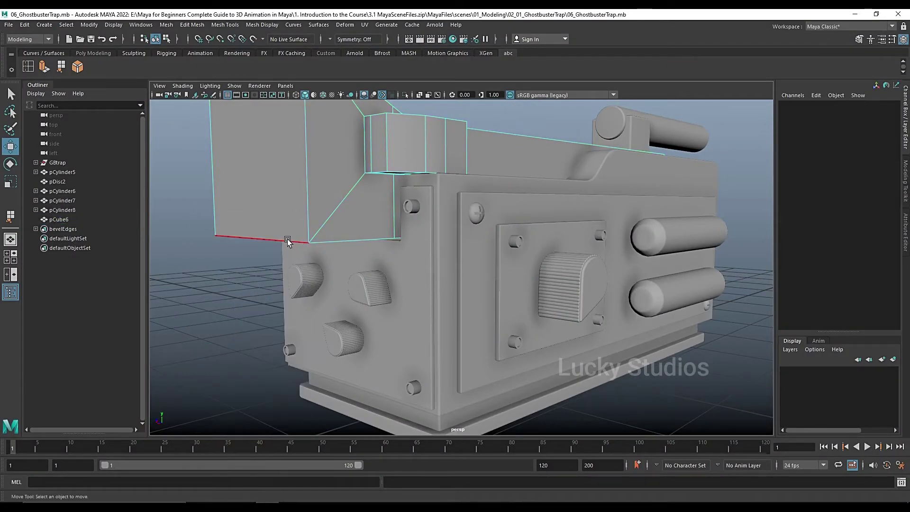
pyautogui.click(287, 239)
pyautogui.scroll(-2, 326, 265)
pyautogui.keyDown('alt'); pyautogui.moveTo(328, 269); pyautogui.dragTo(272, 266); pyautogui.keyUp('alt')
pyautogui.moveTo(345, 192); pyautogui.dragTo(358, 163)
pyautogui.scroll(3, 372, 268)
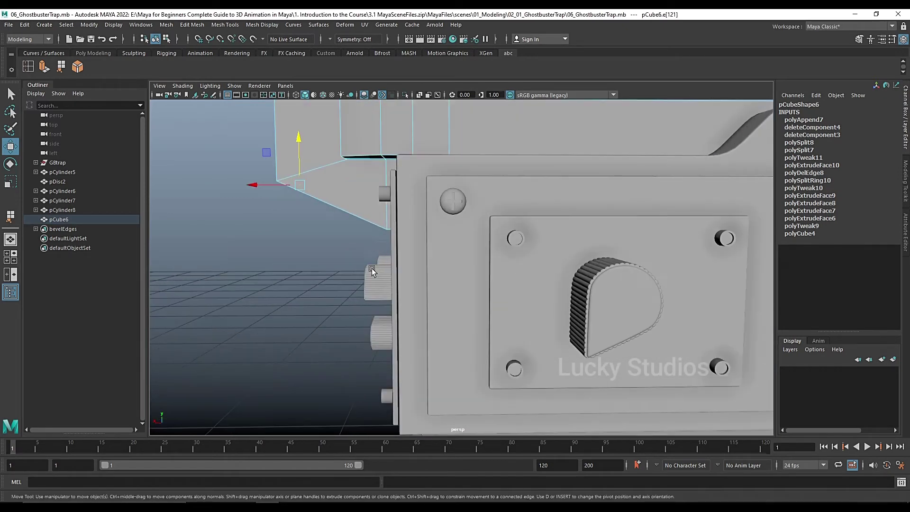
# Shift the sloped underside's lower rear edge slightly back along X toward the front panel, and switch to the ghost trap reference in the browser
pyautogui.keyDown('alt'); pyautogui.moveTo(372, 269); pyautogui.dragTo(438, 263); pyautogui.keyUp('alt')
pyautogui.click(359, 228)
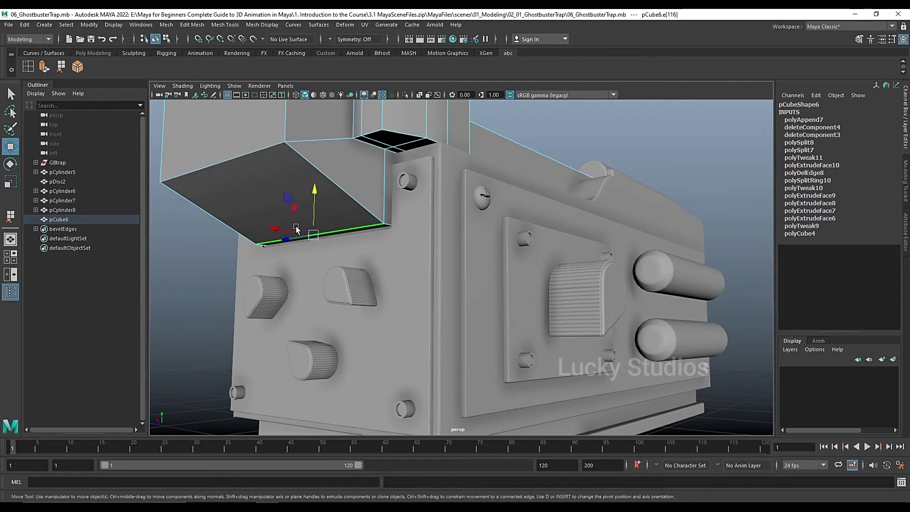
pyautogui.moveTo(296, 228); pyautogui.dragTo(300, 232)
pyautogui.scroll(-3, 379, 274)
pyautogui.keyDown('alt'); pyautogui.moveTo(377, 279); pyautogui.dragTo(340, 304); pyautogui.keyUp('alt')
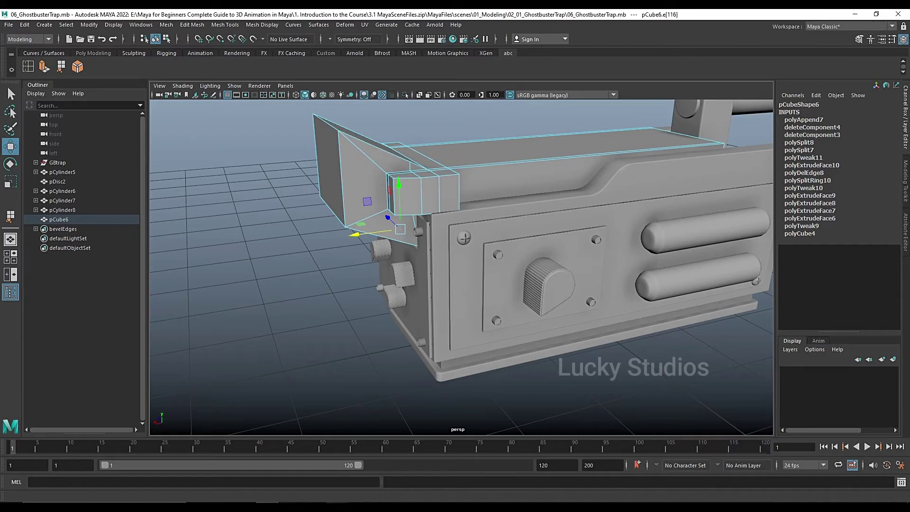
pyautogui.hotkey('alt', 'Tab')
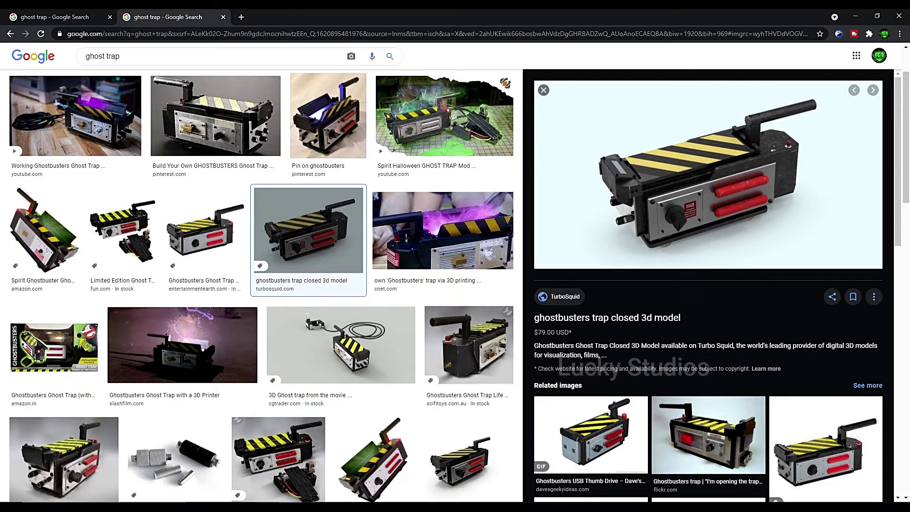
# Switch back to Maya and move the front face of the lid's front block slightly back along X toward the lid
pyautogui.hotkey('alt', 'Tab')
pyautogui.moveTo(331, 163); pyautogui.dragTo(329, 183, button='right')
pyautogui.click(329, 184)
pyautogui.moveTo(296, 170); pyautogui.dragTo(310, 170)
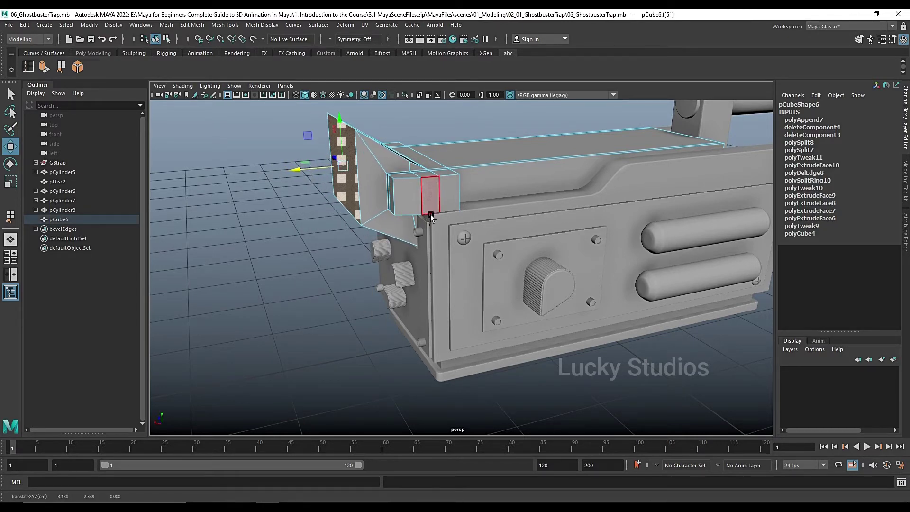
# Examine the gap between the sloped top face and the side faces of the lid's front block
pyautogui.moveTo(488, 292)
pyautogui.keyDown('alt'); pyautogui.mouseDown()
pyautogui.moveTo(463, 280)
pyautogui.moveTo(484, 289)
pyautogui.mouseUp(); pyautogui.keyUp('alt')
pyautogui.scroll(3, 454, 127)
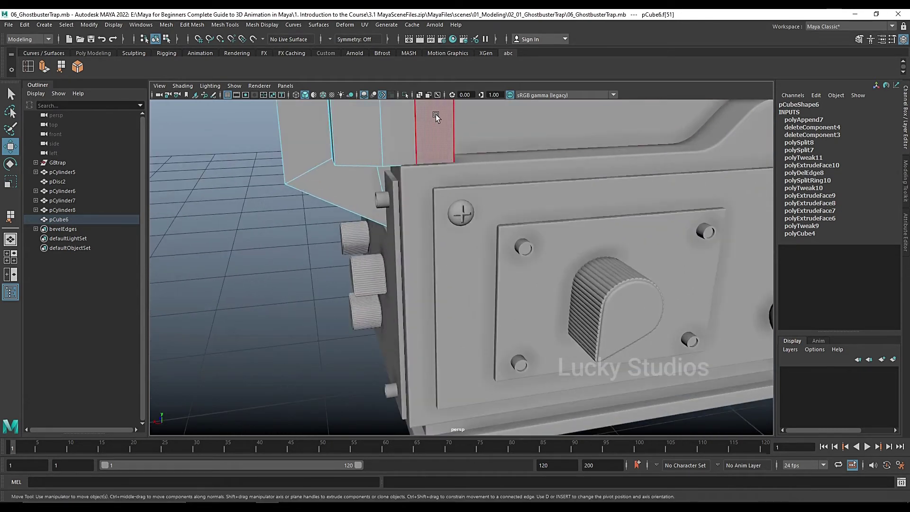
pyautogui.keyDown('alt'); pyautogui.moveTo(454, 128); pyautogui.dragTo(511, 297); pyautogui.keyUp('alt')
pyautogui.scroll(3, 450, 260)
pyautogui.scroll(5, 451, 260)
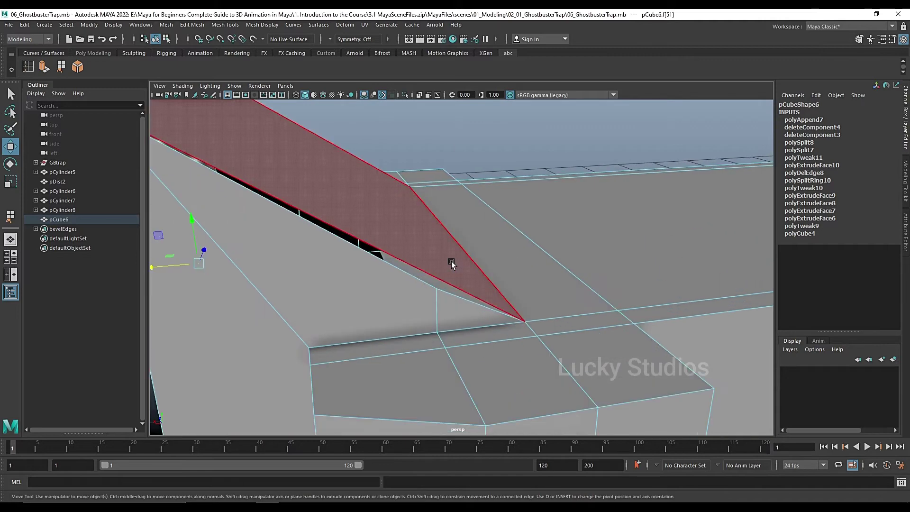
pyautogui.press('alt')
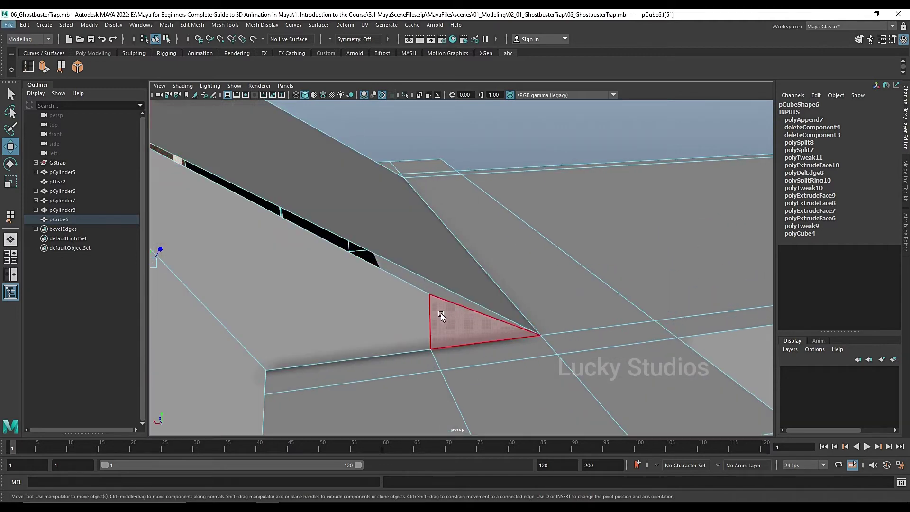
pyautogui.moveTo(431, 301)
pyautogui.keyDown('alt'); pyautogui.mouseDown()
pyautogui.moveTo(380, 315)
pyautogui.moveTo(349, 311)
pyautogui.moveTo(395, 317)
pyautogui.moveTo(416, 309)
pyautogui.mouseUp(); pyautogui.keyUp('alt')
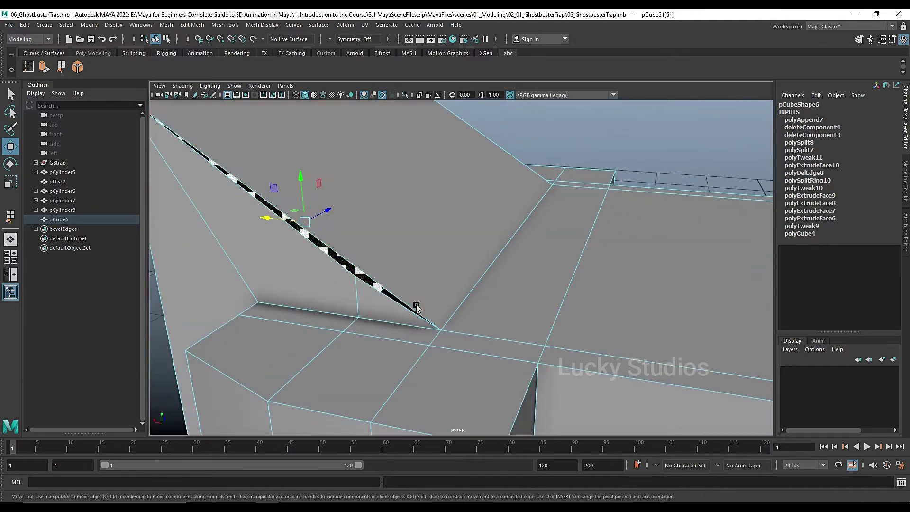
pyautogui.scroll(-4, 417, 308)
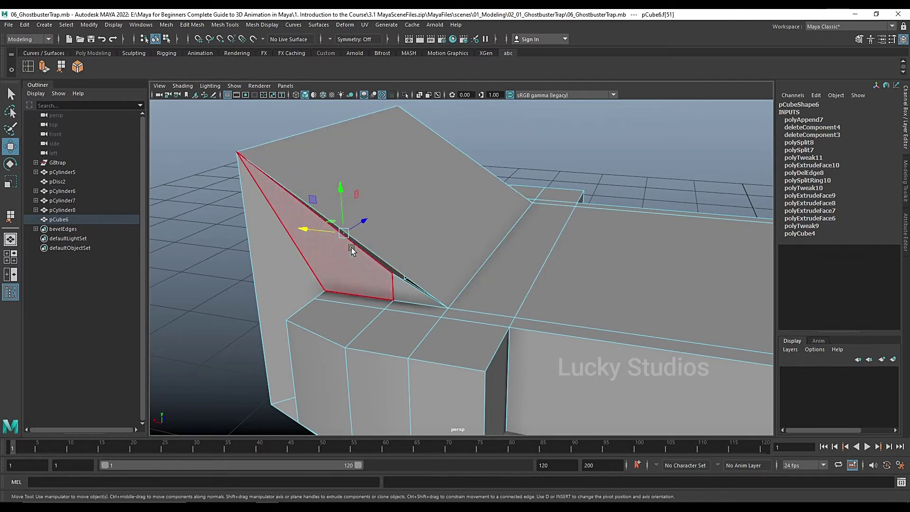
pyautogui.scroll(5, 360, 246)
pyautogui.scroll(-5, 351, 254)
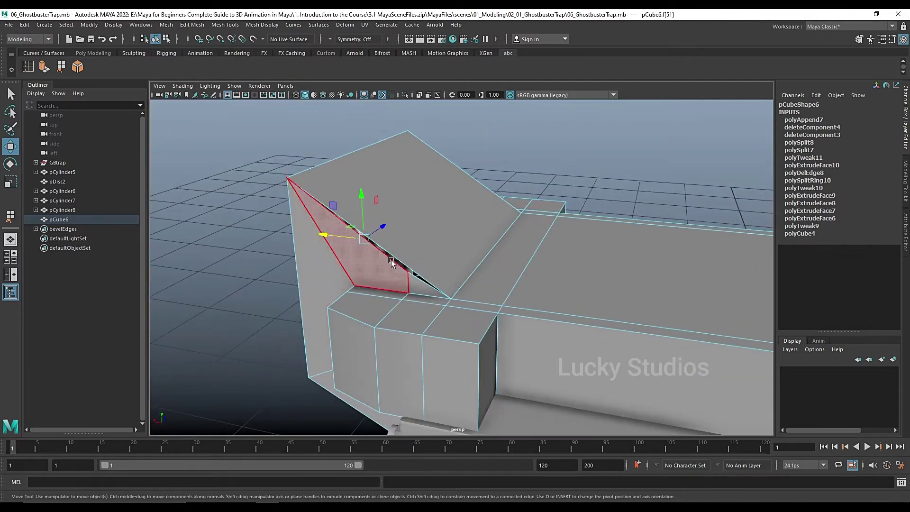
pyautogui.keyDown('alt'); pyautogui.moveTo(398, 261); pyautogui.dragTo(427, 266); pyautogui.keyUp('alt')
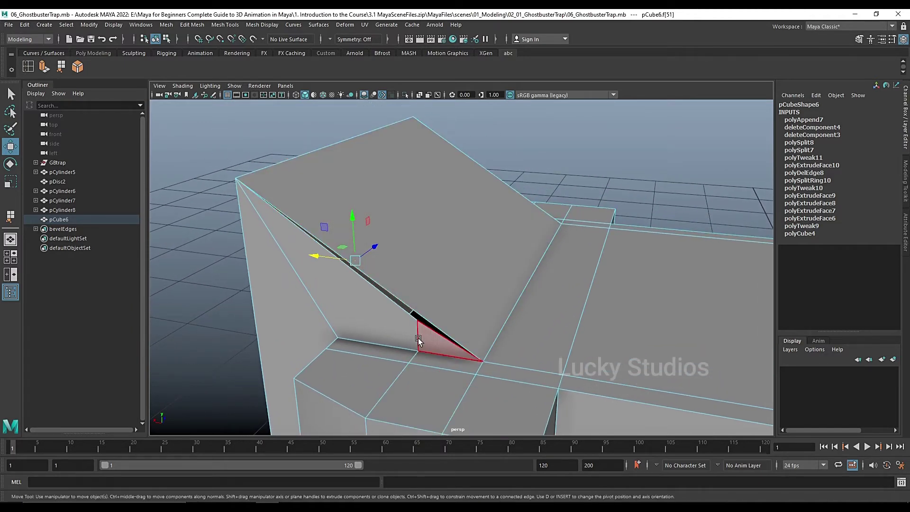
pyautogui.scroll(3, 421, 384)
pyautogui.keyDown('alt'); pyautogui.moveTo(418, 368); pyautogui.dragTo(514, 296); pyautogui.keyUp('alt')
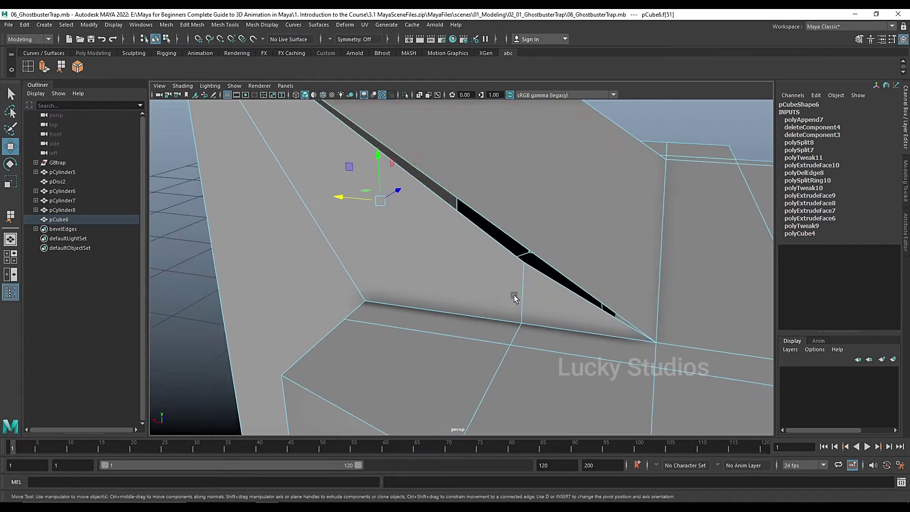
pyautogui.scroll(-3, 561, 248)
pyautogui.keyDown('alt'); pyautogui.moveTo(561, 248); pyautogui.dragTo(574, 249); pyautogui.keyUp('alt')
# Cut an edge across the sloped top face with Multi-Cut, level with the upper vertices of the small side triangles
pyautogui.click(574, 249)
pyautogui.scroll(-5, 574, 249)
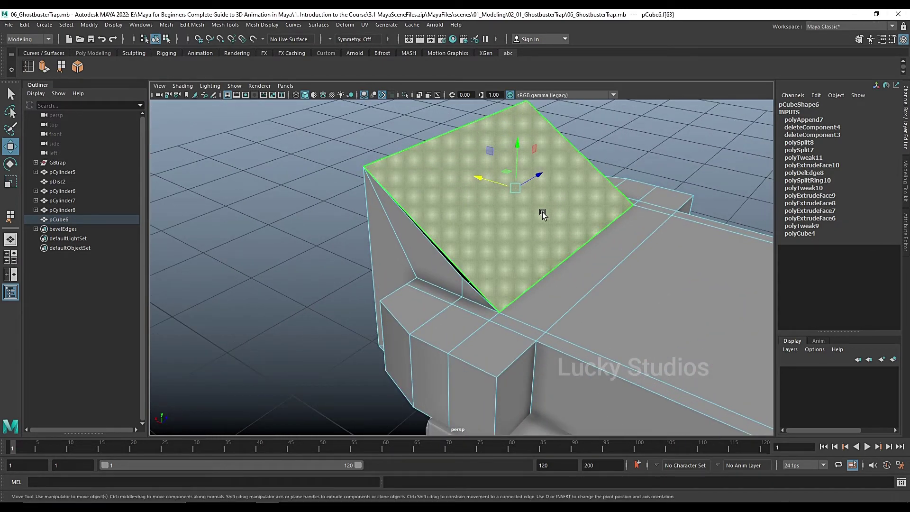
pyautogui.keyDown('shift'); pyautogui.rightClick(595, 126); pyautogui.keyUp('shift')
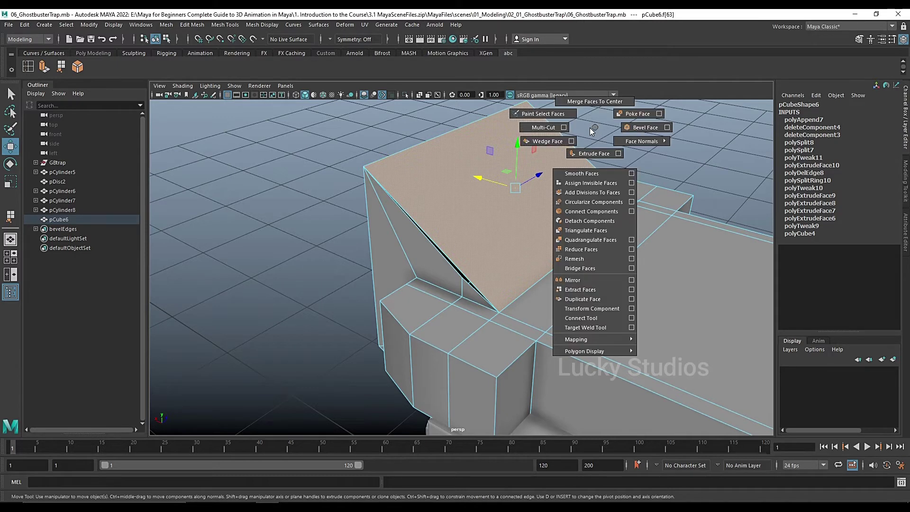
pyautogui.click(564, 127)
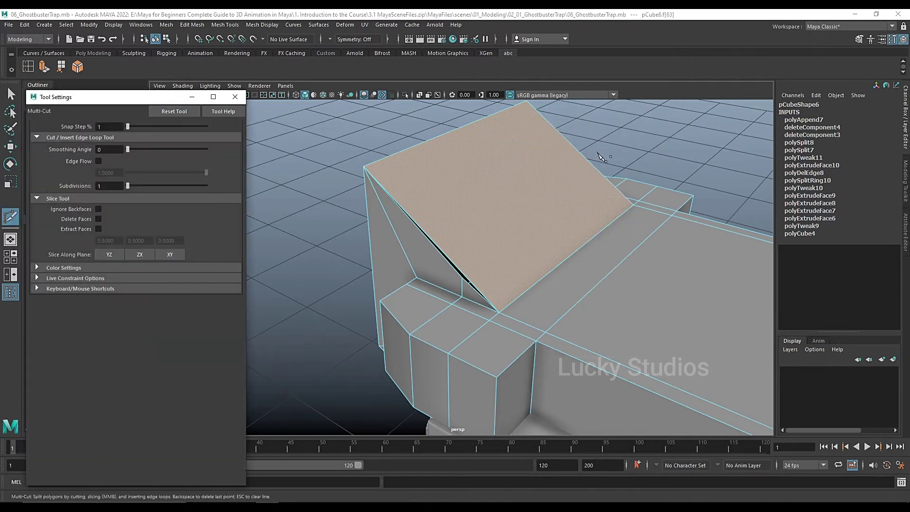
pyautogui.click(235, 96)
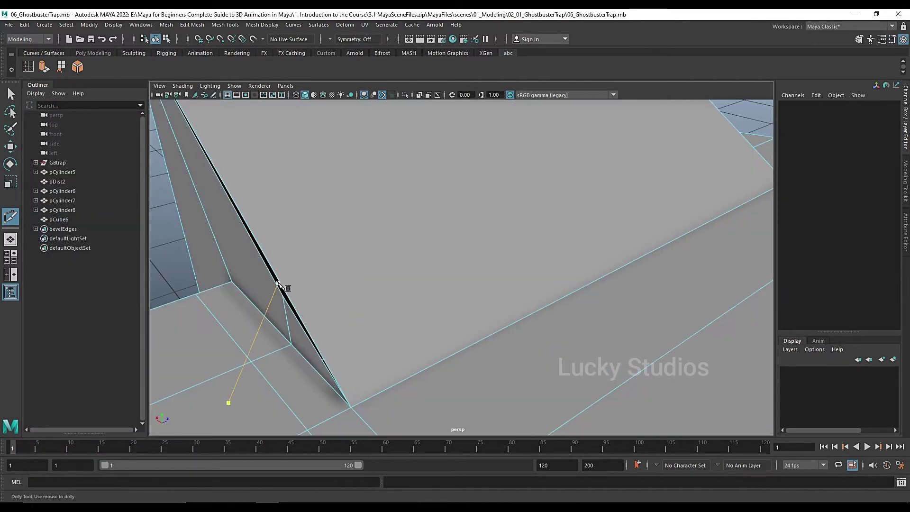
pyautogui.click(280, 283)
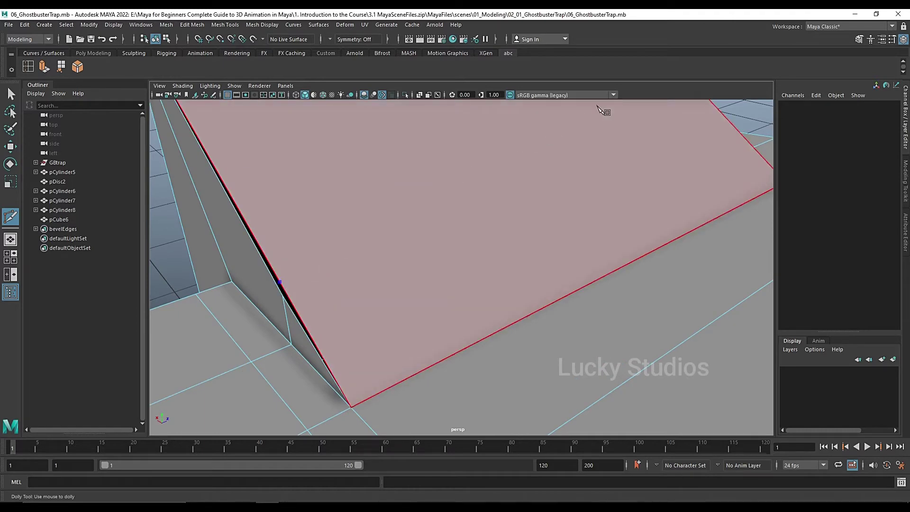
pyautogui.scroll(-2, 649, 120)
pyautogui.keyDown('alt'); pyautogui.moveTo(678, 136); pyautogui.dragTo(519, 264, button='middle'); pyautogui.keyUp('alt')
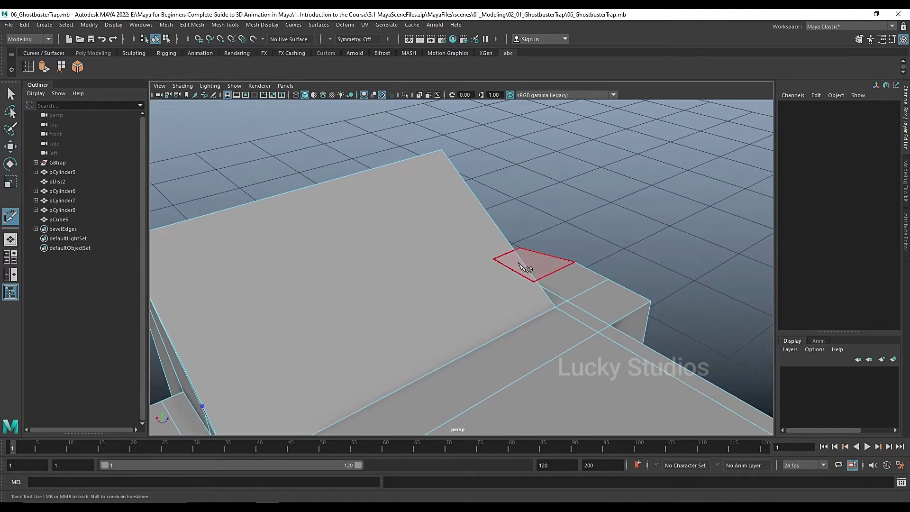
pyautogui.keyDown('alt'); pyautogui.moveTo(522, 267); pyautogui.dragTo(361, 266); pyautogui.keyUp('alt')
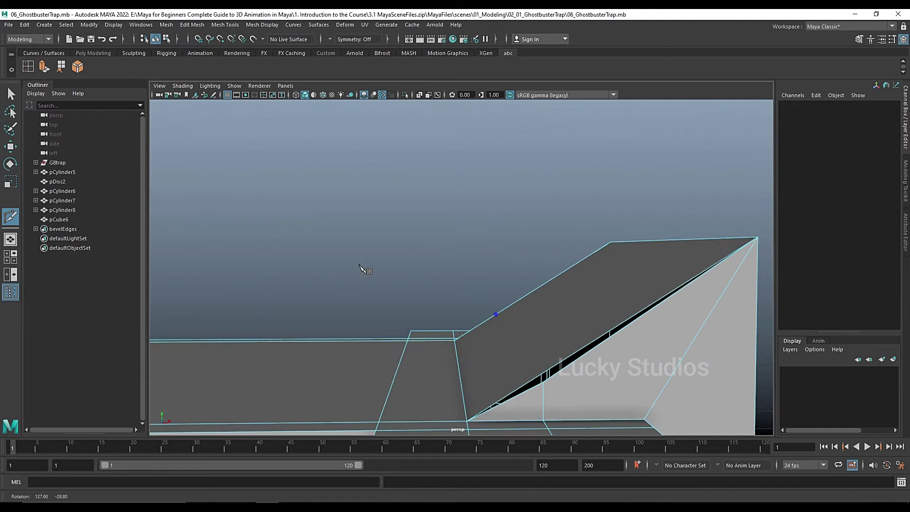
pyautogui.click(544, 374)
pyautogui.scroll(-2, 568, 350)
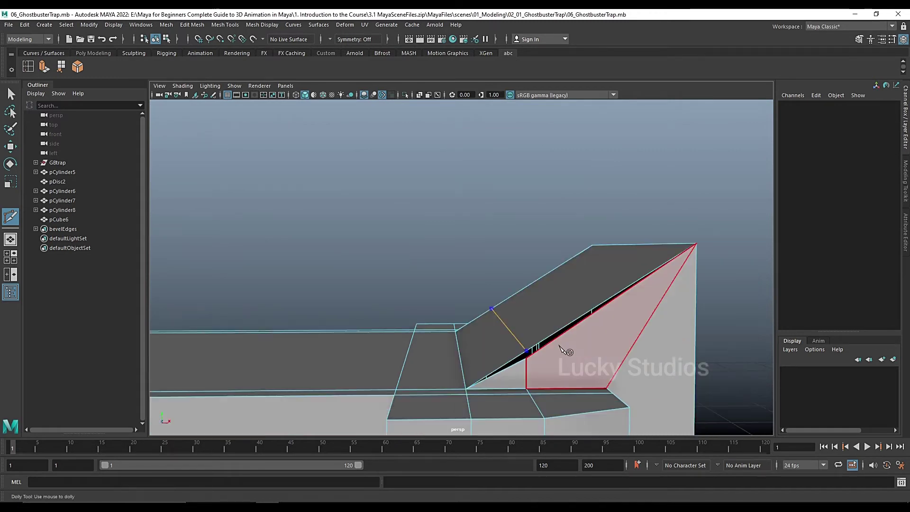
pyautogui.scroll(-2, 562, 365)
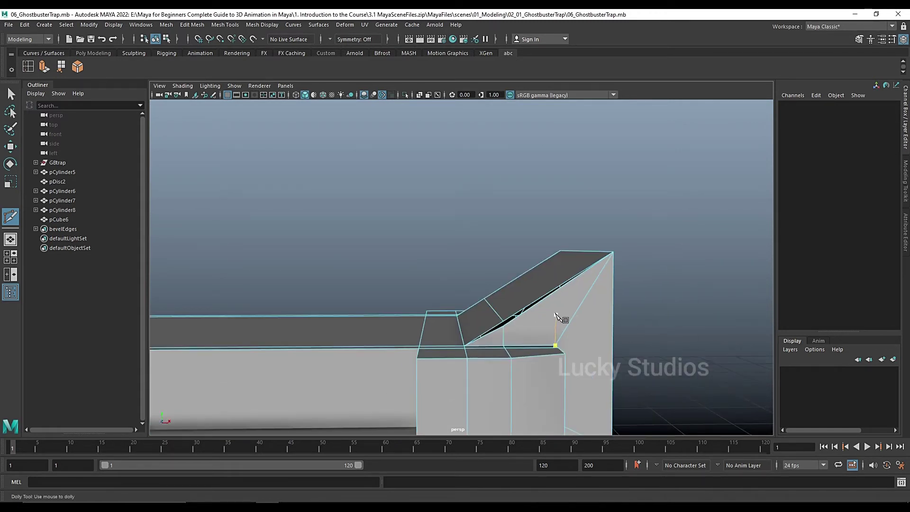
pyautogui.press('q')
# Select the new cut's end vertex beside the side gap and activate the Move tool on it
pyautogui.keyDown('alt'); pyautogui.moveTo(494, 315); pyautogui.dragTo(505, 277); pyautogui.keyUp('alt')
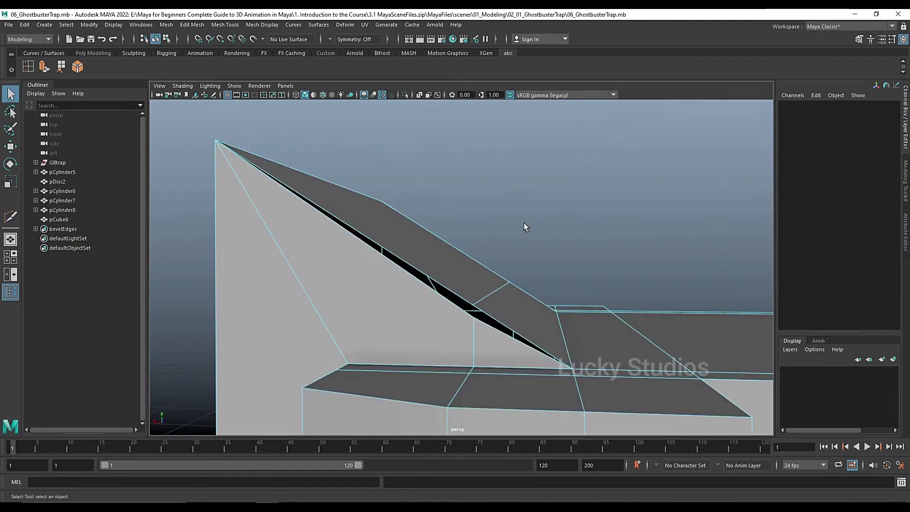
pyautogui.moveTo(538, 207); pyautogui.dragTo(505, 205, button='right')
pyautogui.scroll(3, 545, 294)
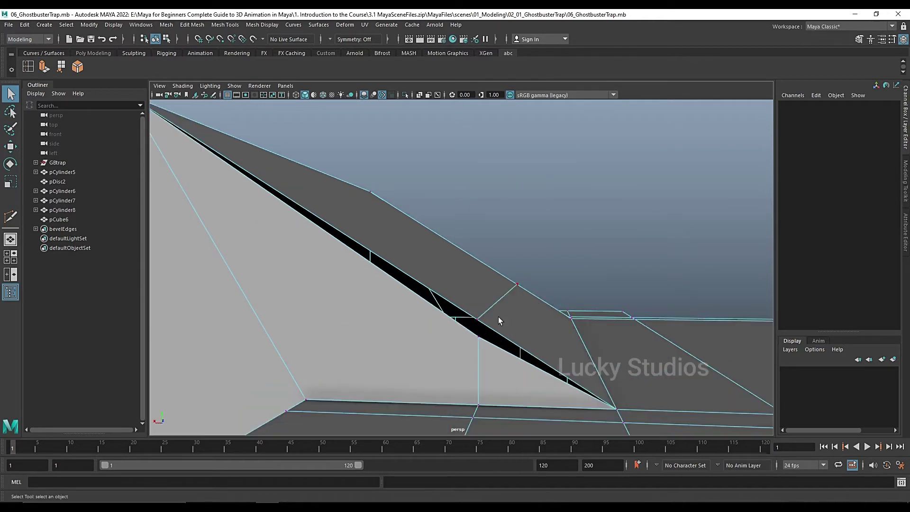
pyautogui.moveTo(480, 315); pyautogui.dragTo(481, 316)
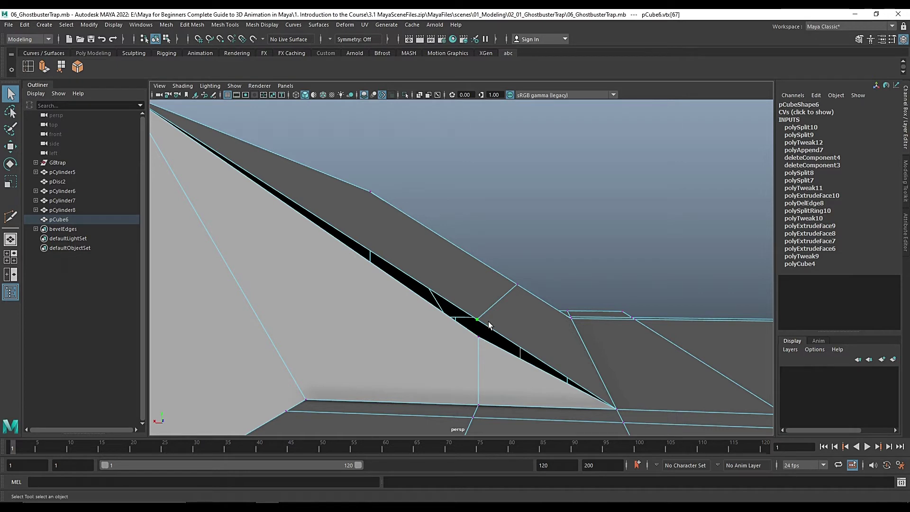
pyautogui.press('w')
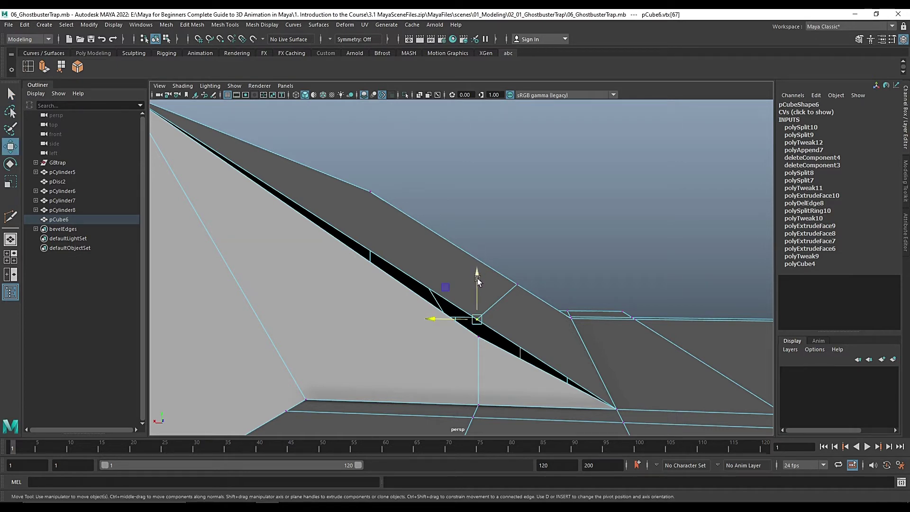
# Try to snap the cut's end vertex onto the side face's vertex below it, and undo that move
pyautogui.press('v')
pyautogui.moveTo(477, 318); pyautogui.dragTo(478, 335)
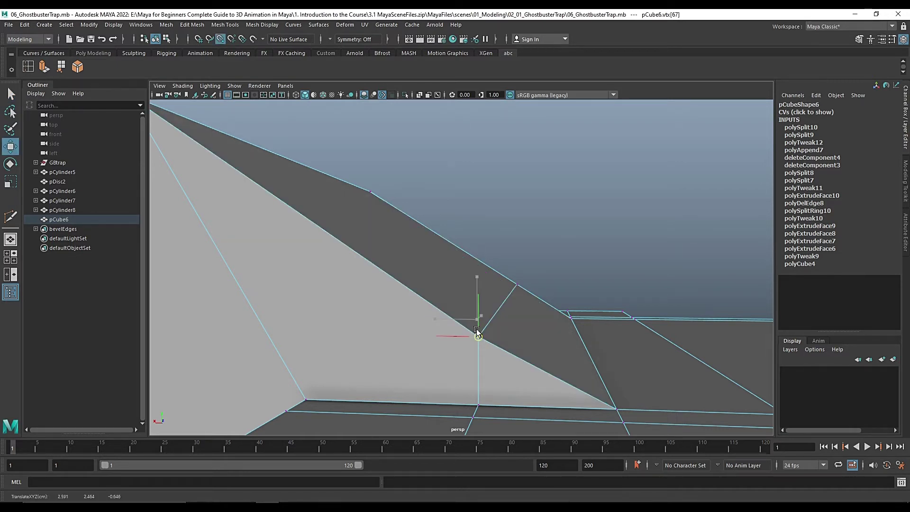
pyautogui.hotkey('ctrl', 'z')
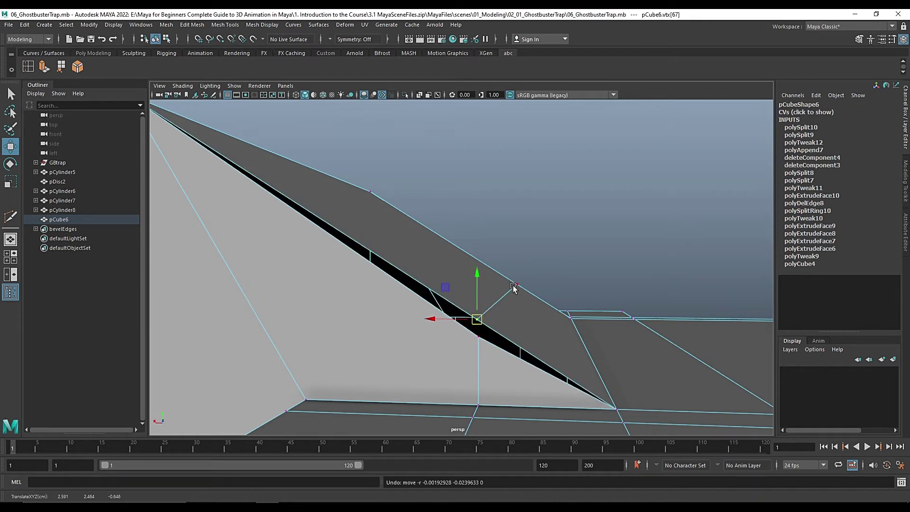
# Raise the cut's end vertex and the neighbouring side vertex slightly along Y with soft selection, to about 2.49
pyautogui.keyDown('alt'); pyautogui.moveTo(513, 287); pyautogui.dragTo(542, 240, button='right'); pyautogui.keyUp('alt')
pyautogui.press('b')
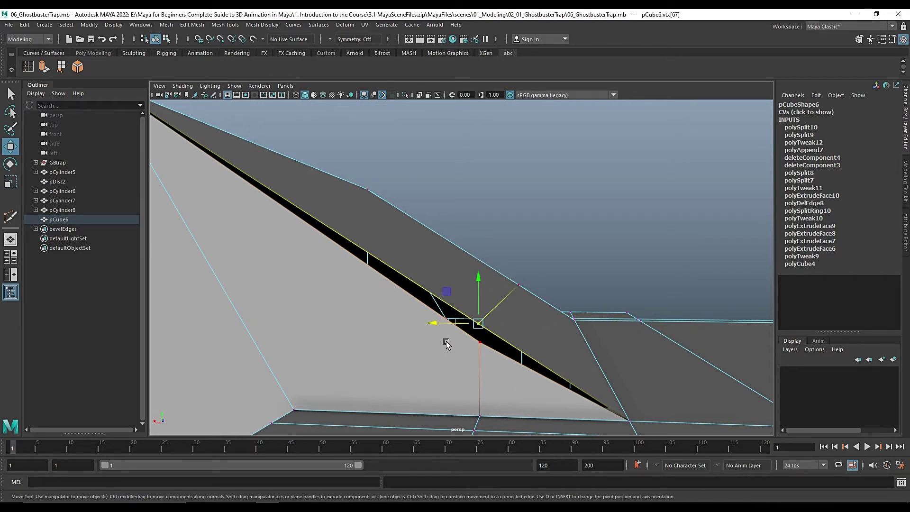
pyautogui.moveTo(479, 280); pyautogui.dragTo(476, 335)
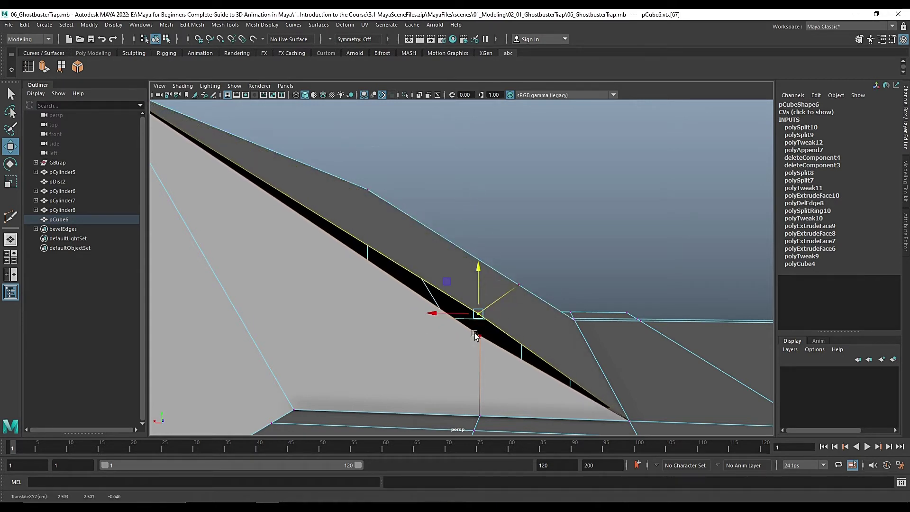
pyautogui.moveTo(481, 296); pyautogui.dragTo(494, 280)
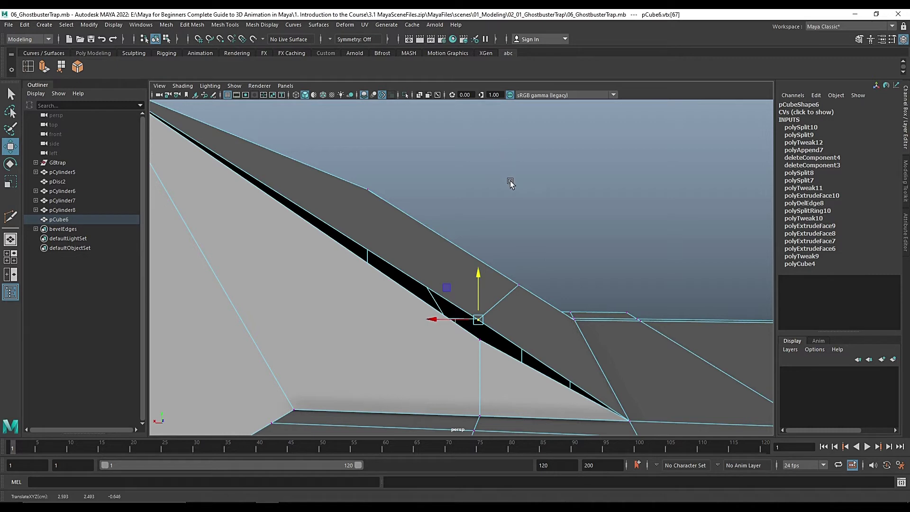
# Snap the cut's end vertex onto the side face's vertex to close the gap on this side
pyautogui.scroll(2, 466, 359)
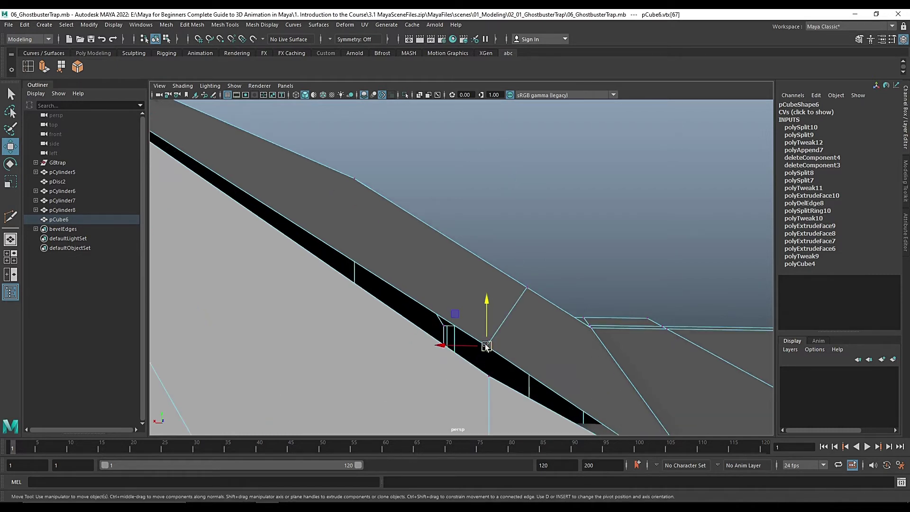
pyautogui.press('v')
pyautogui.moveTo(487, 346); pyautogui.dragTo(491, 379)
pyautogui.scroll(-2, 512, 364)
pyautogui.scroll(-1, 511, 364)
pyautogui.scroll(-1, 517, 341)
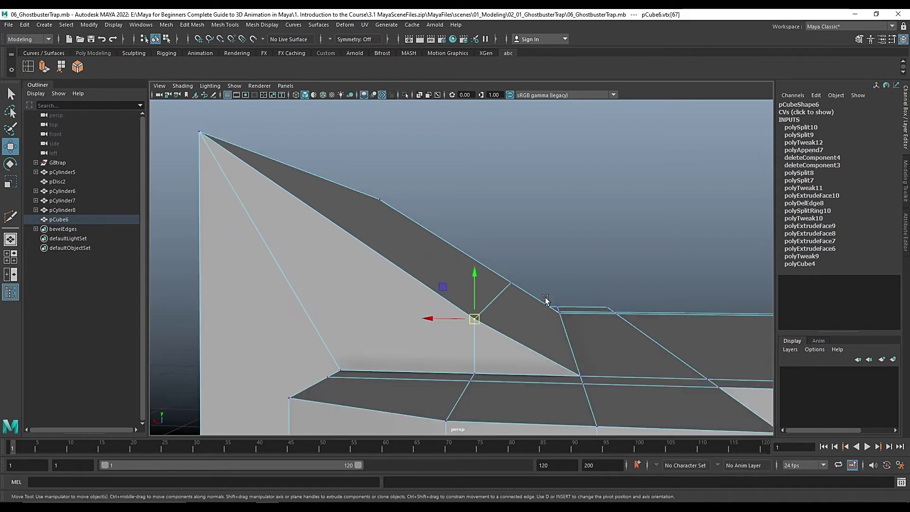
# Snap the cut's other end vertex onto the matching side vertex to close the gap on the opposite side
pyautogui.keyDown('alt'); pyautogui.moveTo(541, 309); pyautogui.dragTo(376, 322); pyautogui.keyUp('alt')
pyautogui.scroll(2, 375, 323)
pyautogui.click(453, 338)
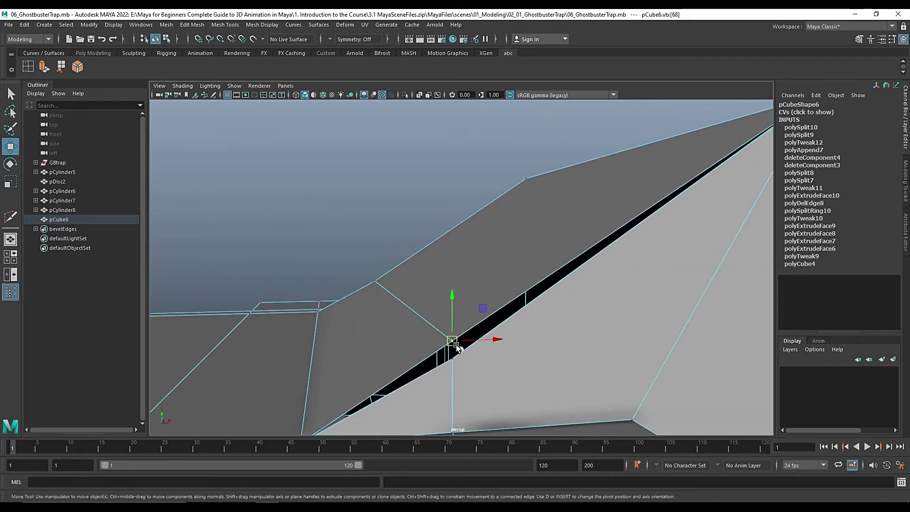
pyautogui.press('v')
pyautogui.moveTo(451, 345); pyautogui.dragTo(584, 327)
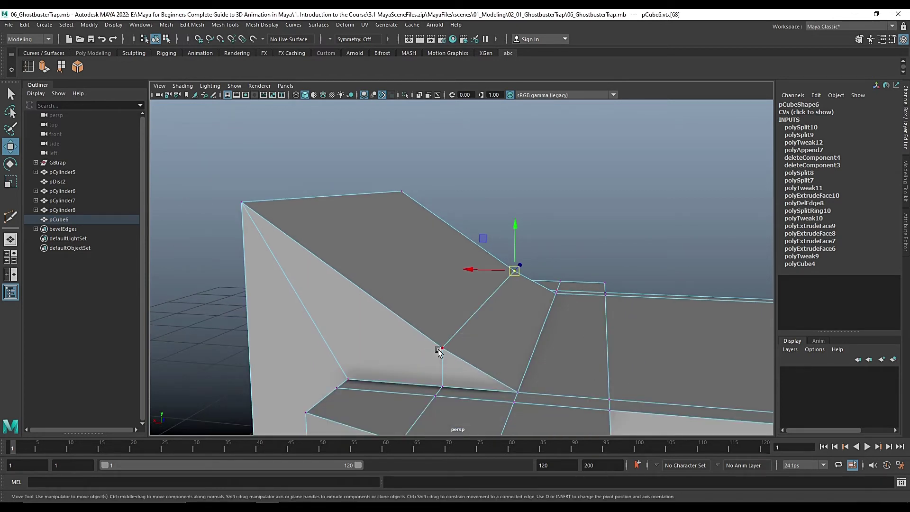
# Try moving the cut edge across the sloped face along Y, and undo that move
pyautogui.moveTo(544, 235); pyautogui.dragTo(548, 210, button='right')
pyautogui.click(484, 305)
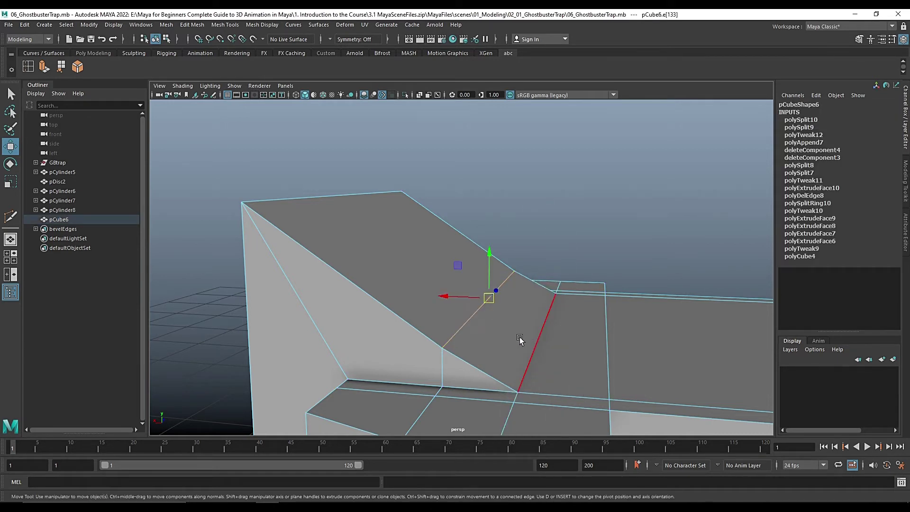
pyautogui.moveTo(519, 337)
pyautogui.keyDown('alt'); pyautogui.mouseDown()
pyautogui.moveTo(542, 333)
pyautogui.moveTo(524, 343)
pyautogui.mouseUp(); pyautogui.keyUp('alt')
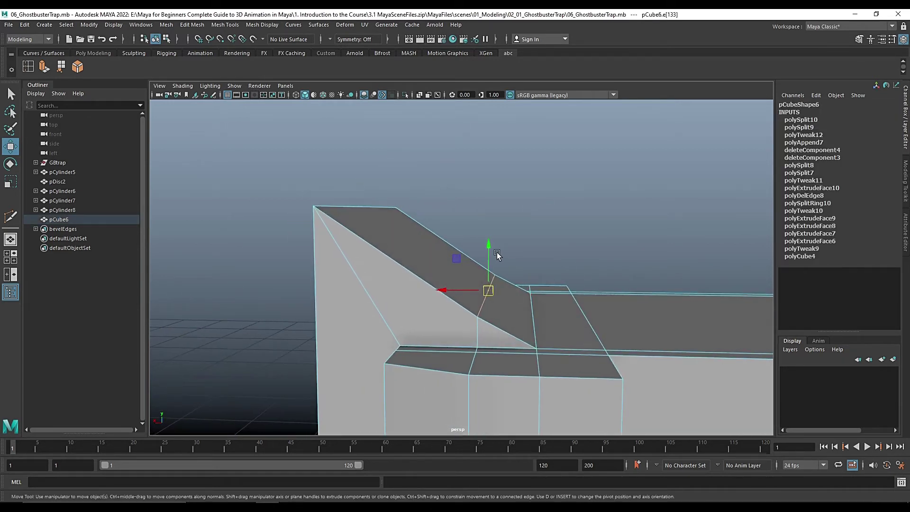
pyautogui.moveTo(491, 252)
pyautogui.mouseDown()
pyautogui.moveTo(499, 223)
pyautogui.moveTo(500, 255)
pyautogui.mouseUp()
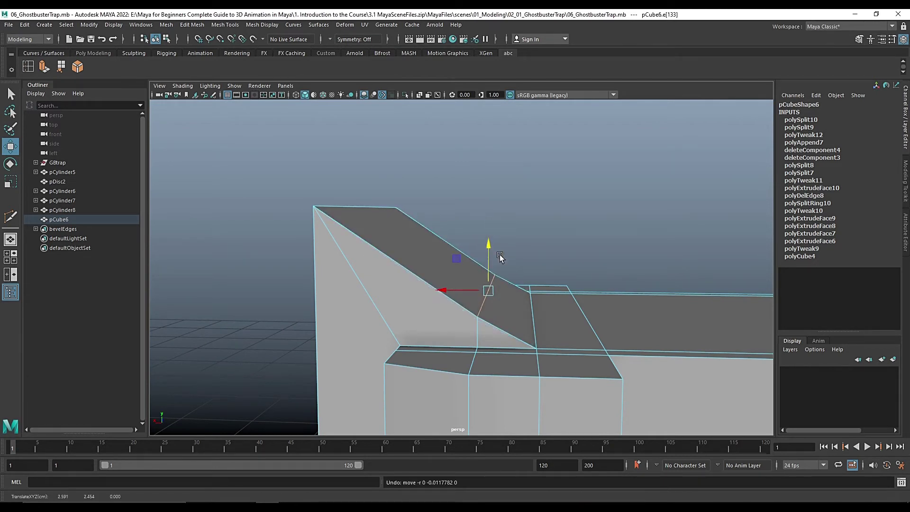
# Merge the overlapping vertices at both ends of the cut edge on the sloped face, using a 0.0100 threshold
pyautogui.scroll(2, 523, 271)
pyautogui.moveTo(535, 248); pyautogui.dragTo(511, 246, button='right')
pyautogui.scroll(2, 548, 353)
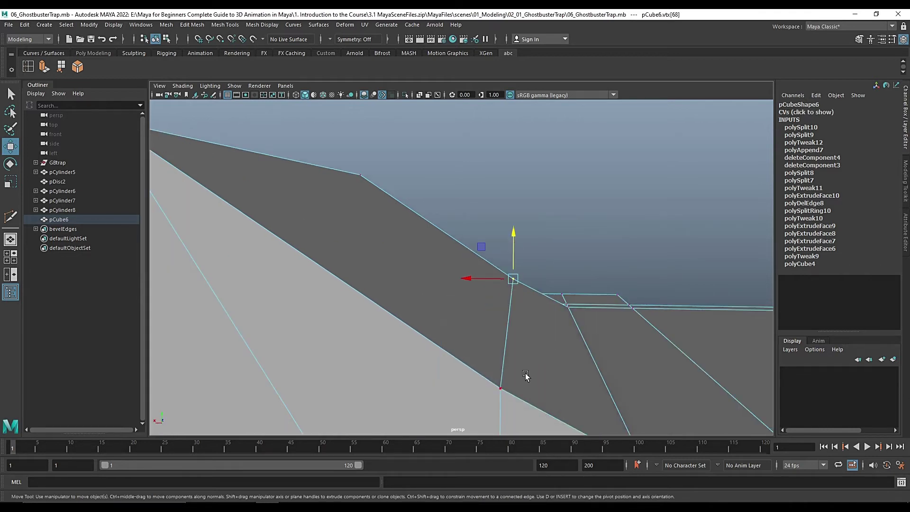
pyautogui.scroll(-2, 525, 376)
pyautogui.click(498, 365)
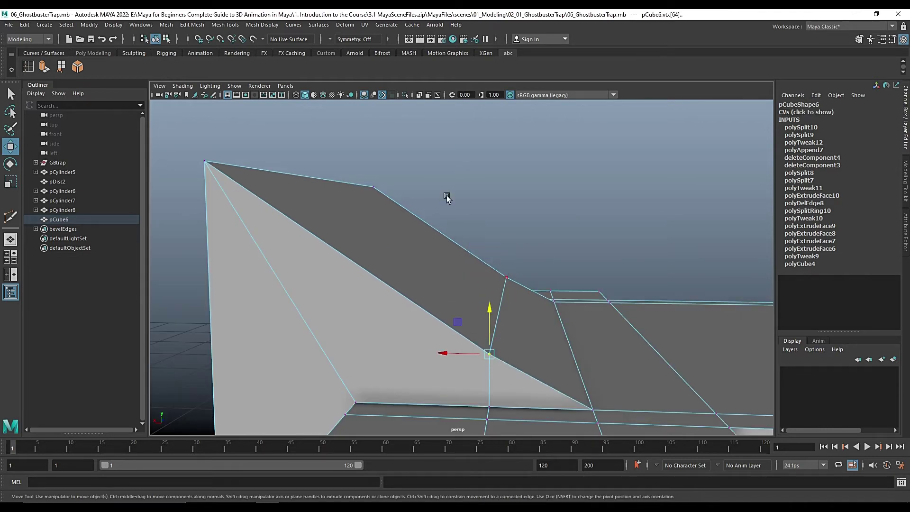
pyautogui.click(193, 25)
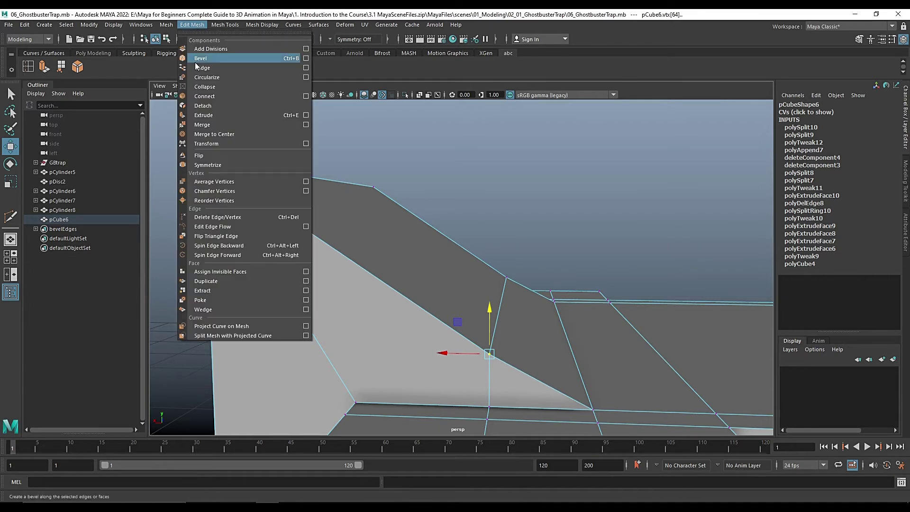
pyautogui.click(307, 125)
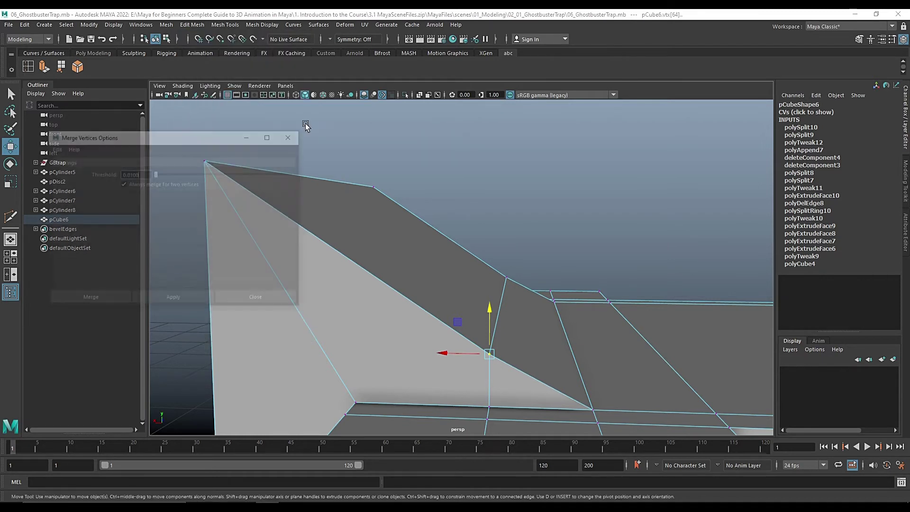
pyautogui.click(158, 295)
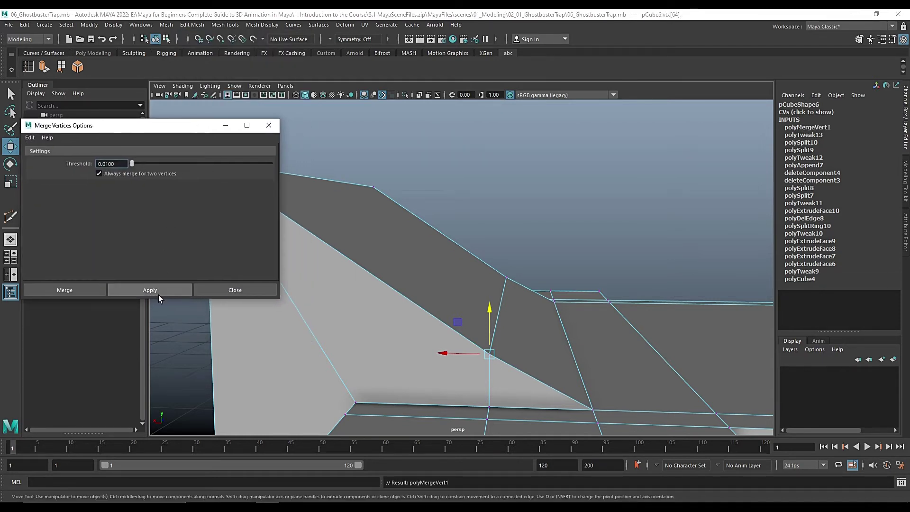
pyautogui.moveTo(496, 266); pyautogui.dragTo(516, 283)
pyautogui.click(161, 289)
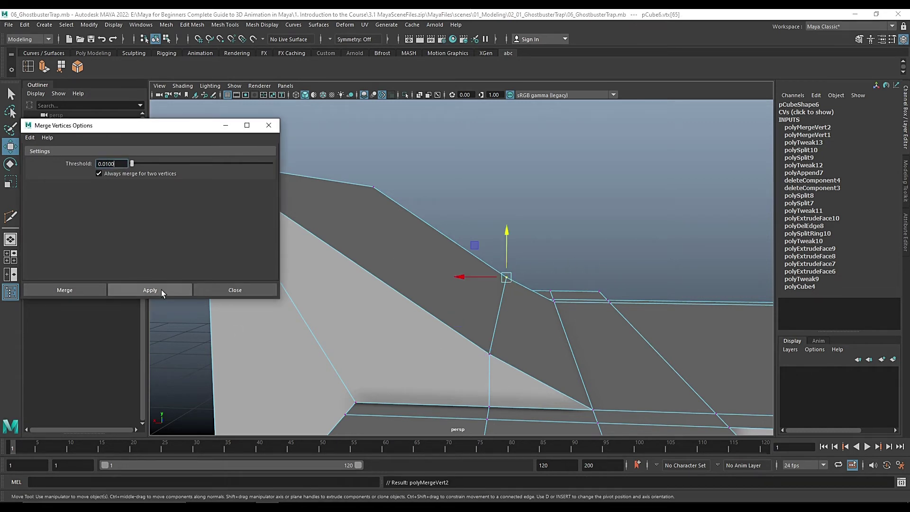
pyautogui.click(228, 290)
# Raise the merged cut edge slightly along Y to refine the profile of the sloped front face
pyautogui.moveTo(560, 211); pyautogui.dragTo(568, 185, button='right')
pyautogui.click(498, 314)
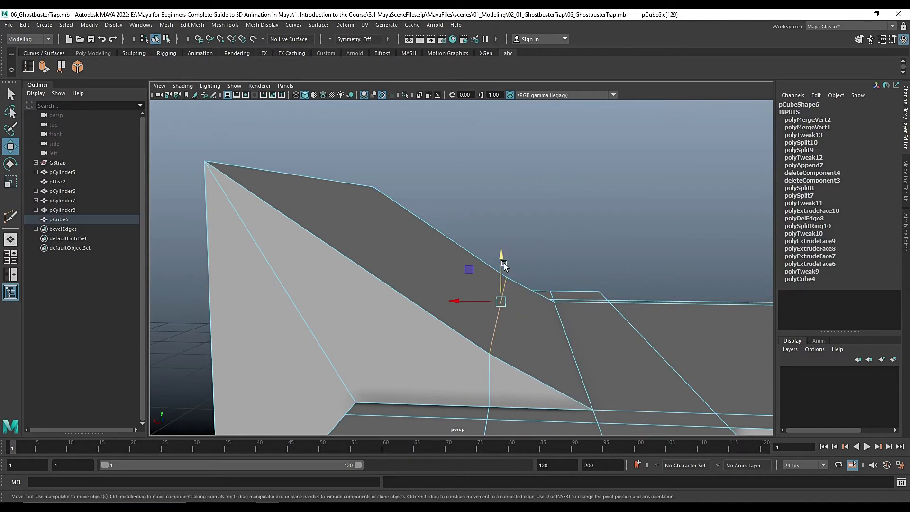
pyautogui.moveTo(504, 259); pyautogui.dragTo(505, 211)
pyautogui.scroll(-5, 508, 243)
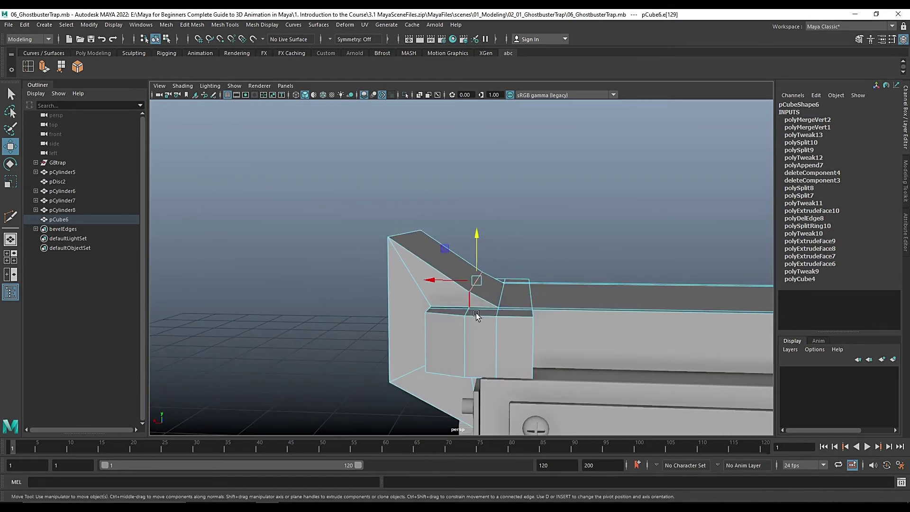
pyautogui.keyDown('alt'); pyautogui.moveTo(459, 324); pyautogui.dragTo(484, 318); pyautogui.keyUp('alt')
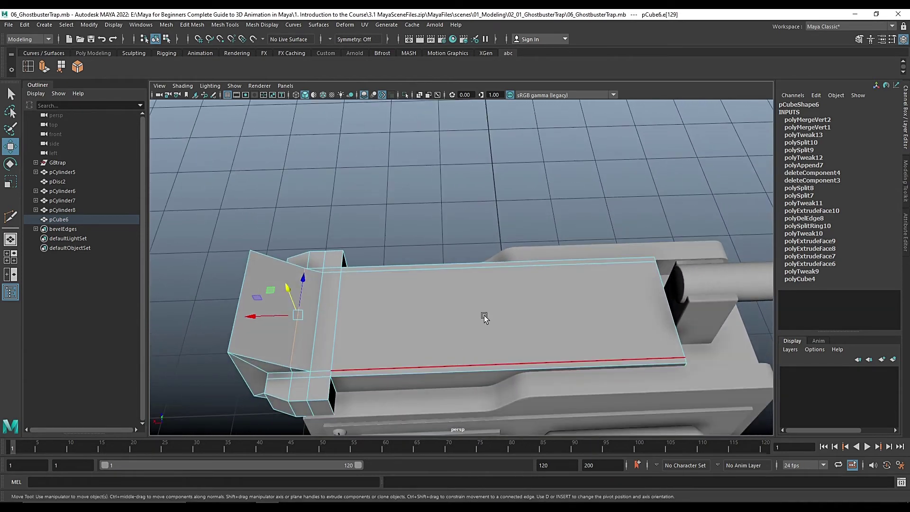
# Extrude the lid's long top face and inset it with a local scale of about 0.982 in X and 0.929 in Y
pyautogui.rightClick(466, 179)
pyautogui.click(467, 204)
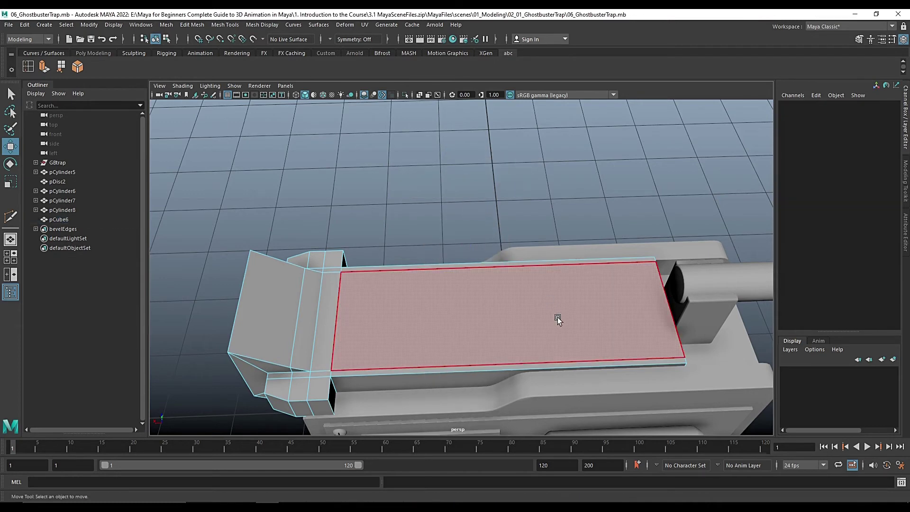
pyautogui.click(505, 331)
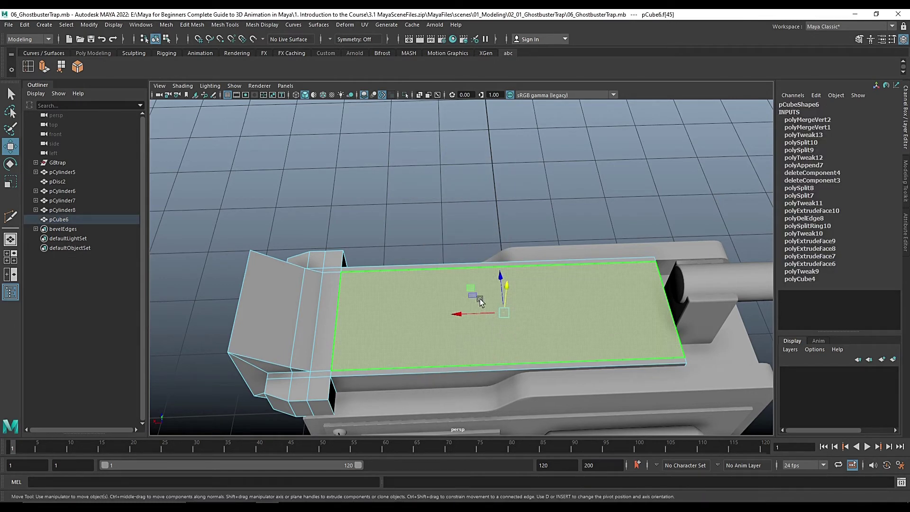
pyautogui.hotkey('ctrl', 'e')
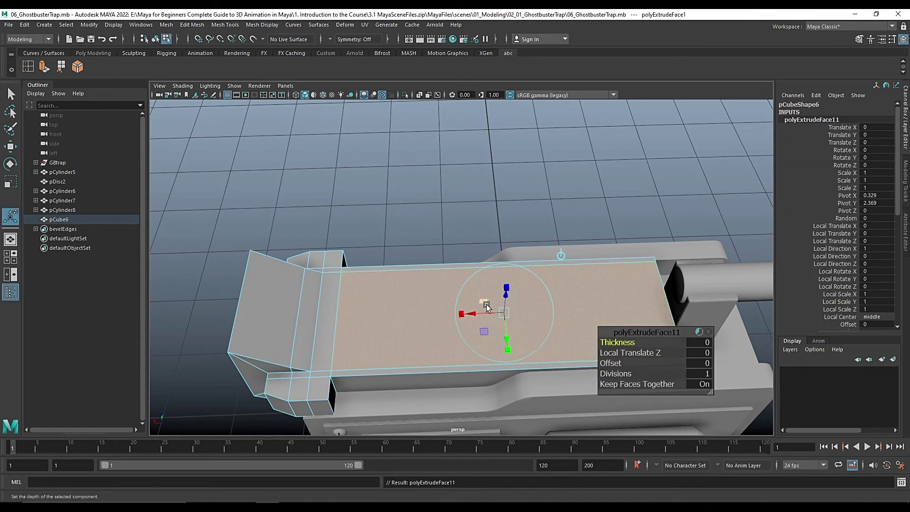
pyautogui.scroll(2, 488, 311)
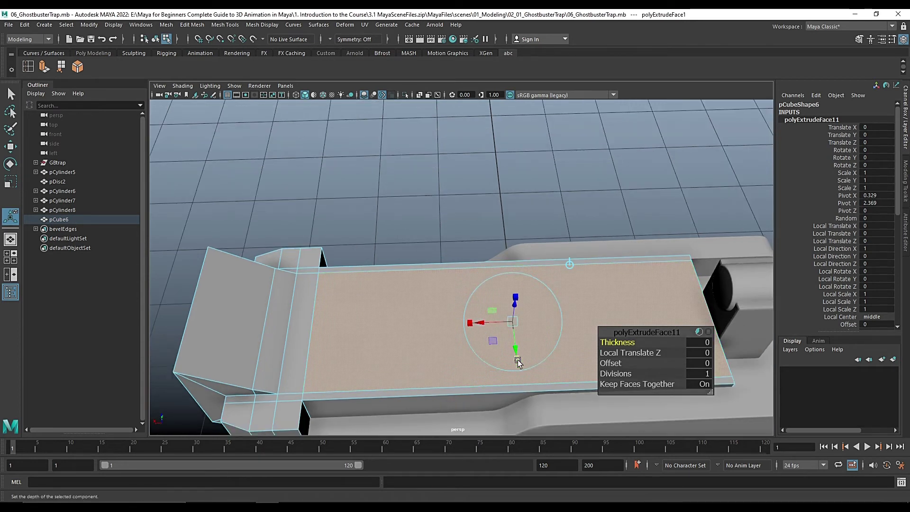
pyautogui.moveTo(520, 356); pyautogui.dragTo(521, 355)
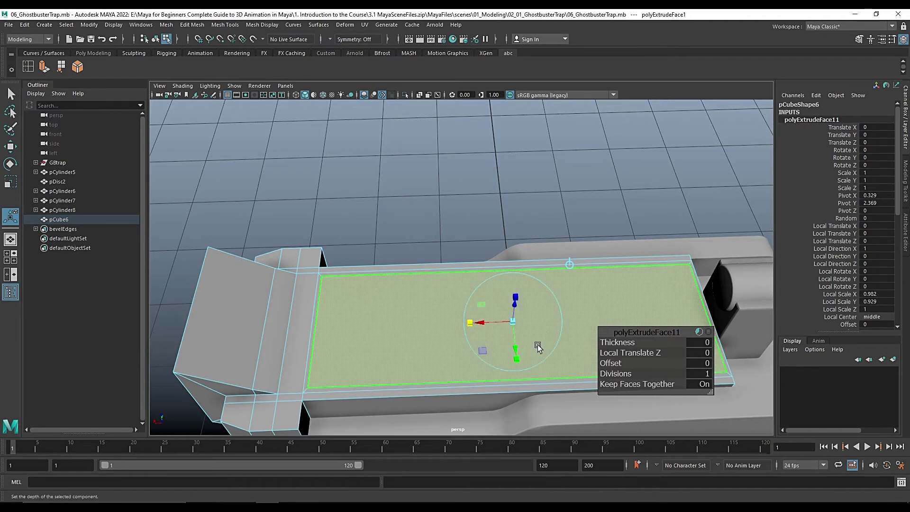
# Try pushing the inset top face down within the same extrusion, and undo that move
pyautogui.keyDown('alt'); pyautogui.moveTo(538, 349); pyautogui.dragTo(527, 336); pyautogui.keyUp('alt')
pyautogui.moveTo(505, 296)
pyautogui.mouseDown()
pyautogui.moveTo(505, 320)
pyautogui.moveTo(508, 311)
pyautogui.mouseUp()
pyautogui.hotkey('ctrl', 'z')
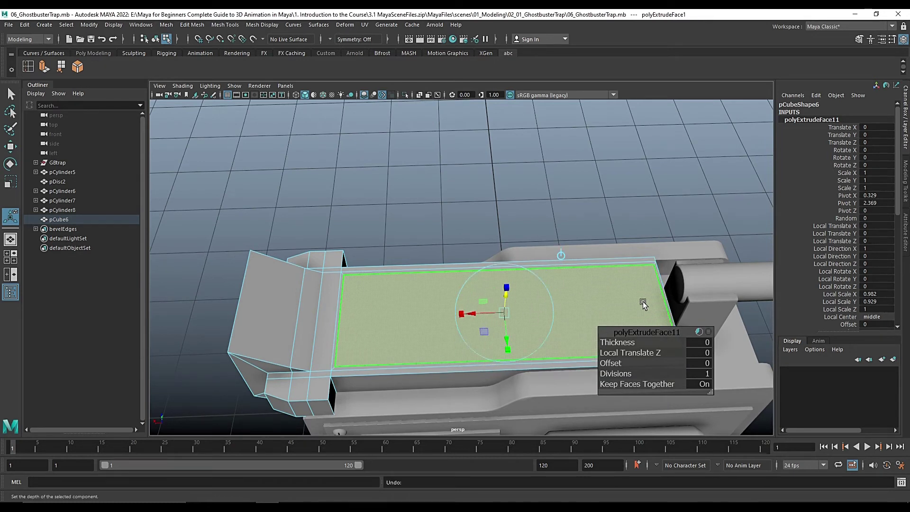
# Extrude the inset top face again and push it down about 0.408 to form the lid's recess
pyautogui.scroll(2, 643, 302)
pyautogui.click(628, 302)
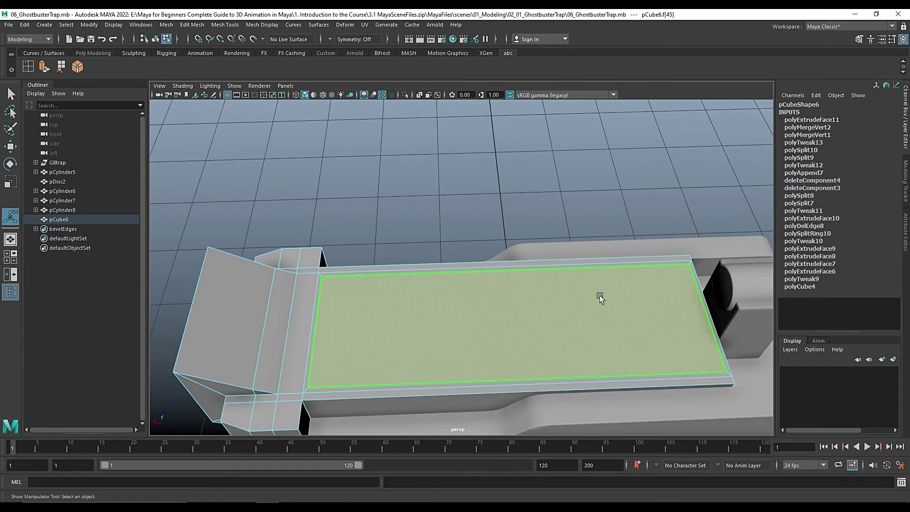
pyautogui.hotkey('ctrl', 'e')
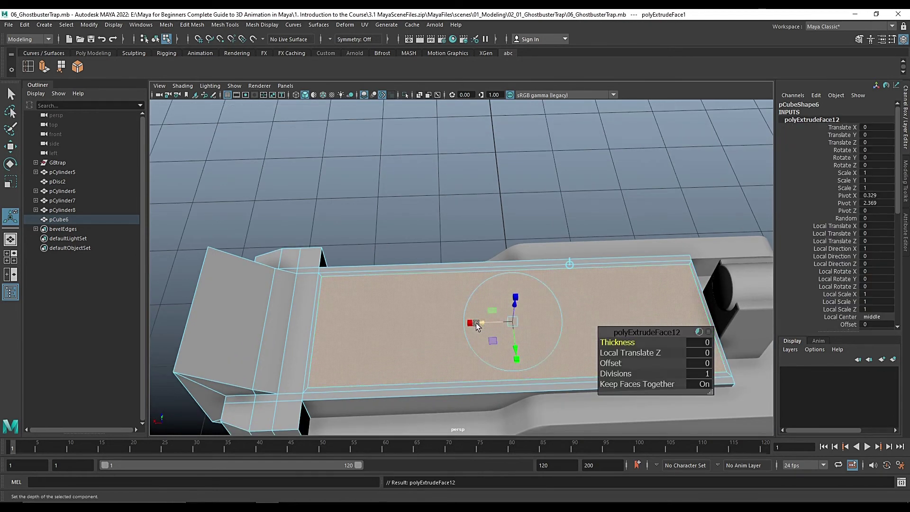
pyautogui.moveTo(514, 311); pyautogui.dragTo(510, 335)
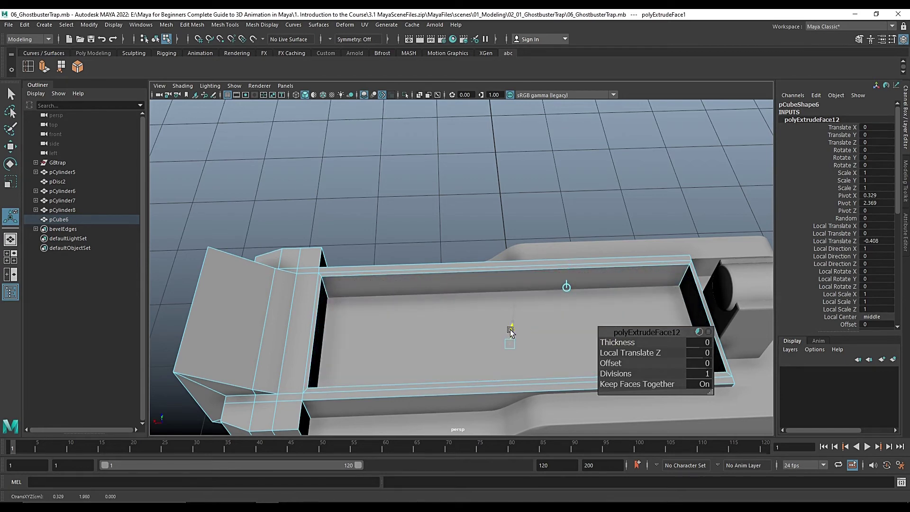
pyautogui.scroll(-2, 577, 317)
pyautogui.press('q')
# Examine the recessed lid, its sloped front section and the side blocks from several angles
pyautogui.keyDown('alt'); pyautogui.moveTo(577, 318); pyautogui.dragTo(645, 320); pyautogui.keyUp('alt')
pyautogui.scroll(3, 645, 320)
pyautogui.scroll(-3, 638, 339)
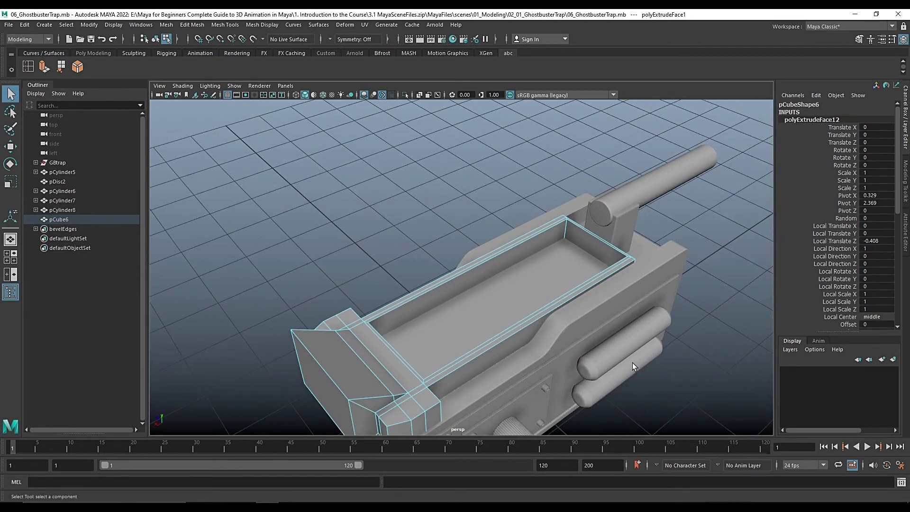
pyautogui.keyDown('alt'); pyautogui.moveTo(633, 363); pyautogui.dragTo(561, 366); pyautogui.keyUp('alt')
pyautogui.scroll(3, 477, 347)
pyautogui.keyDown('alt'); pyautogui.moveTo(470, 349); pyautogui.dragTo(458, 332); pyautogui.keyUp('alt')
pyautogui.scroll(-2, 358, 346)
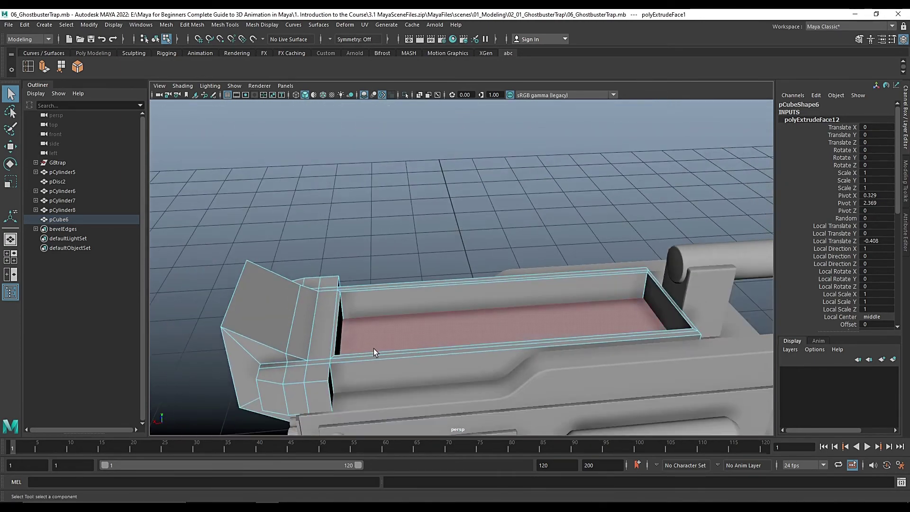
pyautogui.keyDown('alt'); pyautogui.moveTo(374, 350); pyautogui.dragTo(460, 331, button='middle'); pyautogui.keyUp('alt')
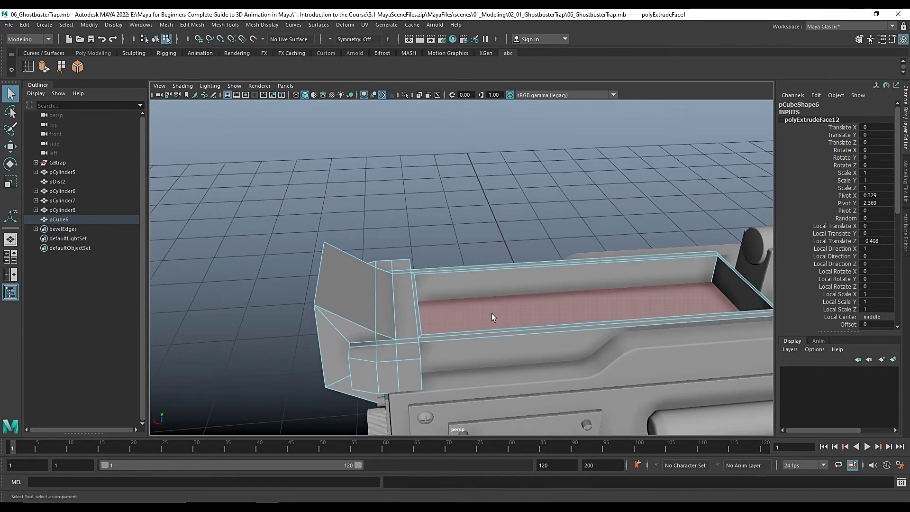
pyautogui.keyDown('alt'); pyautogui.moveTo(300, 299); pyautogui.dragTo(300, 313); pyautogui.keyUp('alt')
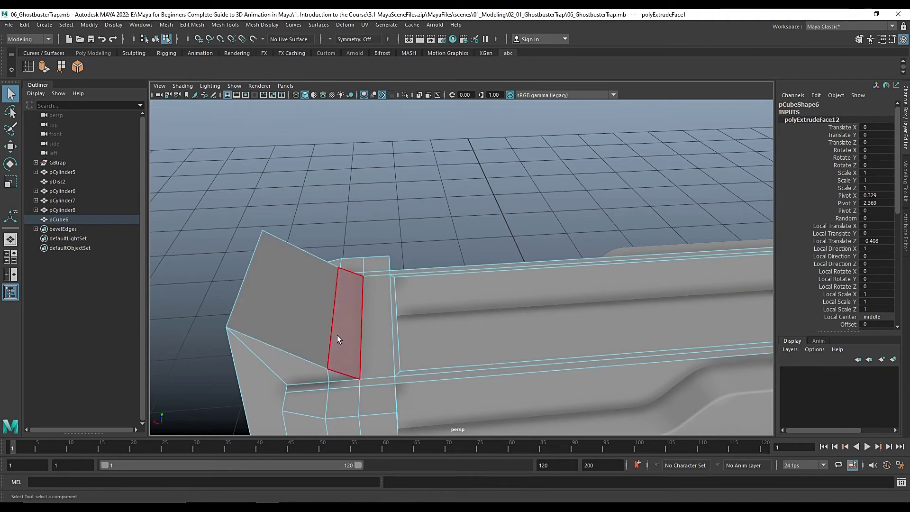
pyautogui.scroll(-2, 339, 334)
pyautogui.scroll(1, 410, 362)
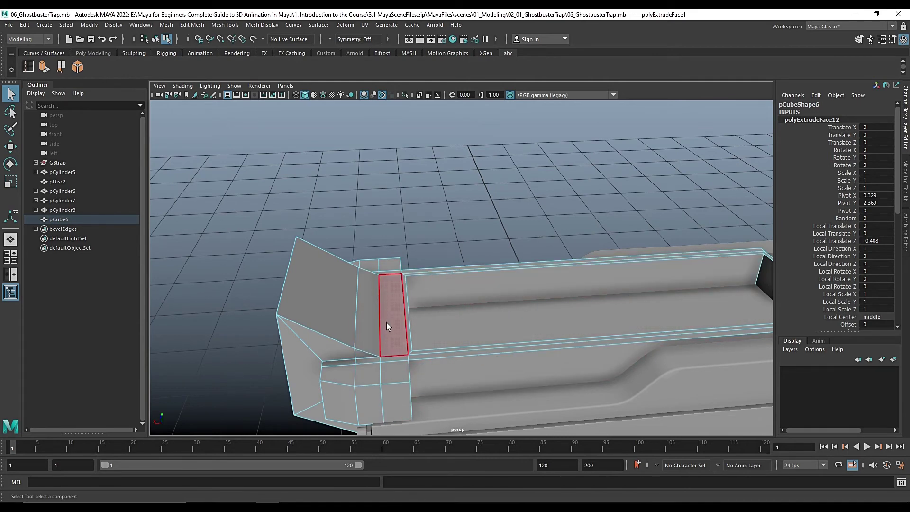
pyautogui.scroll(-1, 397, 358)
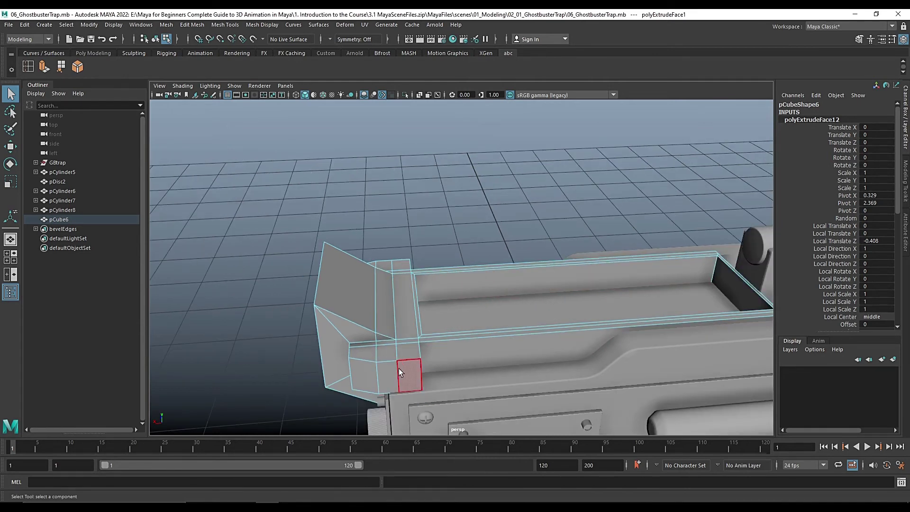
pyautogui.keyDown('alt'); pyautogui.moveTo(400, 369); pyautogui.dragTo(372, 298); pyautogui.keyUp('alt')
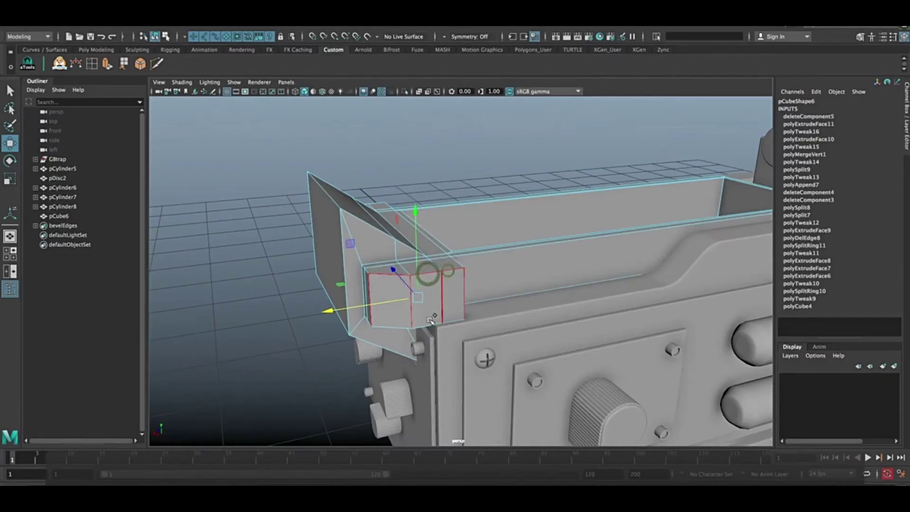
# Select the hard outer edges of the front block, side blocks and recess rim, and bevel them with one segment
pyautogui.keyDown('alt'); pyautogui.moveTo(406, 314); pyautogui.dragTo(442, 324); pyautogui.keyUp('alt')
pyautogui.press('q')
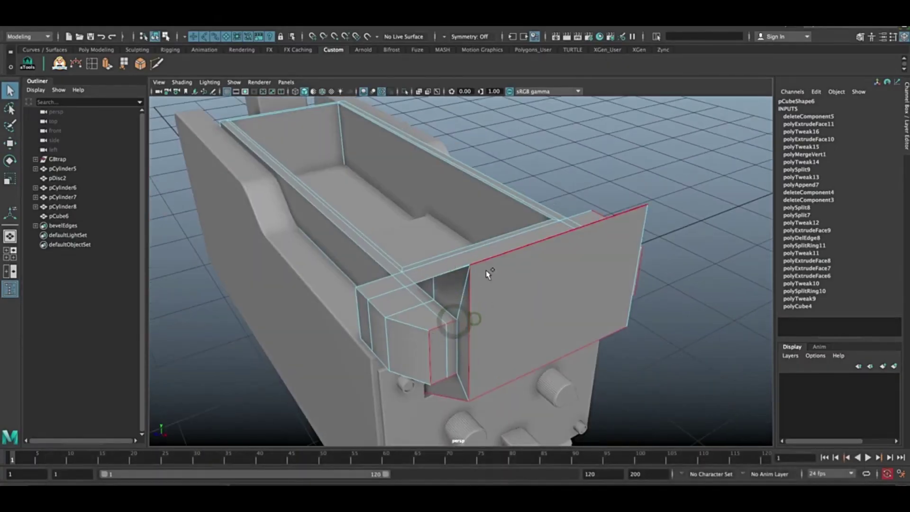
pyautogui.keyDown('alt'); pyautogui.moveTo(479, 278); pyautogui.dragTo(556, 300); pyautogui.keyUp('alt')
pyautogui.keyDown('alt'); pyautogui.moveTo(469, 327); pyautogui.dragTo(328, 239); pyautogui.keyUp('alt')
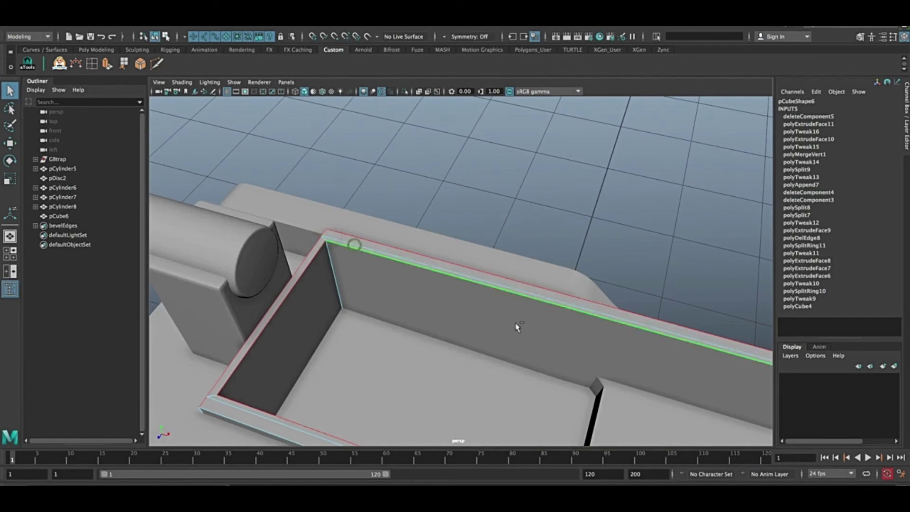
pyautogui.keyDown('alt'); pyautogui.moveTo(518, 327); pyautogui.dragTo(345, 265); pyautogui.keyUp('alt')
pyautogui.keyDown('alt'); pyautogui.moveTo(497, 309); pyautogui.dragTo(286, 286); pyautogui.keyUp('alt')
pyautogui.keyDown('alt'); pyautogui.moveTo(466, 235); pyautogui.dragTo(419, 289); pyautogui.keyUp('alt')
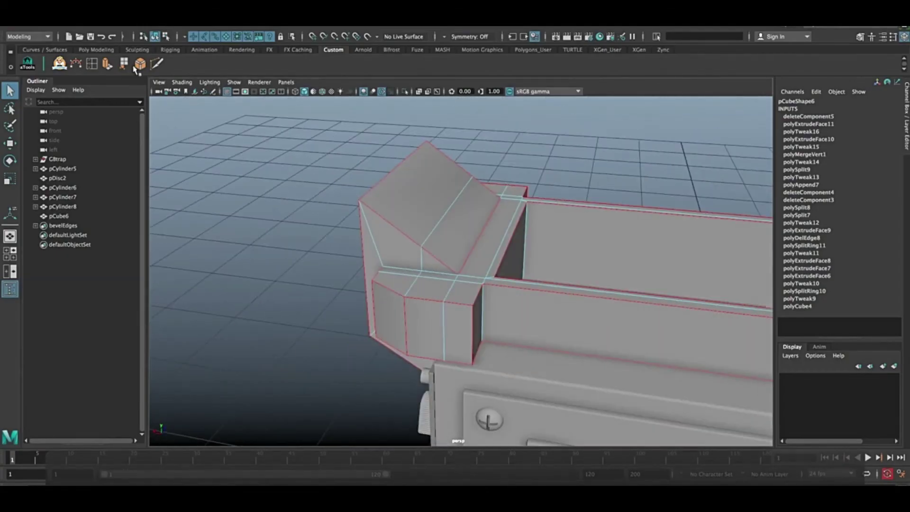
pyautogui.click(139, 65)
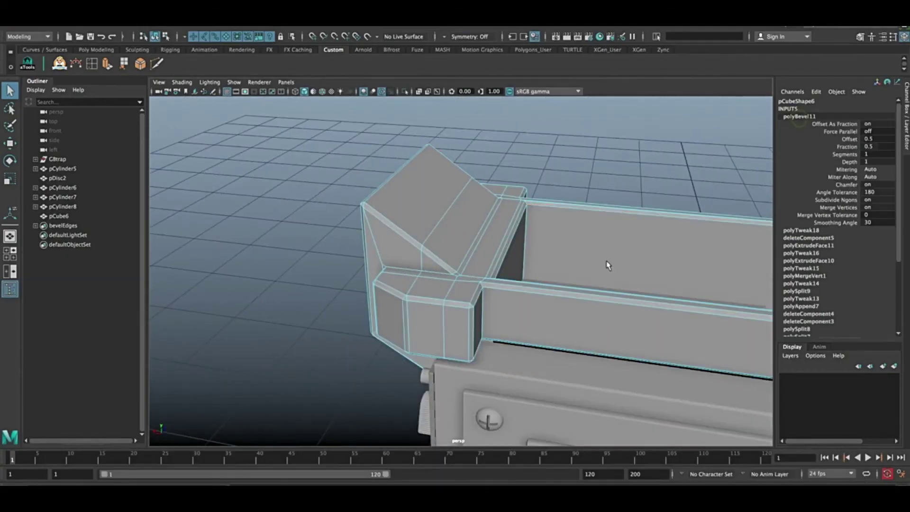
pyautogui.press('t')
pyautogui.keyDown('alt'); pyautogui.moveTo(583, 280); pyautogui.dragTo(604, 265); pyautogui.keyUp('alt')
pyautogui.press('w')
pyautogui.click(539, 187)
# Lower the bottom face of the lid along Y to close the gap above the trap body, and return to object mode
pyautogui.keyDown('alt'); pyautogui.moveTo(539, 187); pyautogui.dragTo(465, 290); pyautogui.keyUp('alt')
pyautogui.keyDown('alt'); pyautogui.moveTo(423, 242); pyautogui.dragTo(455, 264, button='right'); pyautogui.keyUp('alt')
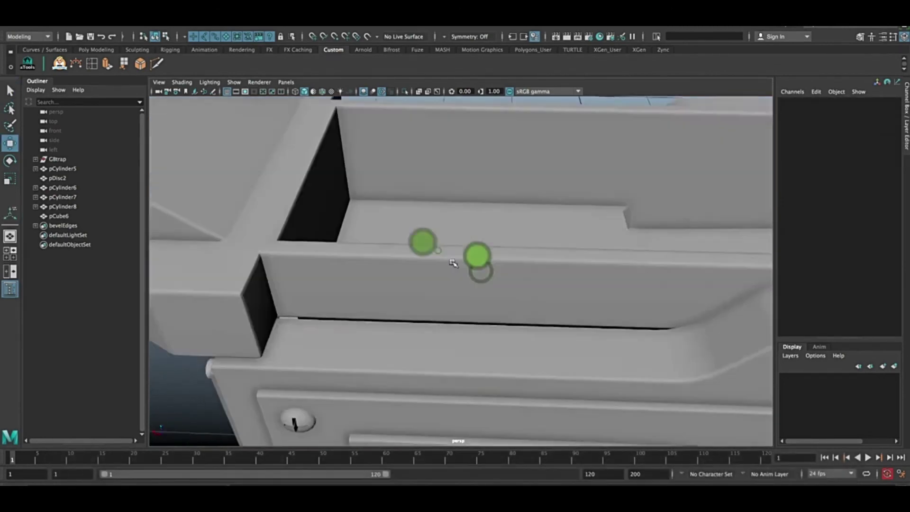
pyautogui.click(433, 276)
pyautogui.keyDown('alt'); pyautogui.moveTo(378, 296); pyautogui.dragTo(433, 256, button='right'); pyautogui.keyUp('alt')
pyautogui.moveTo(450, 204); pyautogui.dragTo(450, 230, button='right')
pyautogui.press('w')
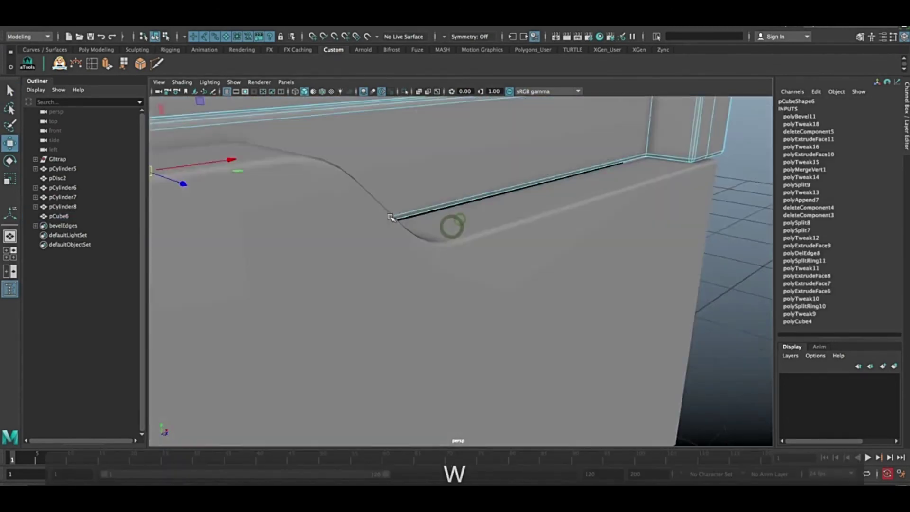
pyautogui.keyDown('alt'); pyautogui.moveTo(439, 207); pyautogui.dragTo(404, 224); pyautogui.keyUp('alt')
pyautogui.moveTo(571, 243); pyautogui.dragTo(635, 232, button='right')
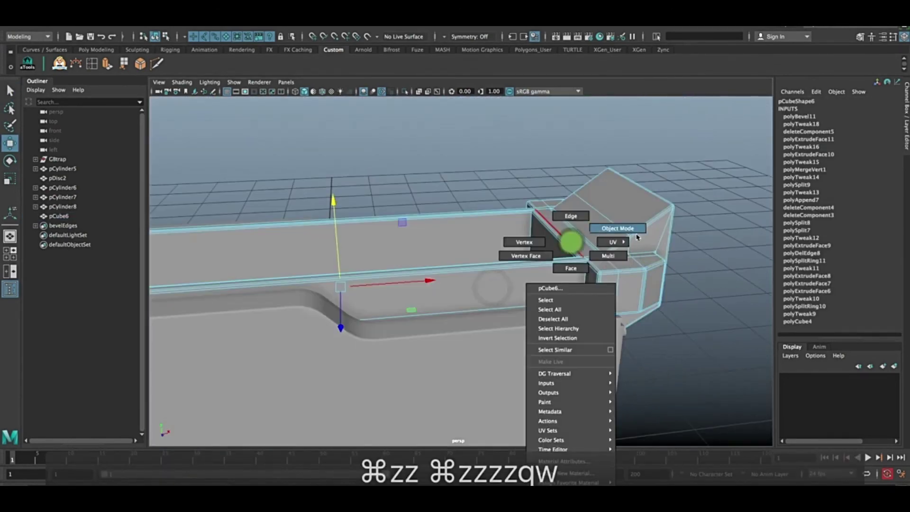
pyautogui.click(688, 209)
# Examine where the lid meets the trap body around the front side block
pyautogui.keyDown('alt'); pyautogui.moveTo(630, 272); pyautogui.dragTo(408, 270); pyautogui.keyUp('alt')
pyautogui.keyDown('alt'); pyautogui.moveTo(408, 271); pyautogui.dragTo(468, 321, button='right'); pyautogui.keyUp('alt')
pyautogui.keyDown('alt'); pyautogui.moveTo(546, 293); pyautogui.dragTo(652, 329); pyautogui.keyUp('alt')
pyautogui.click(429, 349)
pyautogui.click(481, 362)
pyautogui.keyDown('alt'); pyautogui.moveTo(480, 403); pyautogui.dragTo(480, 427); pyautogui.keyUp('alt')
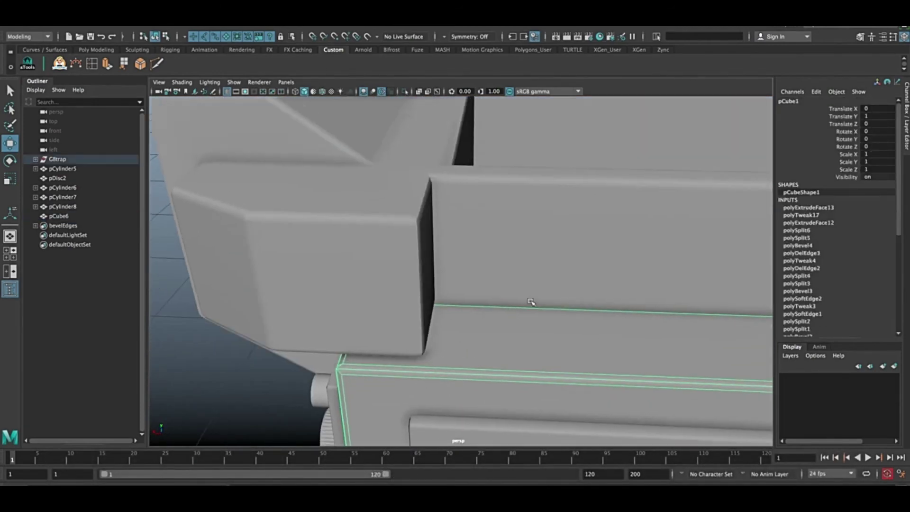
pyautogui.keyDown('alt'); pyautogui.moveTo(532, 301); pyautogui.dragTo(448, 308, button='right'); pyautogui.keyUp('alt')
pyautogui.keyDown('alt'); pyautogui.moveTo(549, 311); pyautogui.dragTo(422, 335); pyautogui.keyUp('alt')
# Select the two sloped faces on the lid's front block and start extruding them with Keep Faces Together on
pyautogui.click(465, 238)
pyautogui.click(311, 287)
pyautogui.keyDown('alt'); pyautogui.moveTo(331, 318); pyautogui.dragTo(430, 263); pyautogui.keyUp('alt')
pyautogui.click(430, 264)
pyautogui.click(430, 263)
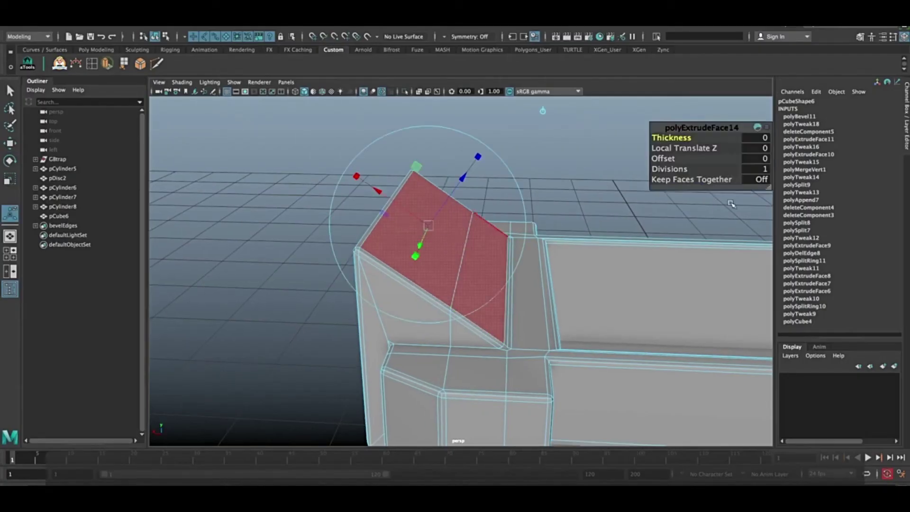
pyautogui.click(761, 179)
# Try extruding the inset sloped faces outward by about 0.052, and undo the attempt
pyautogui.press('super+z')
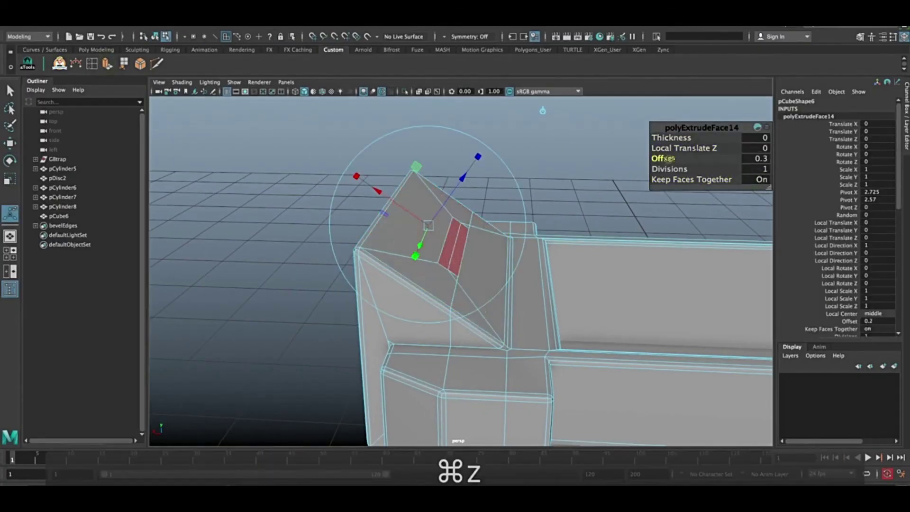
pyautogui.press('g')
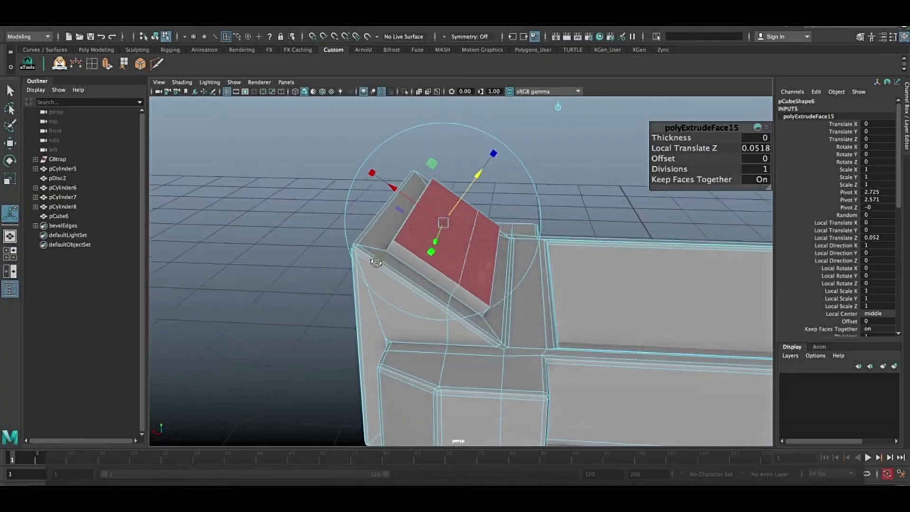
pyautogui.press('super+z')
pyautogui.press('super+z')
pyautogui.press('super+z')
pyautogui.press('super+z')
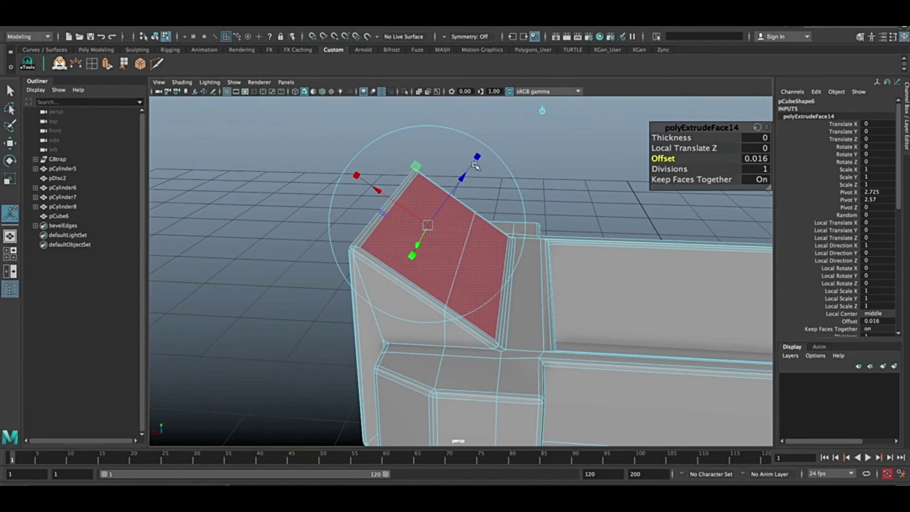
# Extrude the sloped faces outward from a 0.016 inset, and bevel the raised panel's edges with three segments
pyautogui.press('g')
pyautogui.moveTo(477, 159); pyautogui.dragTo(539, 177)
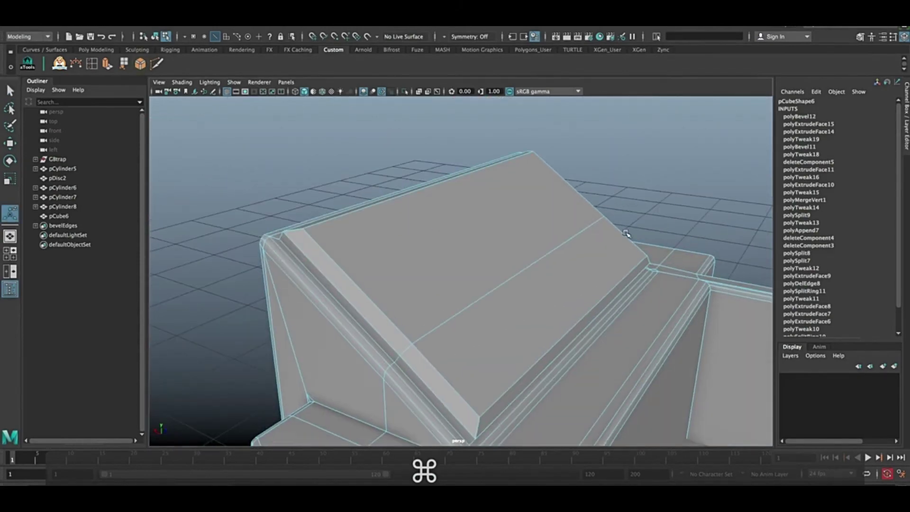
pyautogui.click(797, 116)
pyautogui.press('t')
pyautogui.keyDown('alt'); pyautogui.moveTo(513, 237); pyautogui.dragTo(549, 240); pyautogui.keyUp('alt')
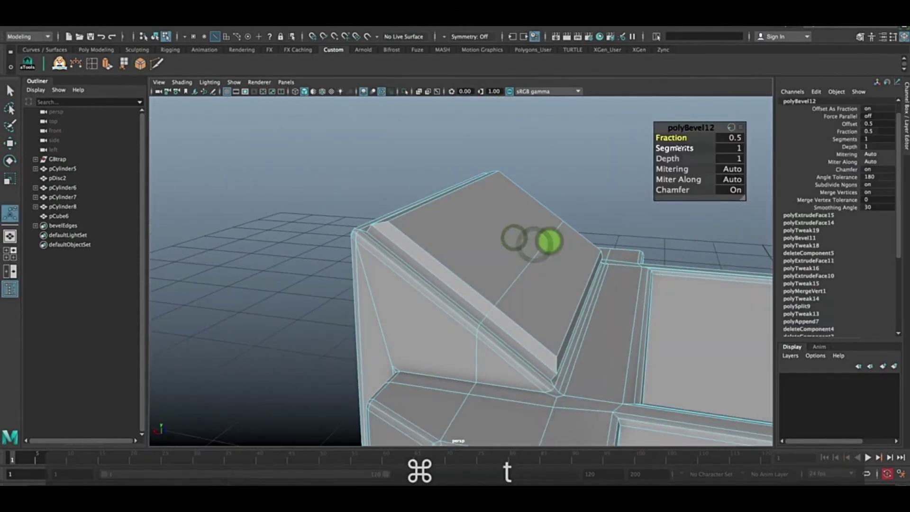
pyautogui.keyDown('alt'); pyautogui.moveTo(512, 280); pyautogui.dragTo(478, 272); pyautogui.keyUp('alt')
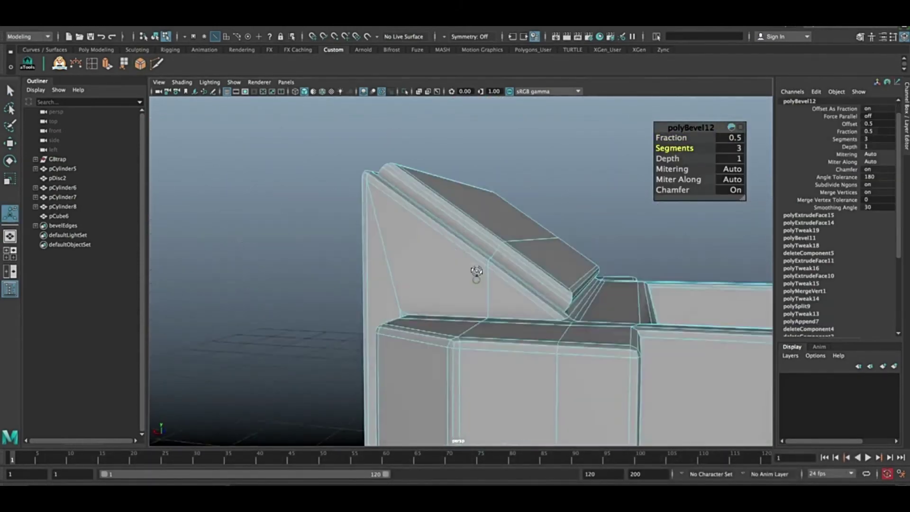
# Return the lid to object mode and revisit the segments setting of the raised panel's bevel
pyautogui.press('q')
pyautogui.moveTo(453, 291); pyautogui.dragTo(492, 271, button='right')
pyautogui.click(350, 309)
pyautogui.click(443, 313)
pyautogui.keyDown('alt'); pyautogui.moveTo(349, 309); pyautogui.dragTo(474, 304); pyautogui.keyUp('alt')
pyautogui.click(793, 208)
pyautogui.press('t')
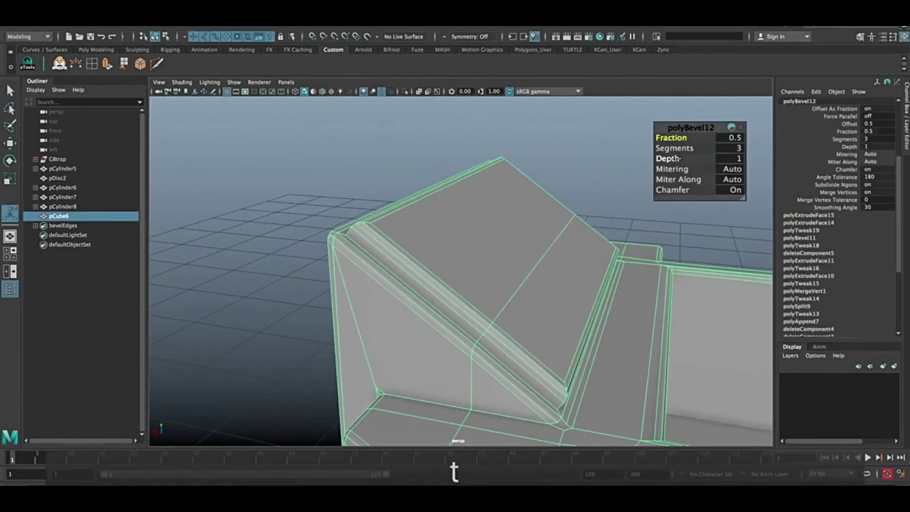
pyautogui.click(681, 147)
pyautogui.keyDown('alt'); pyautogui.moveTo(496, 237); pyautogui.dragTo(454, 247); pyautogui.keyUp('alt')
pyautogui.click(555, 116)
pyautogui.keyDown('alt'); pyautogui.moveTo(553, 152); pyautogui.dragTo(482, 256); pyautogui.keyUp('alt')
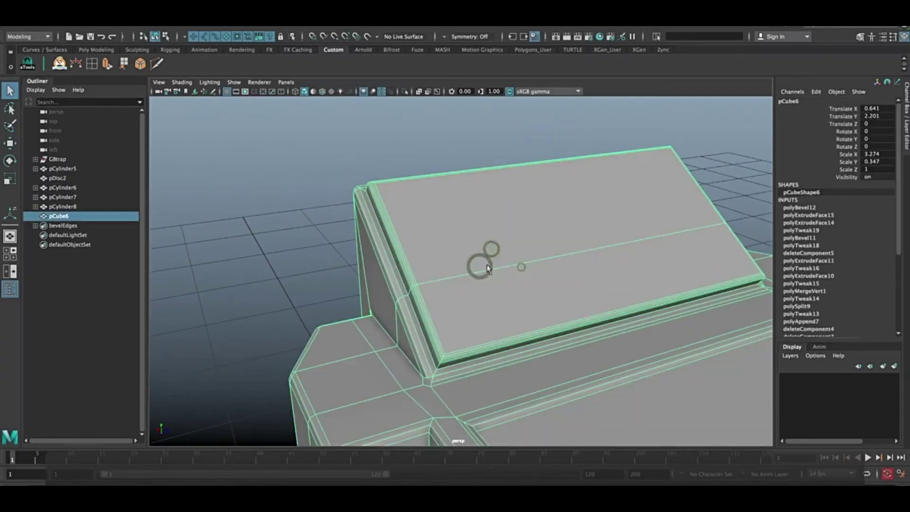
# Inset the raised panel's two faces together with an offset of 0.107 and a local X scale of 0.57
pyautogui.click(488, 229)
pyautogui.keyDown('shift'); pyautogui.click(498, 280); pyautogui.keyUp('shift')
pyautogui.hotkey('ctrl', 'e')
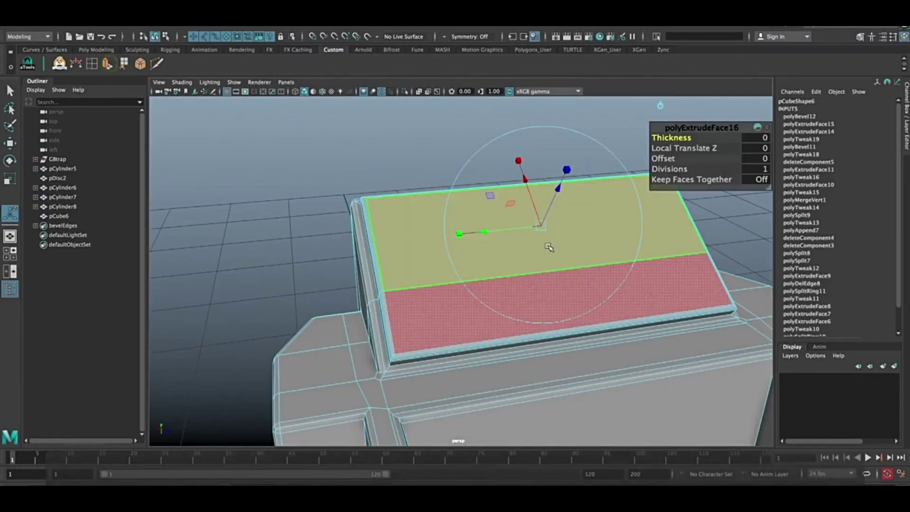
pyautogui.moveTo(664, 159); pyautogui.dragTo(687, 158)
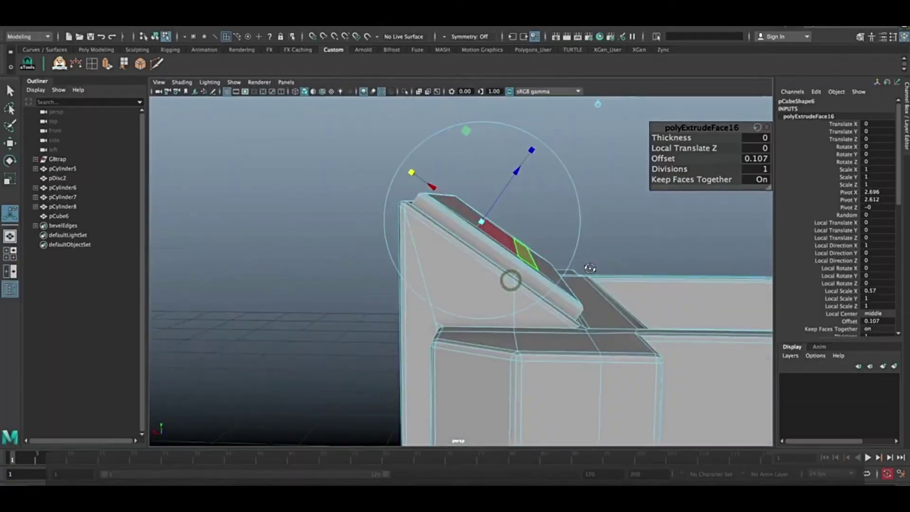
# Shift the inset faces 0.031 along local X and pull them outward along local Z to slope the panel's surround
pyautogui.keyDown('alt'); pyautogui.moveTo(587, 266); pyautogui.dragTo(432, 193); pyautogui.keyUp('alt')
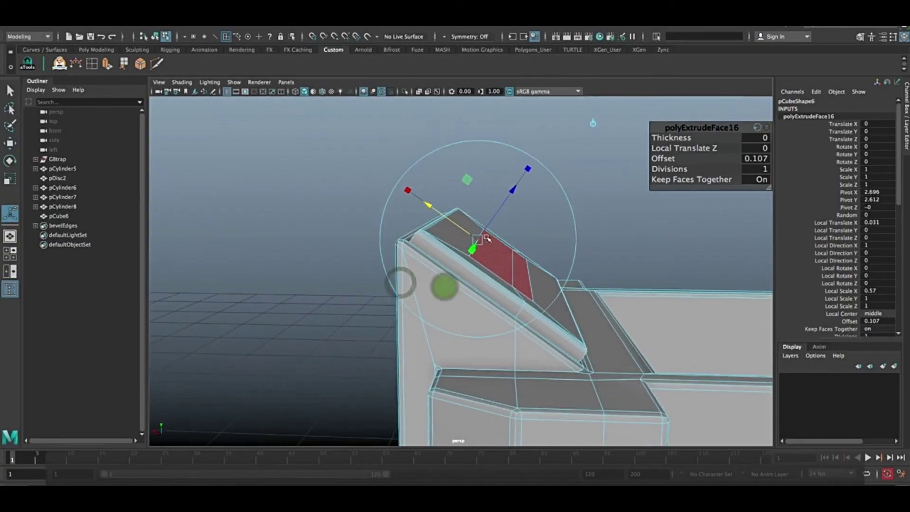
pyautogui.moveTo(512, 189); pyautogui.dragTo(519, 179)
pyautogui.keyDown('alt'); pyautogui.moveTo(488, 238); pyautogui.dragTo(439, 246); pyautogui.keyUp('alt')
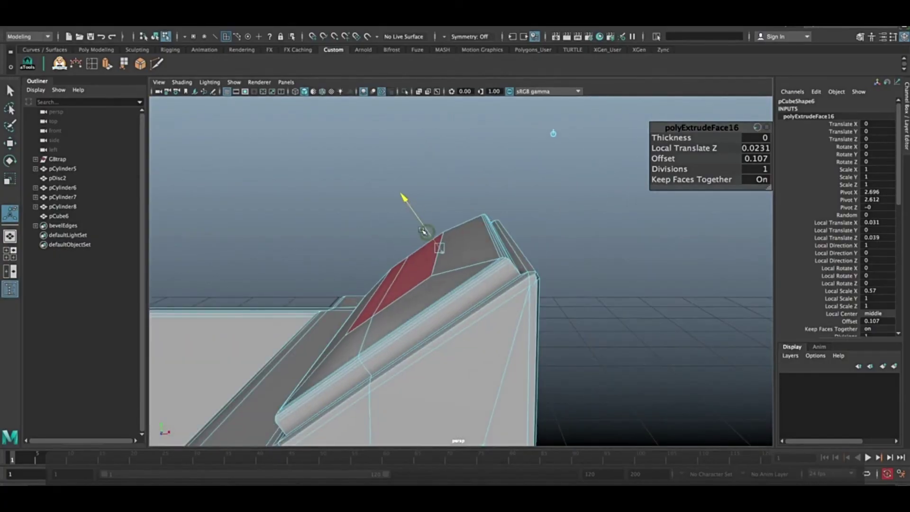
pyautogui.moveTo(406, 199); pyautogui.dragTo(400, 189)
pyautogui.keyDown('alt'); pyautogui.moveTo(439, 246); pyautogui.dragTo(450, 283); pyautogui.keyUp('alt')
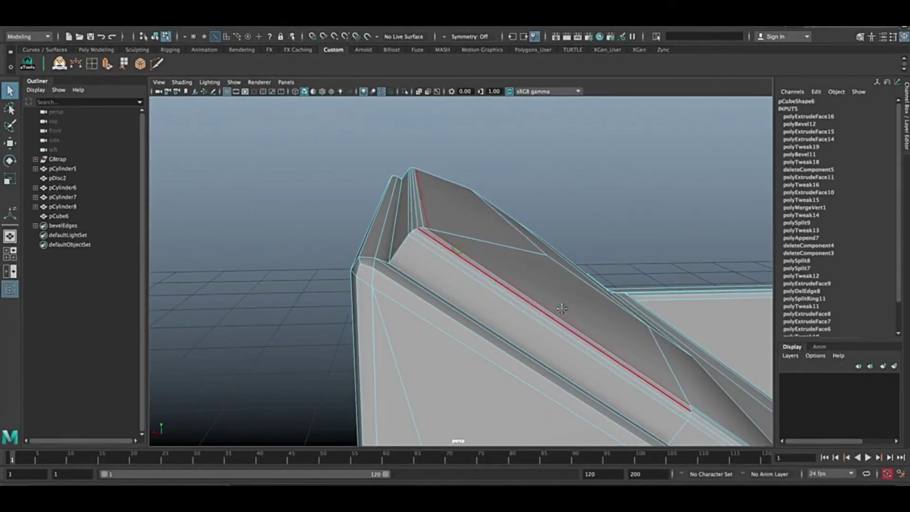
# Delete the inner edge loop around the raised panel's bevel
pyautogui.keyDown('alt'); pyautogui.moveTo(561, 309); pyautogui.dragTo(380, 319); pyautogui.keyUp('alt')
pyautogui.keyDown('shift'); pyautogui.moveTo(498, 241); pyautogui.dragTo(440, 258, button='right'); pyautogui.keyUp('shift')
pyautogui.keyDown('alt'); pyautogui.moveTo(445, 258); pyautogui.dragTo(500, 213); pyautogui.keyUp('alt')
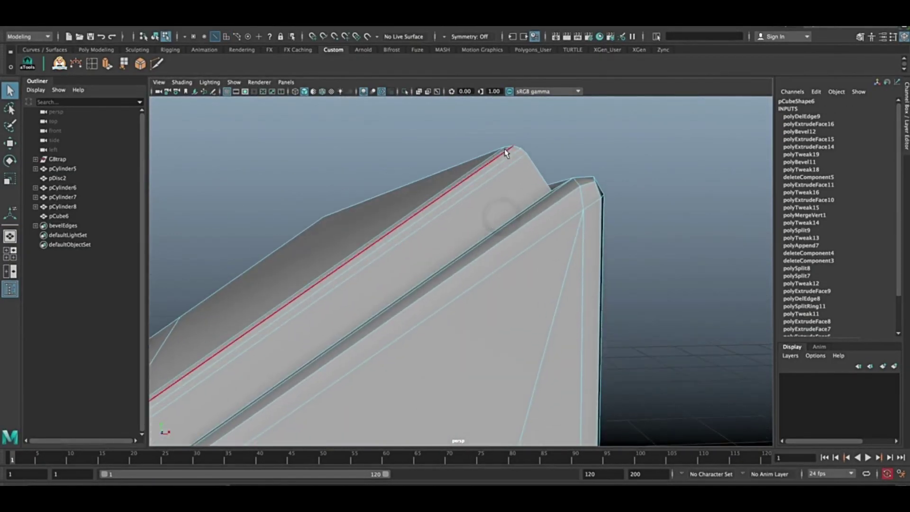
pyautogui.keyDown('alt'); pyautogui.moveTo(460, 242); pyautogui.dragTo(484, 282); pyautogui.keyUp('alt')
# Build a raised rectangular frame from the inset faces with repeated extrusions, sinking its center about 0.054 along local Z
pyautogui.press('F11')
pyautogui.click(442, 289)
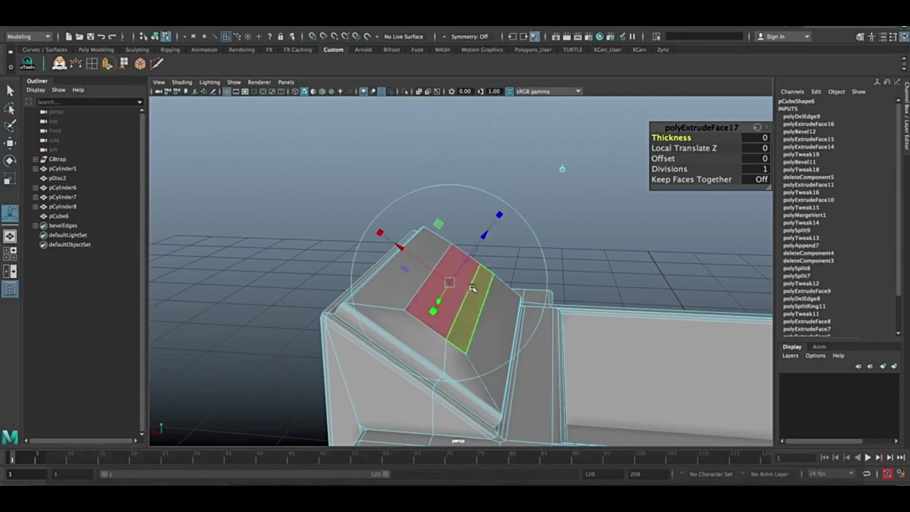
pyautogui.press('g')
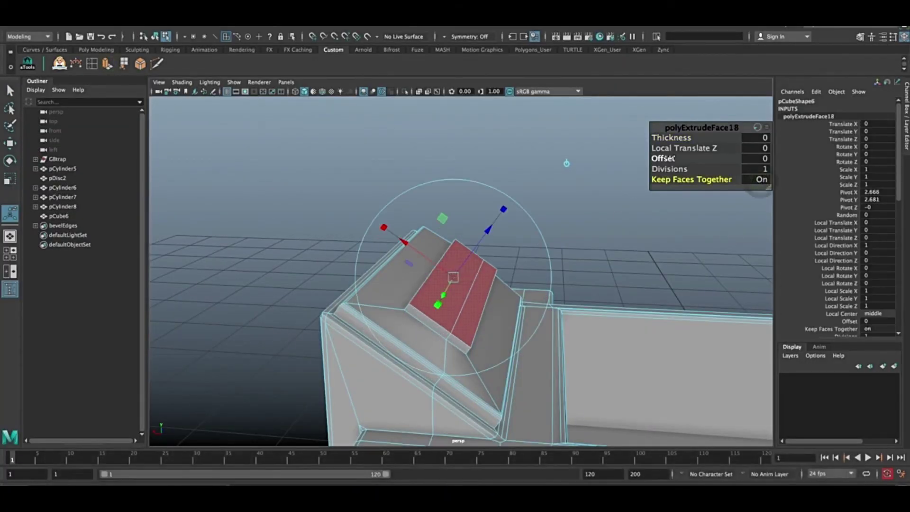
pyautogui.press('g')
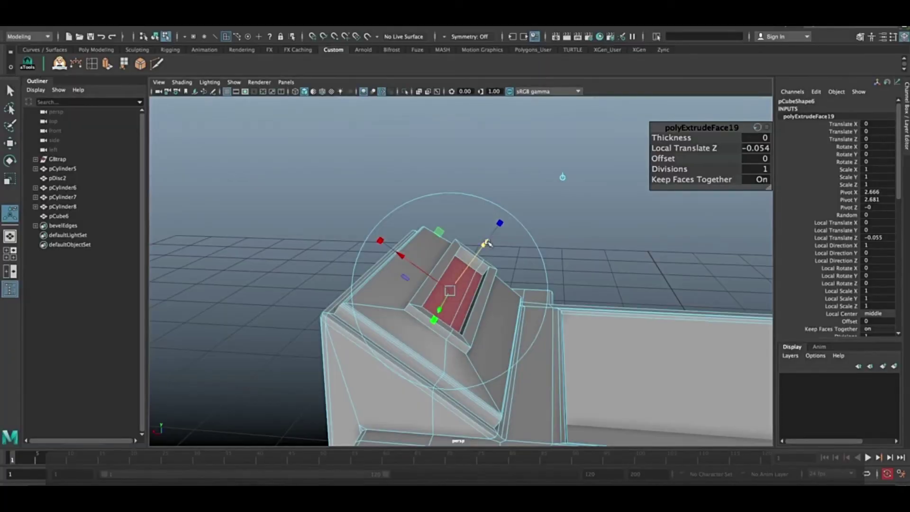
# Select the edge loops of the recessed frame on the sloped panel, bevel them, and return to object mode
pyautogui.moveTo(408, 284)
pyautogui.keyDown('alt'); pyautogui.mouseDown()
pyautogui.moveTo(379, 289)
pyautogui.moveTo(396, 283)
pyautogui.mouseUp(); pyautogui.keyUp('alt')
pyautogui.press('w')
pyautogui.moveTo(396, 283); pyautogui.dragTo(397, 259, button='right')
pyautogui.keyDown('alt'); pyautogui.moveTo(398, 258); pyautogui.dragTo(466, 267); pyautogui.keyUp('alt')
pyautogui.doubleClick(441, 289)
pyautogui.click(140, 63)
pyautogui.click(372, 177)
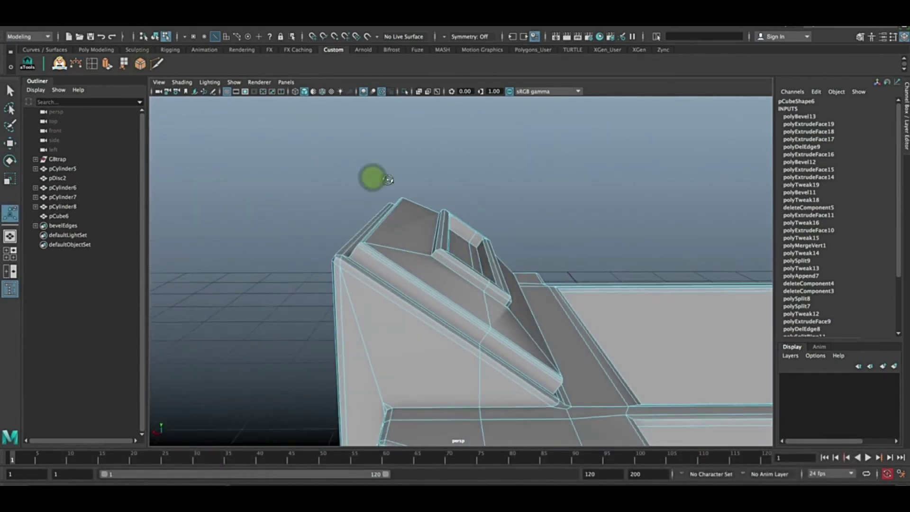
pyautogui.keyDown('alt'); pyautogui.moveTo(720, 212); pyautogui.dragTo(498, 259); pyautogui.keyUp('alt')
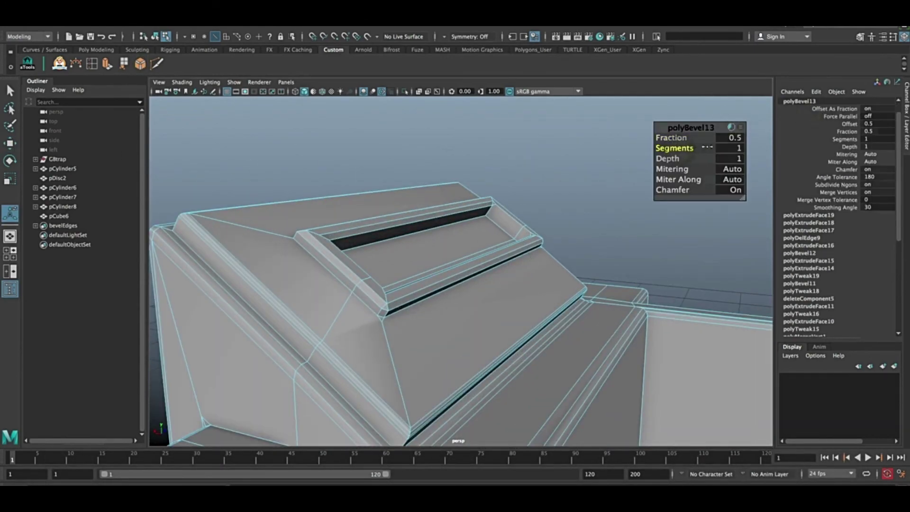
pyautogui.keyDown('alt'); pyautogui.moveTo(673, 200); pyautogui.dragTo(445, 280); pyautogui.keyUp('alt')
pyautogui.press('q')
pyautogui.moveTo(445, 280); pyautogui.dragTo(473, 244, button='right')
# Cut an edge with Multi-Cut from the raised panel's side edge to the frame's nearest lower corner
pyautogui.click(558, 228)
pyautogui.keyDown('alt'); pyautogui.moveTo(578, 246); pyautogui.dragTo(494, 240, button='right'); pyautogui.keyUp('alt')
pyautogui.click(467, 238)
pyautogui.scroll(5, 457, 266)
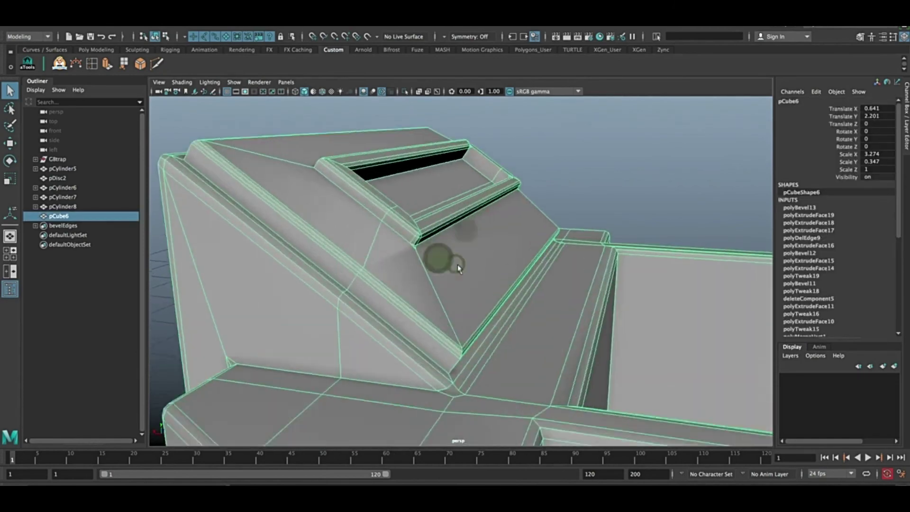
pyautogui.keyDown('alt'); pyautogui.moveTo(410, 254); pyautogui.dragTo(483, 260); pyautogui.keyUp('alt')
pyautogui.click(157, 64)
pyautogui.click(382, 357)
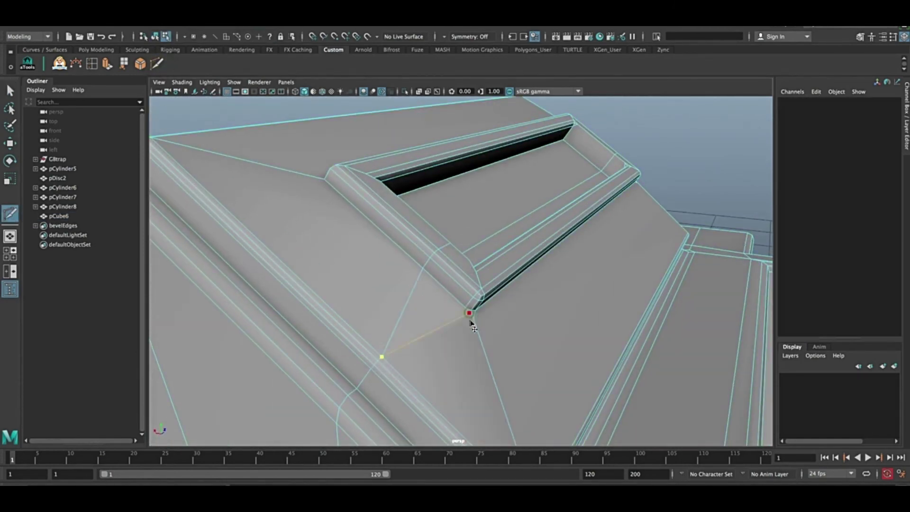
pyautogui.keyDown('alt'); pyautogui.moveTo(471, 324); pyautogui.dragTo(389, 226); pyautogui.keyUp('alt')
pyautogui.keyDown('alt'); pyautogui.moveTo(585, 357); pyautogui.dragTo(516, 352, button='right'); pyautogui.keyUp('alt')
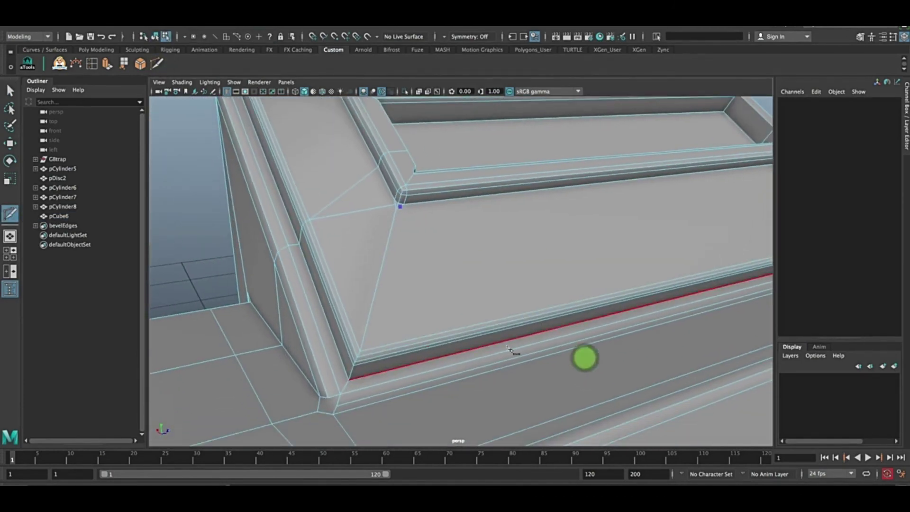
pyautogui.press('Escape')
# Cut the matching edge at the frame's corner on the opposite side of the panel, and return to object mode
pyautogui.keyDown('alt'); pyautogui.moveTo(394, 272); pyautogui.dragTo(427, 252, button='right'); pyautogui.keyUp('alt')
pyautogui.keyDown('alt'); pyautogui.moveTo(541, 267); pyautogui.dragTo(444, 268, button='right'); pyautogui.keyUp('alt')
pyautogui.keyDown('alt'); pyautogui.moveTo(443, 268); pyautogui.dragTo(402, 245); pyautogui.keyUp('alt')
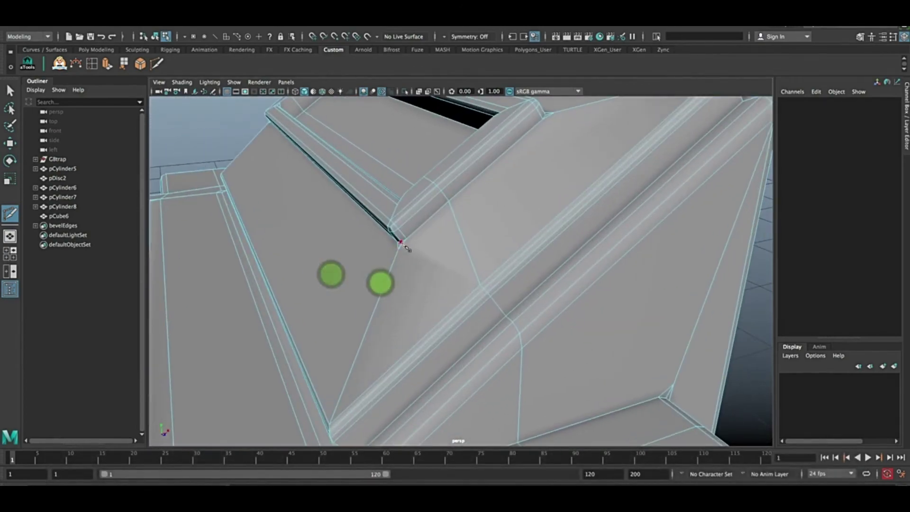
pyautogui.press('w')
pyautogui.keyDown('alt'); pyautogui.moveTo(521, 282); pyautogui.dragTo(459, 272, button='right'); pyautogui.keyUp('alt')
pyautogui.keyDown('alt'); pyautogui.moveTo(459, 273); pyautogui.dragTo(512, 246); pyautogui.keyUp('alt')
pyautogui.moveTo(512, 246); pyautogui.dragTo(560, 231, button='right')
pyautogui.click(625, 217)
pyautogui.keyDown('alt'); pyautogui.moveTo(560, 232); pyautogui.dragTo(462, 248); pyautogui.keyUp('alt')
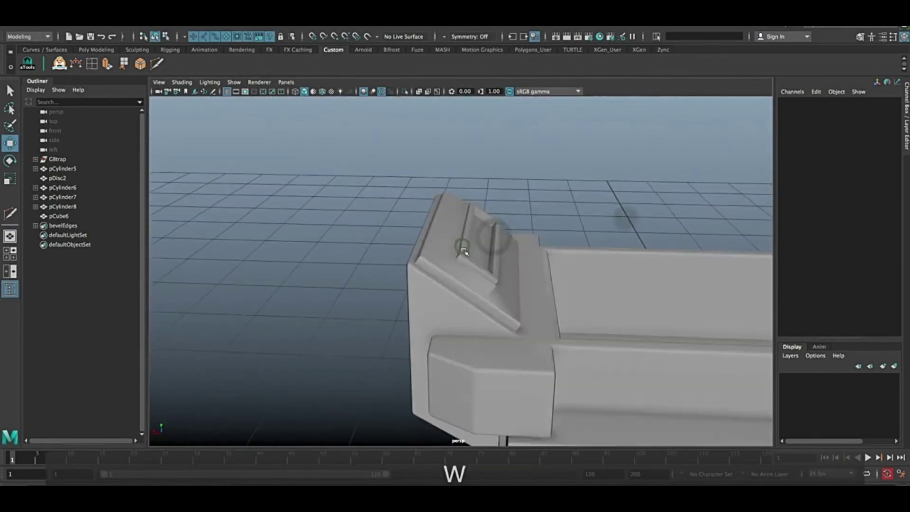
# Update the lid's surface normals and check the shading of its sloped front block
pyautogui.click(462, 248)
pyautogui.click(273, 27)
pyautogui.click(279, 75)
pyautogui.click(380, 212)
pyautogui.keyDown('alt'); pyautogui.moveTo(380, 211); pyautogui.dragTo(425, 264); pyautogui.keyUp('alt')
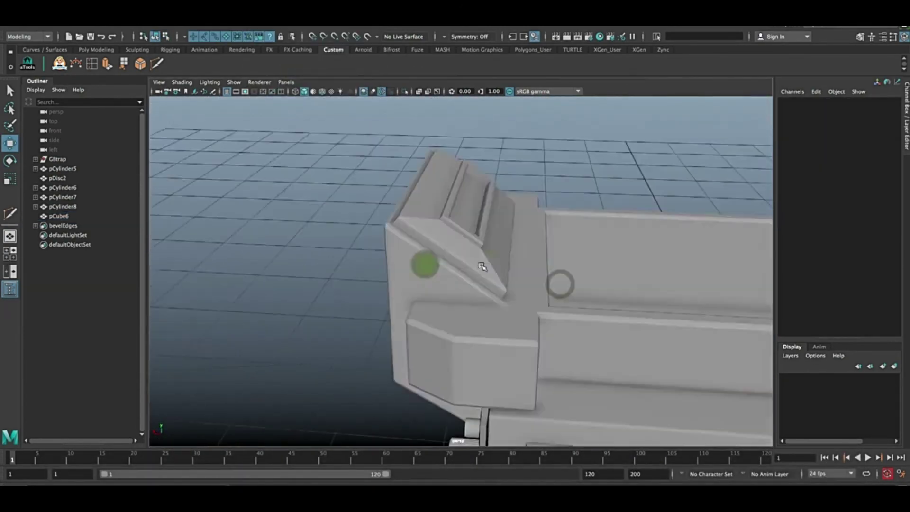
pyautogui.click(482, 266)
pyautogui.click(345, 282)
pyautogui.keyDown('alt'); pyautogui.moveTo(306, 253); pyautogui.dragTo(522, 265); pyautogui.keyUp('alt')
pyautogui.keyDown('alt'); pyautogui.moveTo(453, 282); pyautogui.dragTo(463, 300); pyautogui.keyUp('alt')
# Create a polygon cube and raise it above the trap body to the lid's recess
pyautogui.click(96, 50)
pyautogui.click(43, 64)
pyautogui.keyDown('alt'); pyautogui.moveTo(598, 305); pyautogui.dragTo(526, 289, button='right'); pyautogui.keyUp('alt')
pyautogui.keyDown('alt'); pyautogui.moveTo(526, 289); pyautogui.dragTo(554, 280); pyautogui.keyUp('alt')
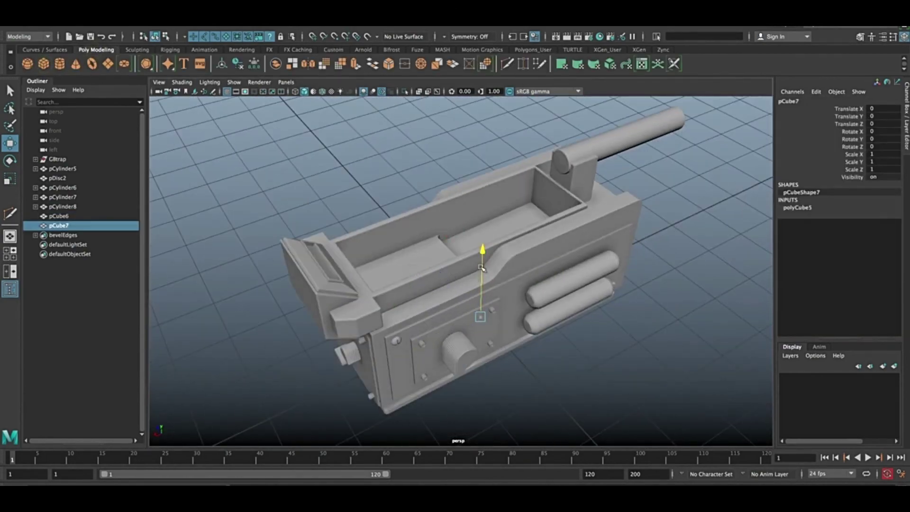
pyautogui.moveTo(482, 252); pyautogui.dragTo(482, 173)
pyautogui.keyDown('alt'); pyautogui.moveTo(488, 216); pyautogui.dragTo(488, 187); pyautogui.keyUp('alt')
# Position the cube in the lid's recess and scale it into a long flat slab with an X scale of 2.947
pyautogui.press('d')
pyautogui.moveTo(451, 301); pyautogui.dragTo(462, 322)
pyautogui.press('r')
pyautogui.press('w')
pyautogui.moveTo(483, 217); pyautogui.dragTo(550, 332)
pyautogui.press('r')
pyautogui.moveTo(543, 248); pyautogui.dragTo(687, 232)
pyautogui.press('w')
# Select the slab's end vertices and fit both ends to the end walls of the recess
pyautogui.moveTo(421, 300); pyautogui.dragTo(379, 301, button='right')
pyautogui.keyDown('alt'); pyautogui.moveTo(412, 309); pyautogui.dragTo(496, 313, button='right'); pyautogui.keyUp('alt')
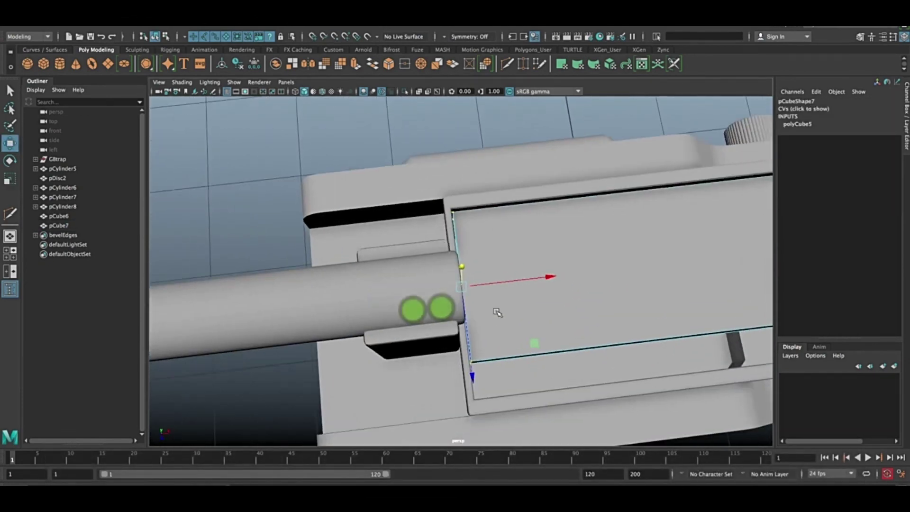
pyautogui.keyDown('alt'); pyautogui.moveTo(507, 278); pyautogui.dragTo(223, 317, button='middle'); pyautogui.keyUp('alt')
pyautogui.keyDown('alt'); pyautogui.moveTo(473, 294); pyautogui.dragTo(350, 231); pyautogui.keyUp('alt')
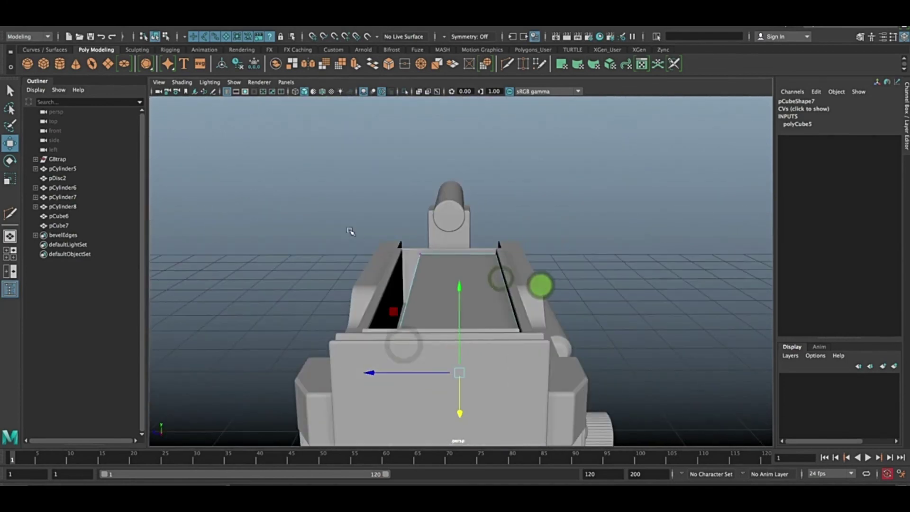
# Snap the vertices along one long side of the slab to the trap's center line in the wireframe side view
pyautogui.moveTo(504, 236); pyautogui.dragTo(542, 233)
pyautogui.press('4')
pyautogui.scroll(-8, 479, 283)
pyautogui.press('x')
pyautogui.moveTo(407, 259); pyautogui.dragTo(443, 261)
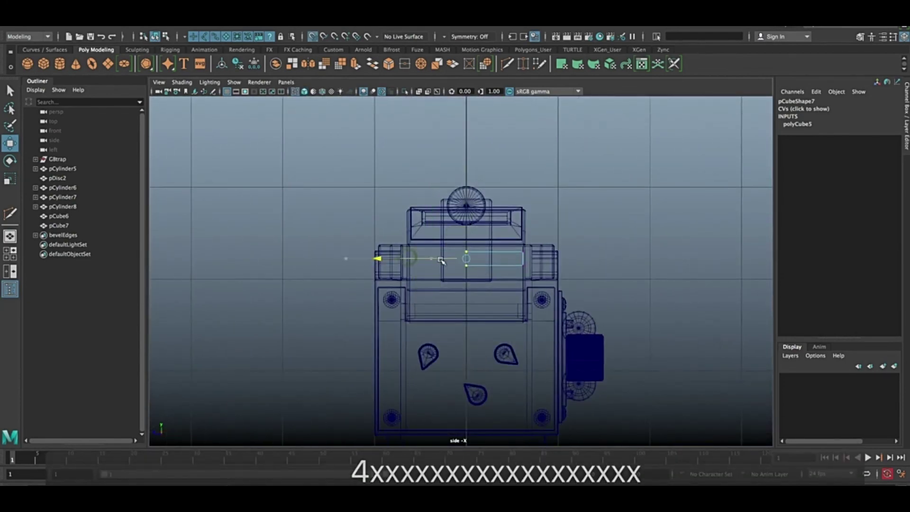
pyautogui.scroll(4, 464, 252)
# Return to the shaded perspective view, thin the slab to a Y scale of 0.065 and raise it to Translate Y 2.336
pyautogui.press('space')
pyautogui.press('space')
pyautogui.keyDown('alt'); pyautogui.moveTo(543, 240); pyautogui.dragTo(477, 305); pyautogui.keyUp('alt')
pyautogui.moveTo(477, 305); pyautogui.dragTo(526, 291, button='right')
pyautogui.press('5')
pyautogui.press('r')
pyautogui.moveTo(460, 242)
pyautogui.keyDown('alt'); pyautogui.mouseDown()
pyautogui.moveTo(406, 191)
pyautogui.moveTo(429, 229)
pyautogui.moveTo(479, 208)
pyautogui.mouseUp(); pyautogui.keyUp('alt')
pyautogui.press('w')
pyautogui.moveTo(390, 229); pyautogui.dragTo(390, 208)
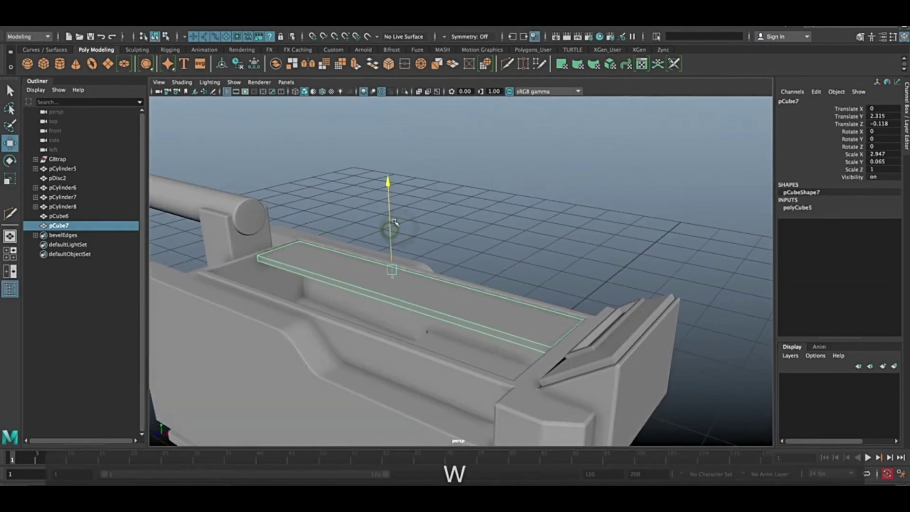
# Bevel the slab's edges with a fraction of 0.26 and one segment
pyautogui.keyDown('alt'); pyautogui.moveTo(255, 278); pyautogui.dragTo(337, 256); pyautogui.keyUp('alt')
pyautogui.keyDown('alt'); pyautogui.moveTo(393, 282); pyautogui.dragTo(461, 251); pyautogui.keyUp('alt')
pyautogui.moveTo(461, 251); pyautogui.dragTo(336, 230, button='right')
pyautogui.click(337, 230)
pyautogui.press('t')
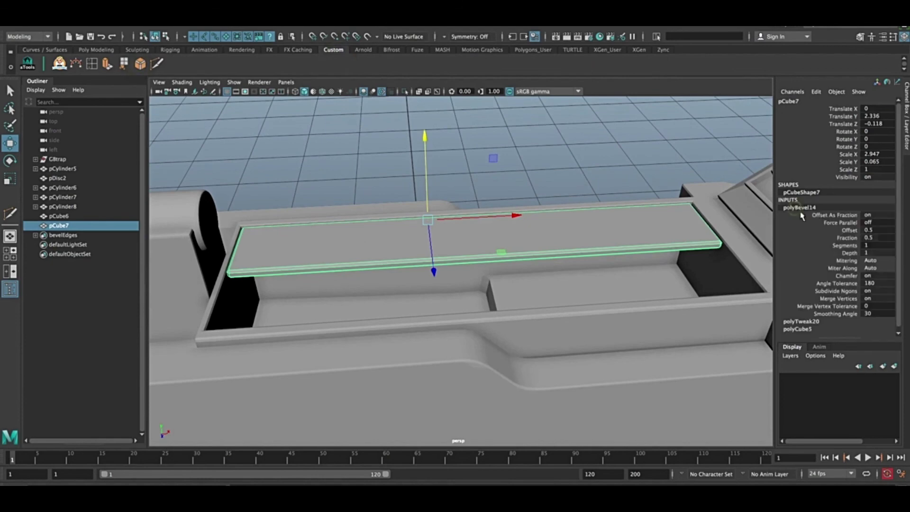
pyautogui.press('q')
pyautogui.scroll(3, 402, 243)
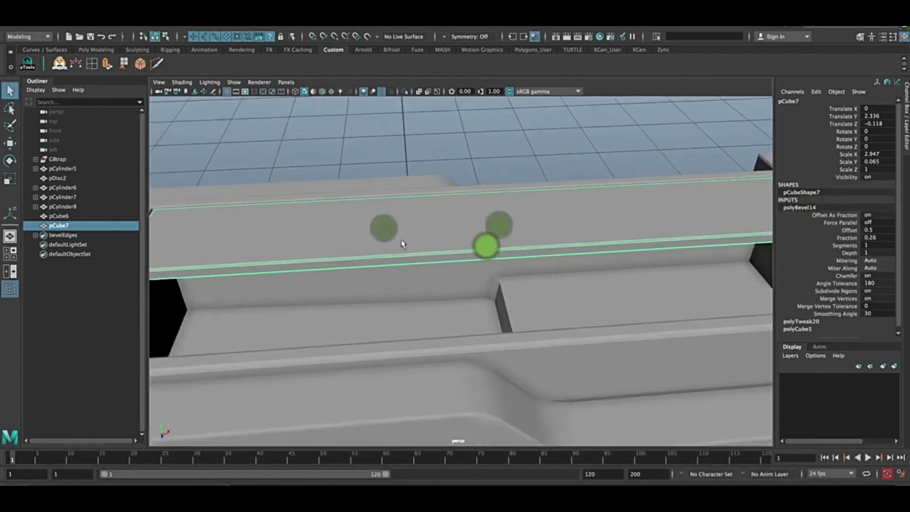
# Duplicate the beveled slab and mirror the copy with a Z scale of -1
pyautogui.keyDown('alt'); pyautogui.moveTo(542, 245); pyautogui.dragTo(394, 295); pyautogui.keyUp('alt')
pyautogui.scroll(-5, 439, 298)
pyautogui.press('super+d')
pyautogui.press('w')
pyautogui.keyDown('alt'); pyautogui.moveTo(481, 289); pyautogui.dragTo(326, 310); pyautogui.keyUp('alt')
pyautogui.write('r')
pyautogui.write('-1')
pyautogui.press('Return')
# Move the mirrored slab across the top recess with vertex snapping, to Translate Z 1.16
pyautogui.press('w')
pyautogui.press('v')
pyautogui.press('v')
pyautogui.press('v')
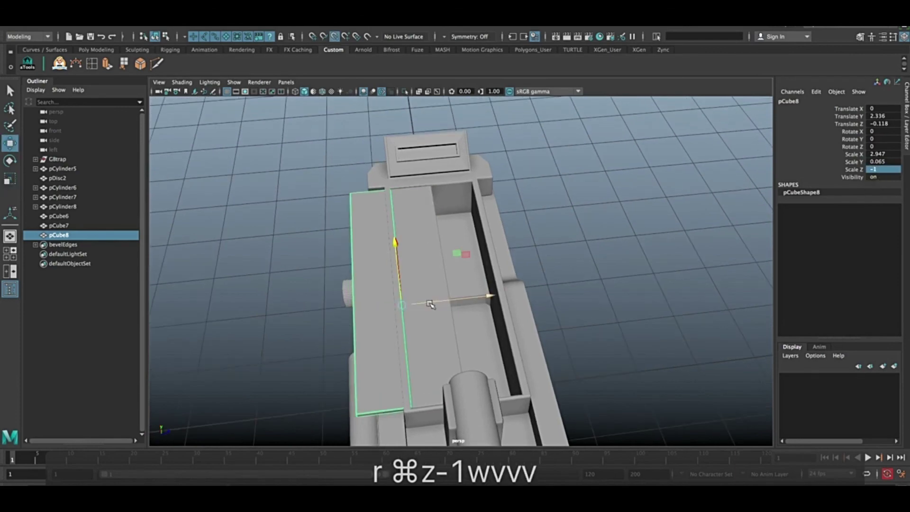
pyautogui.scroll(5, 490, 297)
pyautogui.keyDown('alt'); pyautogui.moveTo(491, 297); pyautogui.dragTo(454, 285); pyautogui.keyUp('alt')
pyautogui.press('v')
# Align the mirrored slab with the recess edge in the wireframe side view by moving it to Translate Z 1.118
pyautogui.press('4')
pyautogui.scroll(5, 331, 257)
pyautogui.keyDown('alt'); pyautogui.moveTo(311, 259); pyautogui.dragTo(441, 287, button='middle'); pyautogui.keyUp('alt')
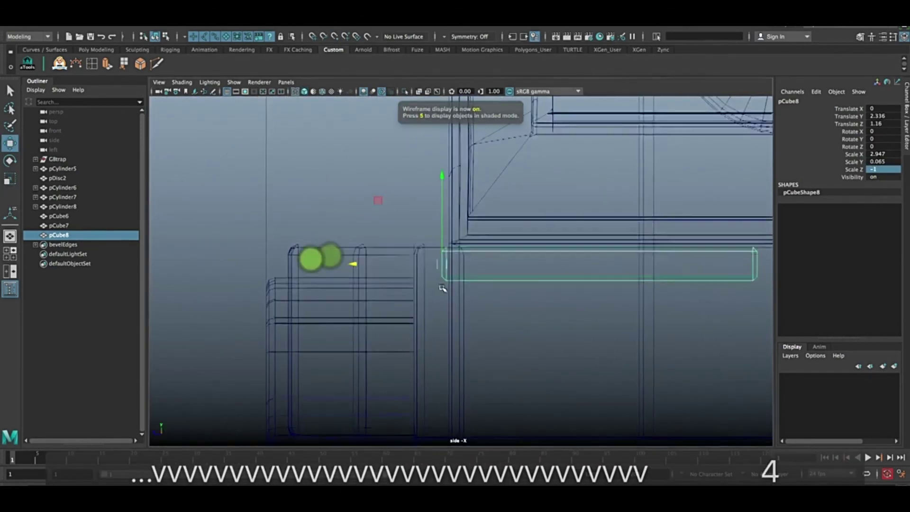
pyautogui.moveTo(455, 268); pyautogui.dragTo(463, 271)
pyautogui.scroll(-5, 527, 313)
pyautogui.keyDown('alt'); pyautogui.moveTo(526, 313); pyautogui.dragTo(446, 288, button='middle'); pyautogui.keyUp('alt')
pyautogui.scroll(6, 575, 342)
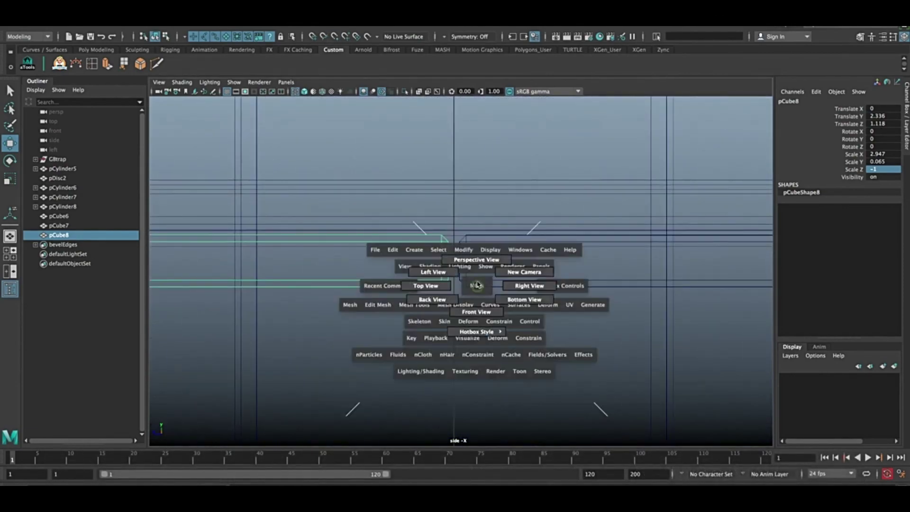
# Return to the shaded perspective view and clear the selection of the mirrored slab
pyautogui.moveTo(478, 285); pyautogui.dragTo(476, 260)
pyautogui.press('5')
pyautogui.keyDown('alt'); pyautogui.moveTo(394, 270); pyautogui.dragTo(394, 290); pyautogui.keyUp('alt')
pyautogui.click(595, 272)
pyautogui.keyDown('alt'); pyautogui.moveTo(469, 289); pyautogui.dragTo(347, 308); pyautogui.keyUp('alt')
# Select both door slabs and slightly adjust their scale along Z to fine-tune the fit at the center seam
pyautogui.click(388, 330)
pyautogui.keyDown('alt'); pyautogui.moveTo(393, 273); pyautogui.dragTo(474, 303); pyautogui.keyUp('alt')
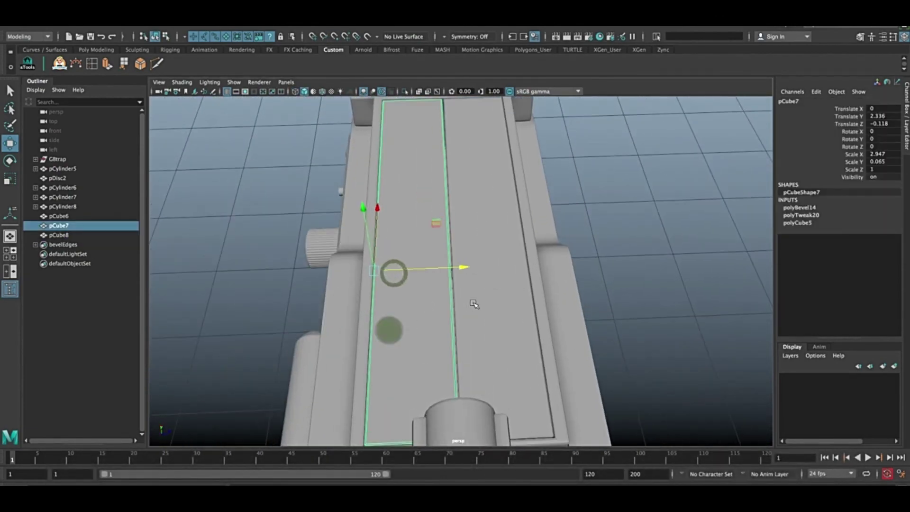
pyautogui.keyDown('shift'); pyautogui.click(531, 290); pyautogui.keyUp('shift')
pyautogui.press('t')
pyautogui.press('r')
pyautogui.moveTo(439, 267); pyautogui.dragTo(436, 268)
pyautogui.keyDown('alt'); pyautogui.moveTo(384, 270); pyautogui.dragTo(527, 293, button='right'); pyautogui.keyUp('alt')
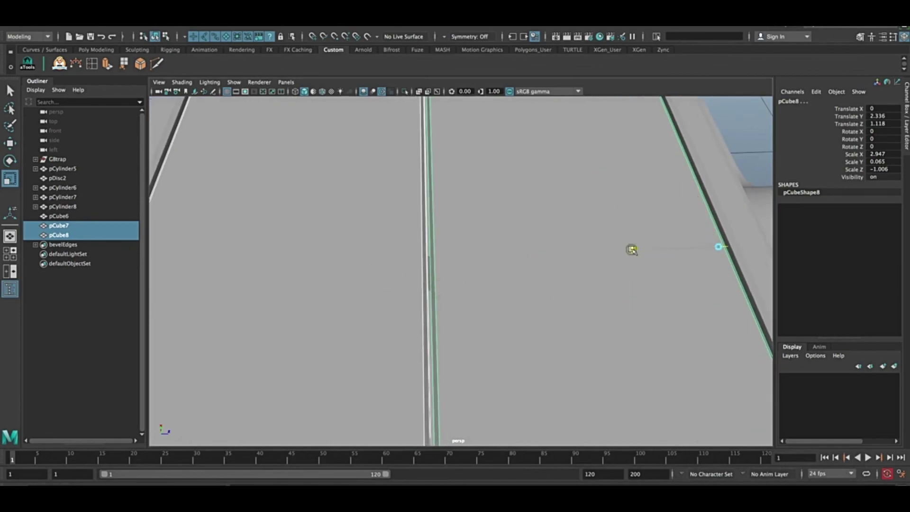
pyautogui.moveTo(632, 249); pyautogui.dragTo(627, 251)
pyautogui.keyDown('alt'); pyautogui.moveTo(626, 262); pyautogui.dragTo(417, 284, button='right'); pyautogui.keyUp('alt')
# Deselect the slabs and examine the whole trap model with its closed doors
pyautogui.click(657, 293)
pyautogui.keyDown('alt'); pyautogui.moveTo(381, 319); pyautogui.dragTo(427, 303); pyautogui.keyUp('alt')
pyautogui.scroll(-5, 476, 313)
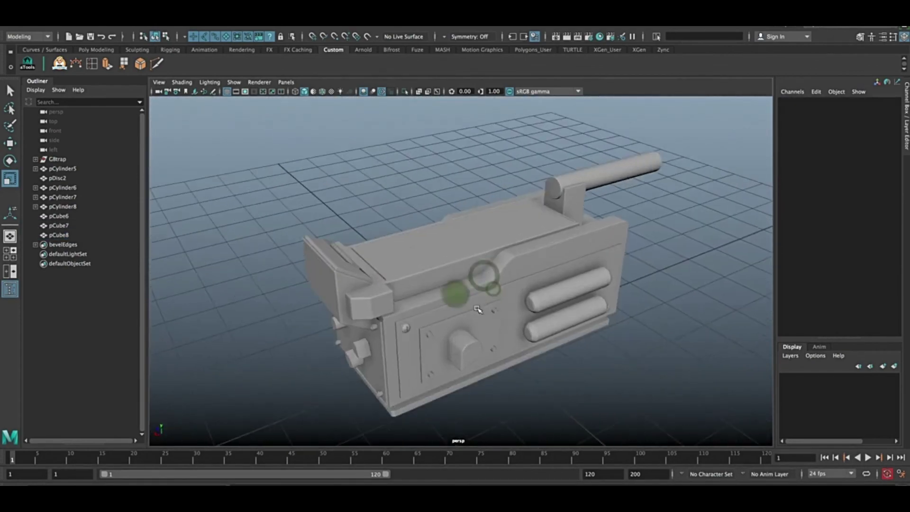
pyautogui.keyDown('alt'); pyautogui.moveTo(371, 337); pyautogui.dragTo(426, 322, button='right'); pyautogui.keyUp('alt')
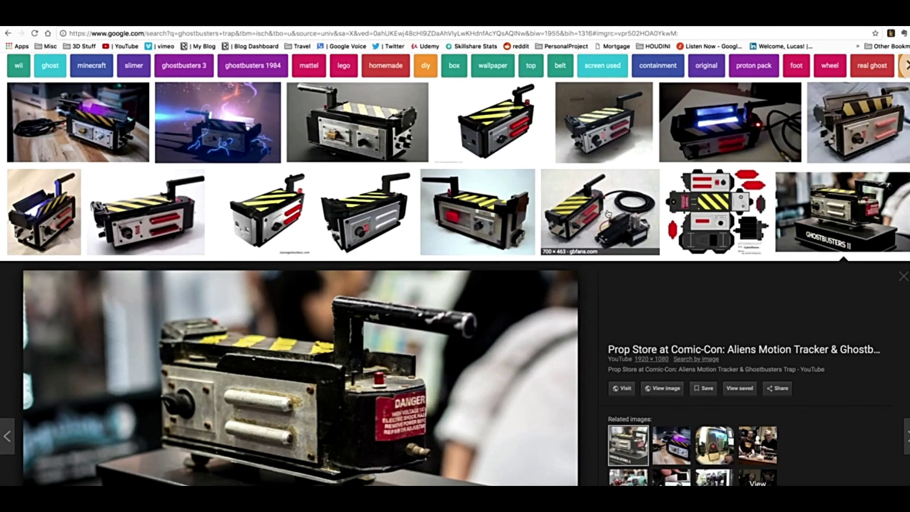
# Switch to the browser's Google image results and view other Ghostbusters trap reference photos
pyautogui.click(609, 214)
pyautogui.click(73, 161)
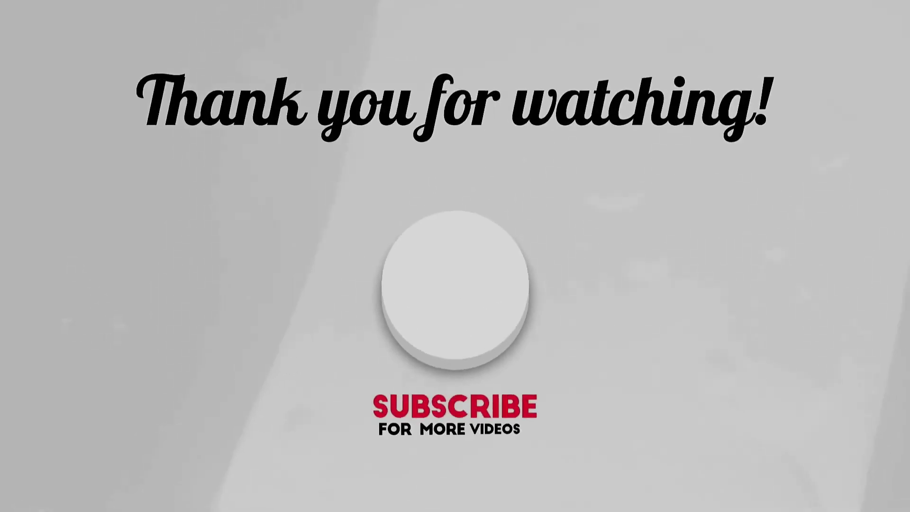